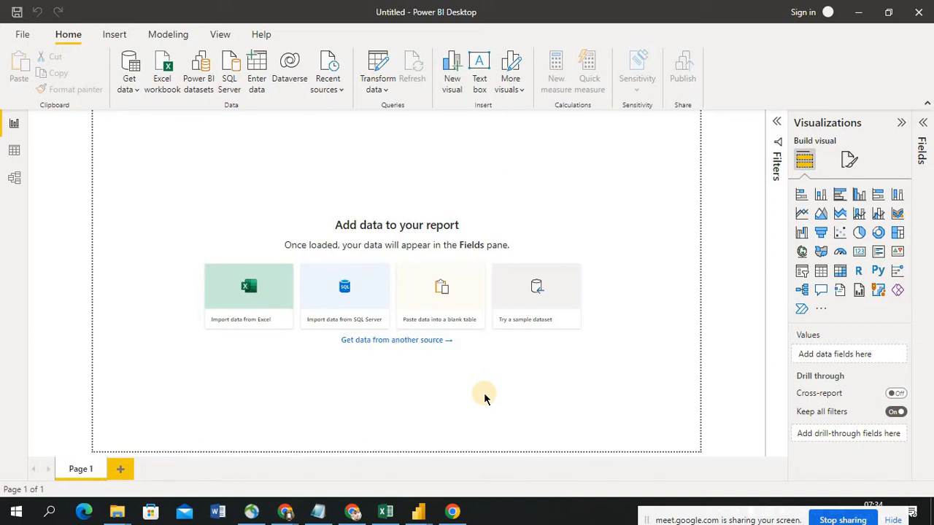
Connect to the Excel workbook "date test" in the Power BI 2 folder as the report's data source
{"action": "left_click", "coordinate": [132, 87]}
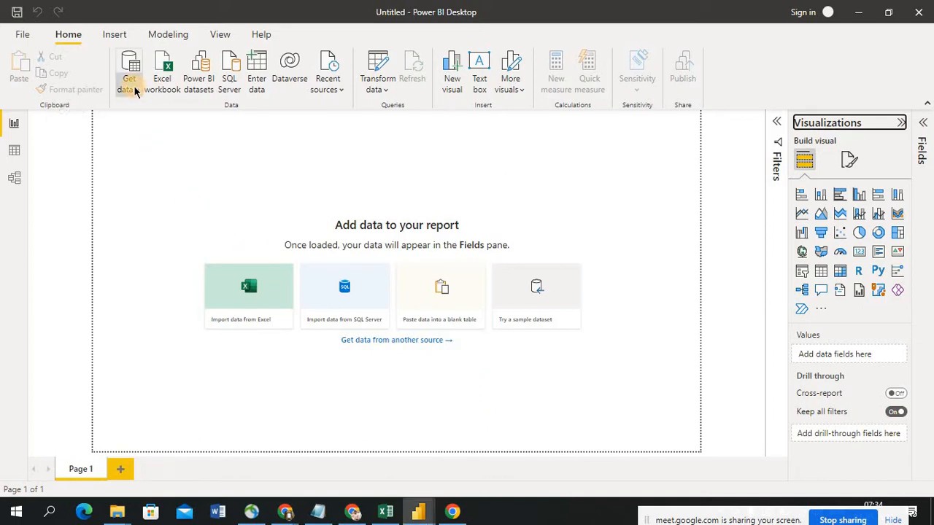
{"action": "left_click", "coordinate": [162, 137]}
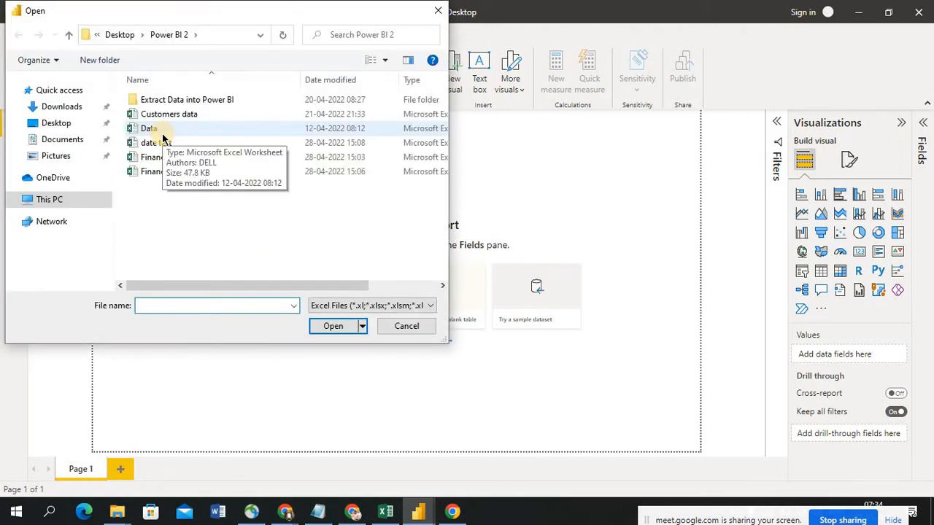
{"action": "left_click", "coordinate": [165, 145]}
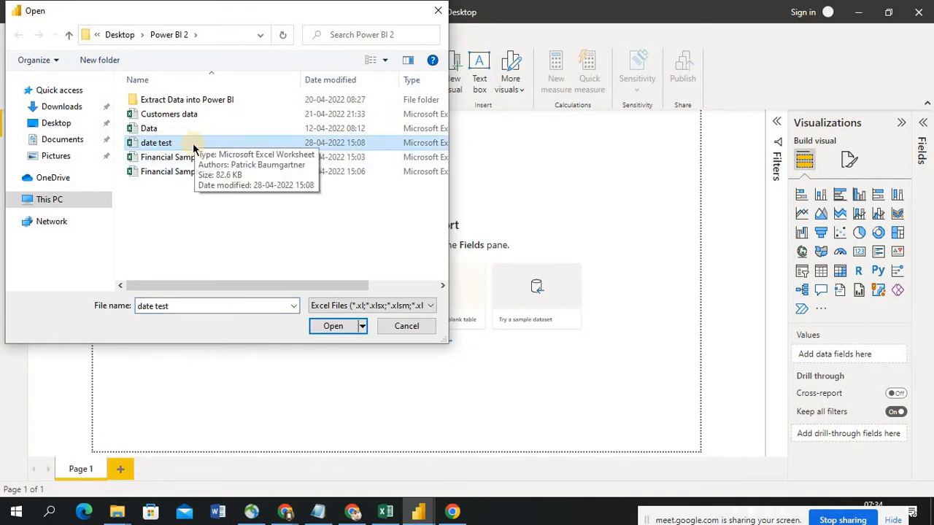
{"action": "left_click", "coordinate": [341, 330]}
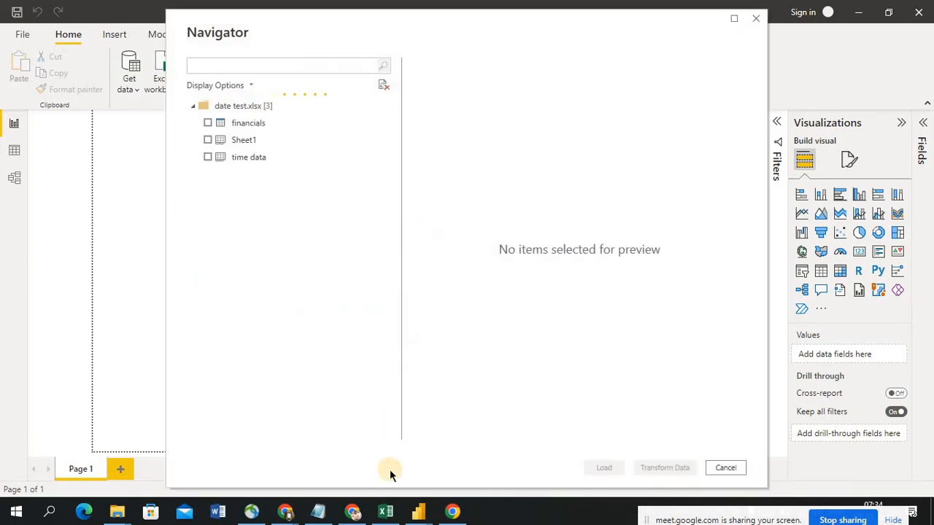
Switch to the date test workbook in Excel and compare its Sheet1, time data and Sheet2 sheets with the Navigator's item list
{"action": "left_click", "coordinate": [385, 510]}
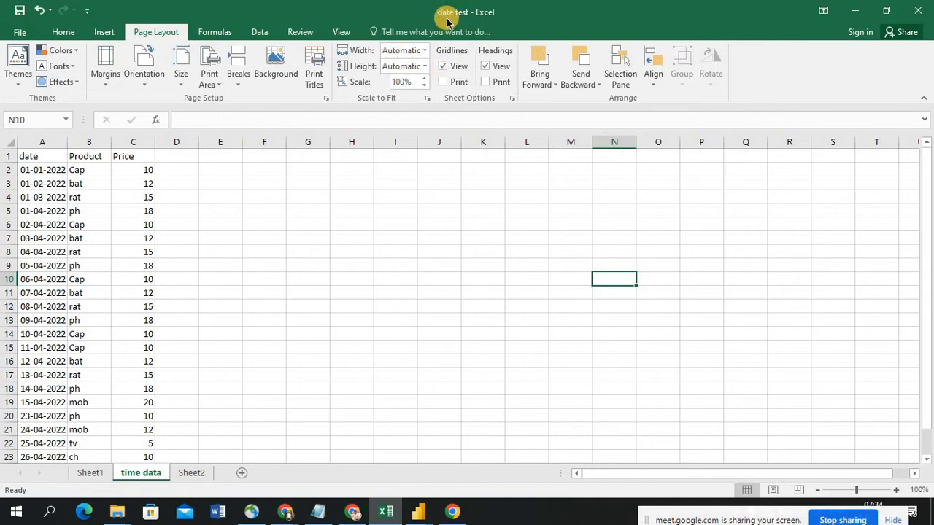
{"action": "key", "text": "alt+Tab"}
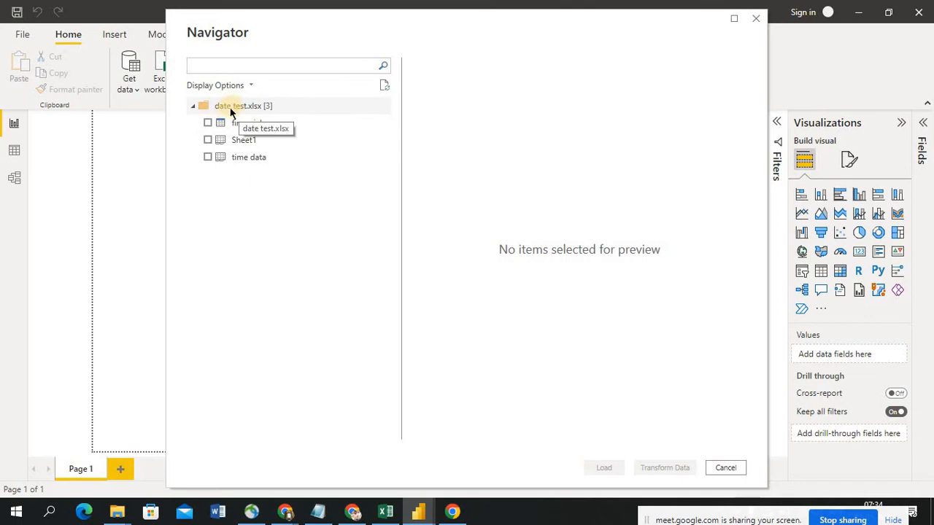
{"action": "key", "text": "alt+Tab"}
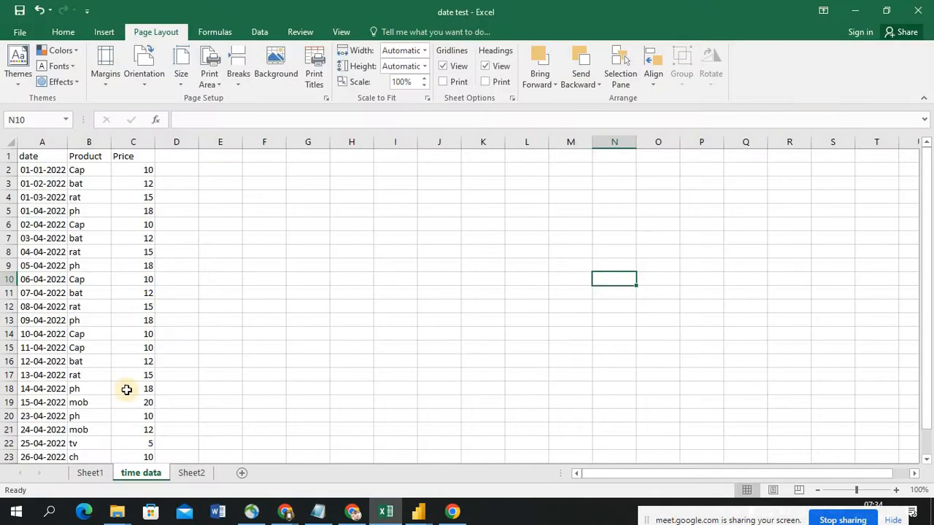
{"action": "left_click", "coordinate": [90, 472]}
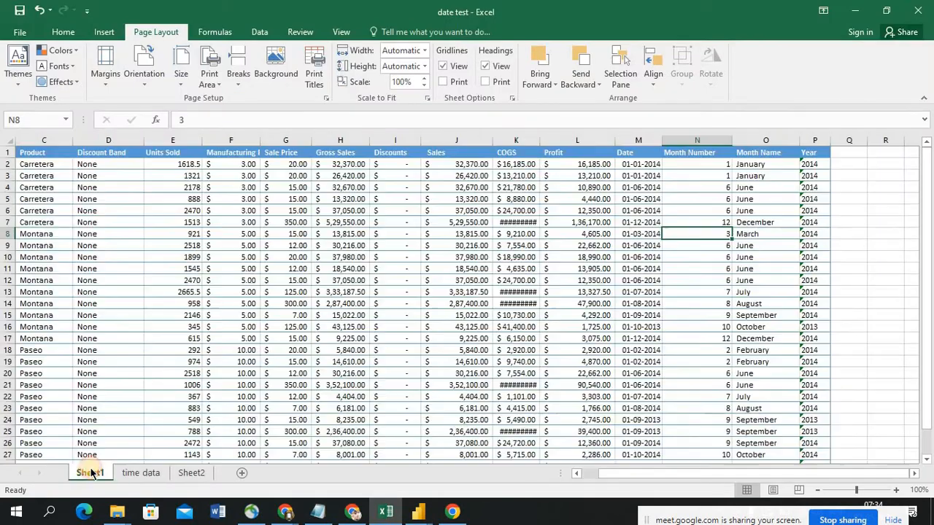
{"action": "left_click", "coordinate": [142, 474]}
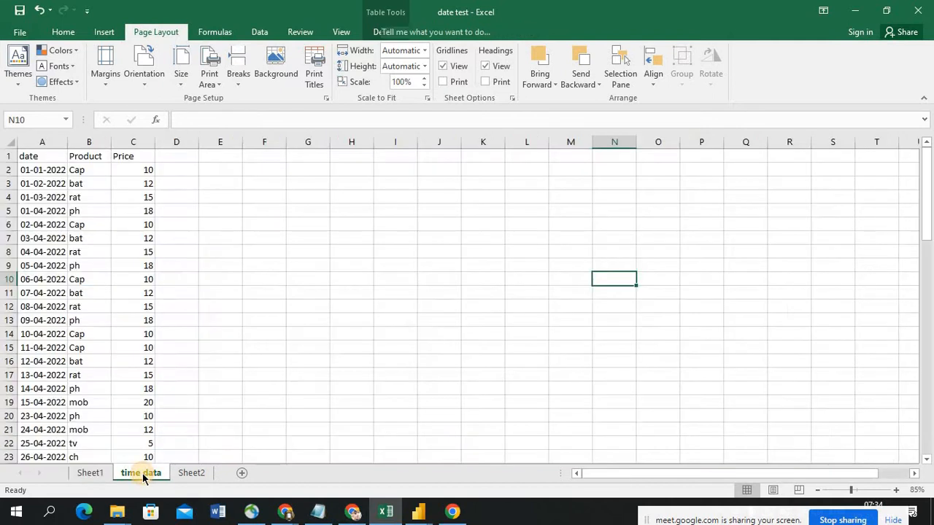
{"action": "left_click", "coordinate": [189, 474]}
{"action": "key", "text": "alt+Tab"}
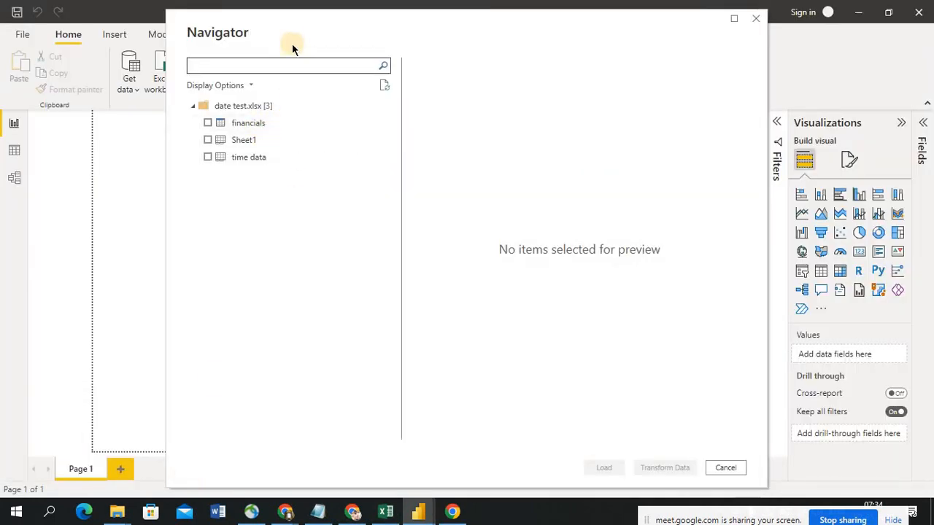
{"action": "left_click_drag", "start_coordinate": [290, 34], "coordinate": [401, 29]}
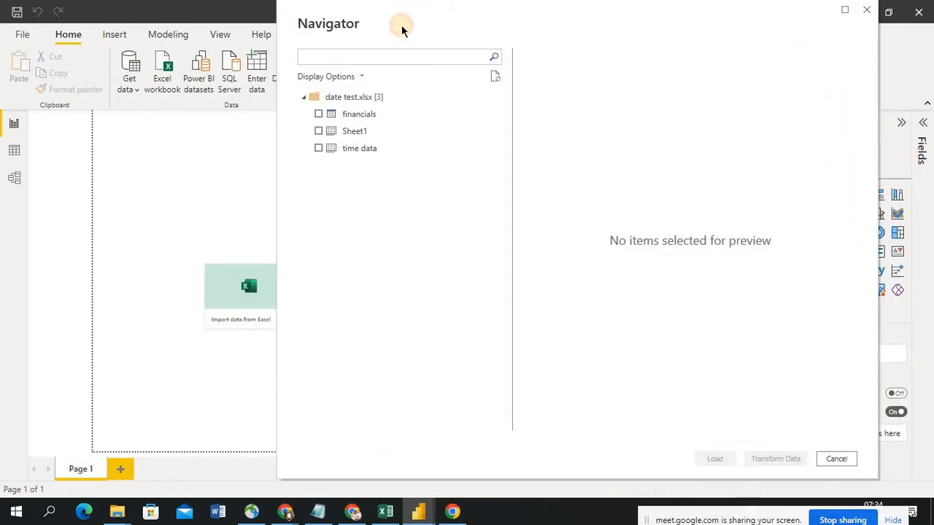
{"action": "key", "text": "alt+Tab"}
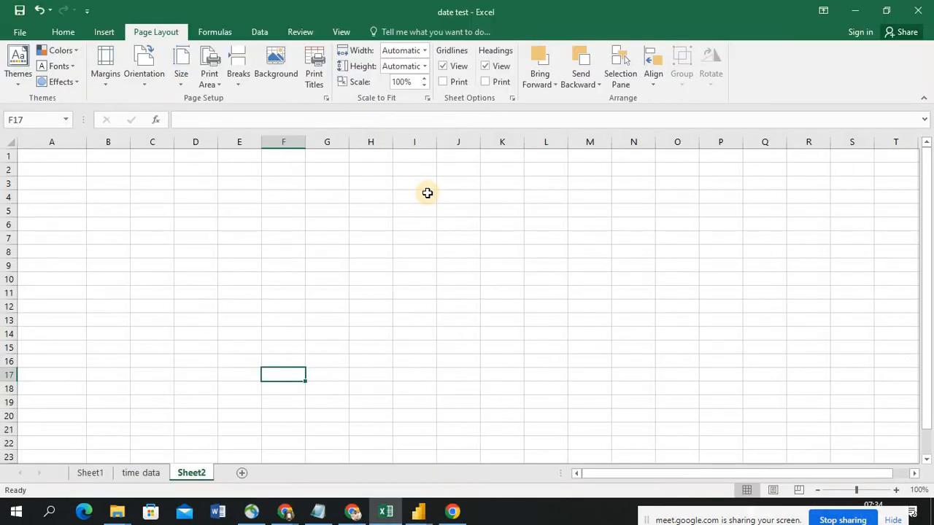
{"action": "key", "text": "alt+Tab"}
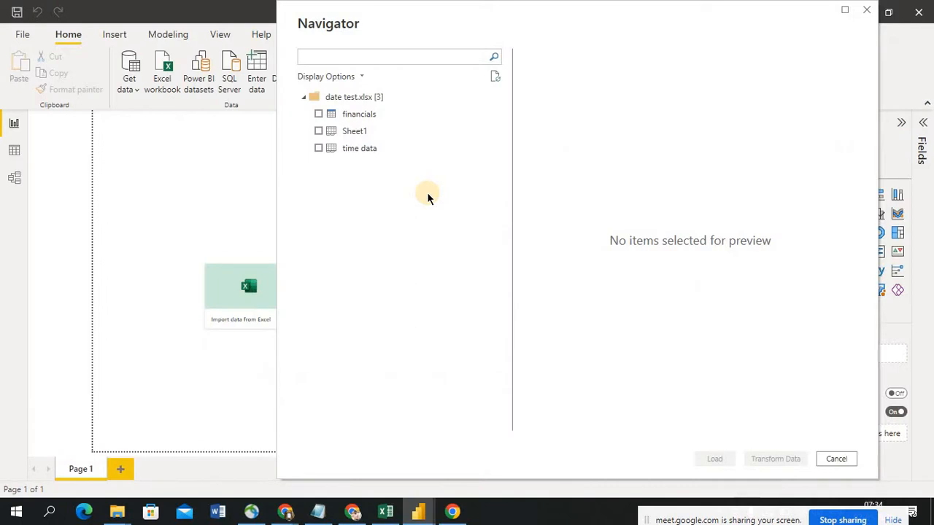
Select only the time data sheet in the Navigator and load it into the report
{"action": "left_click", "coordinate": [318, 149]}
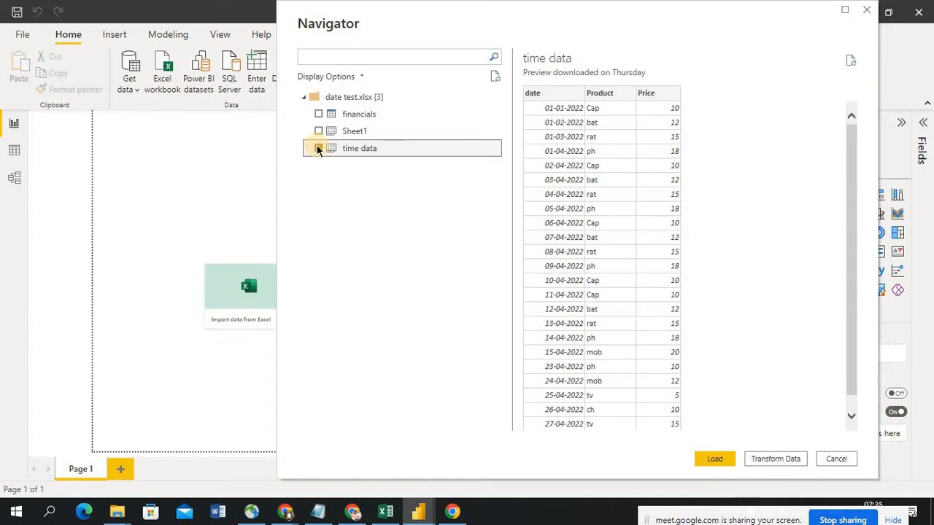
{"action": "left_click", "coordinate": [318, 149]}
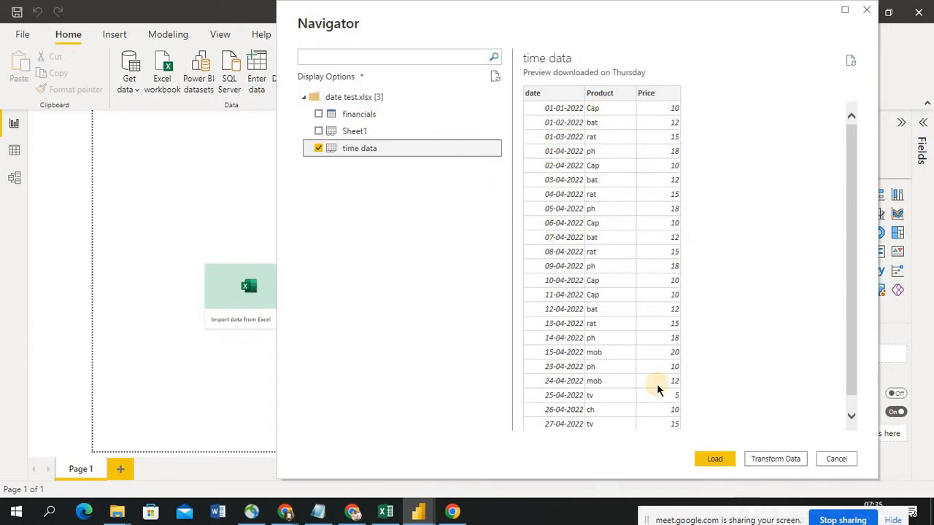
{"action": "left_click", "coordinate": [714, 459]}
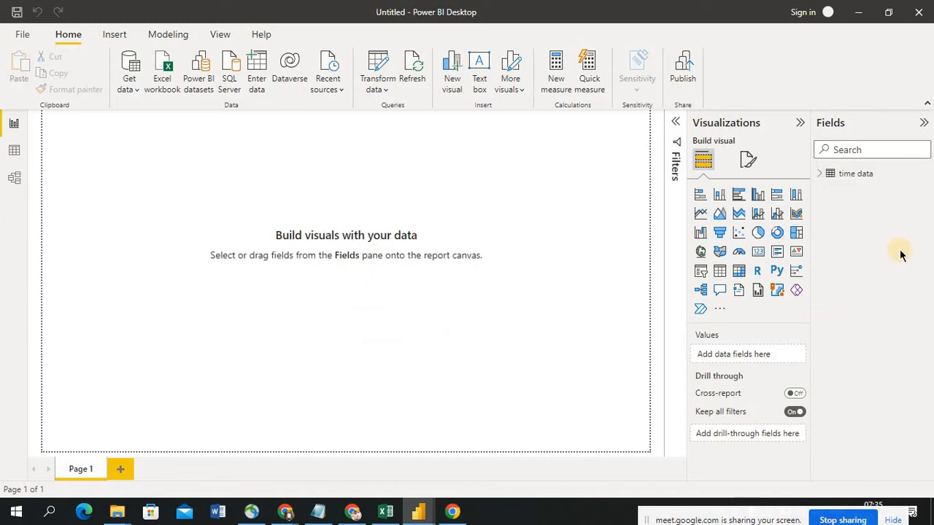
Expand the loaded time data table's fields and compare them with the columns of the time data sheet in Excel
{"action": "left_click", "coordinate": [821, 175]}
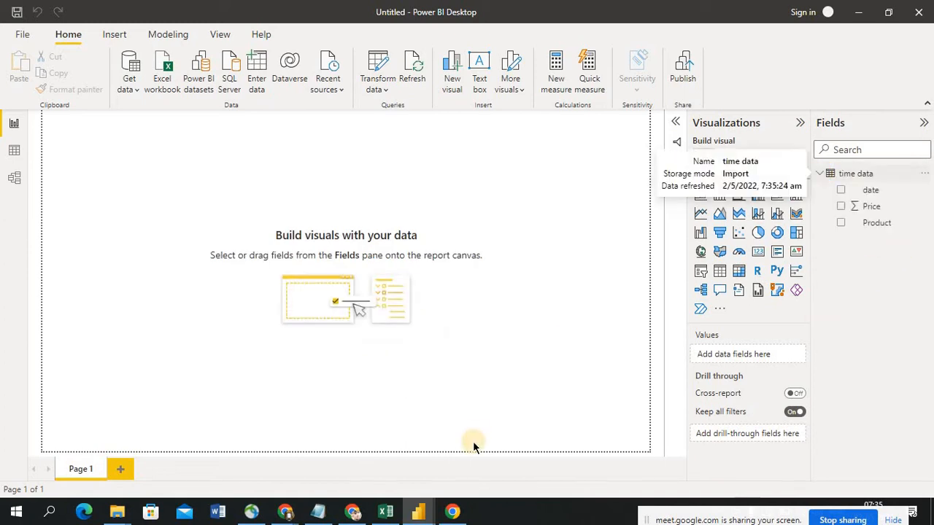
{"action": "left_click", "coordinate": [385, 512]}
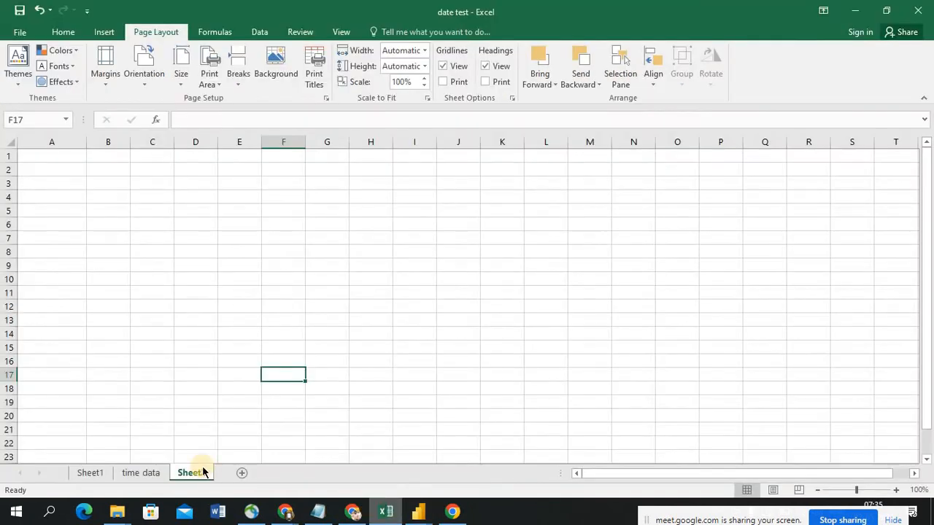
{"action": "left_click", "coordinate": [127, 472]}
{"action": "left_click", "coordinate": [251, 239]}
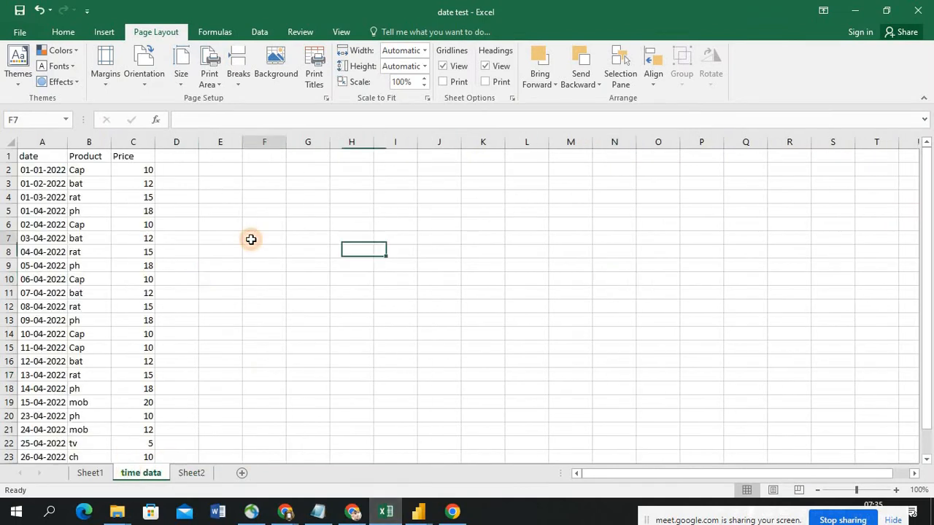
{"action": "key", "text": "alt+Tab"}
{"action": "key", "text": "alt+Tab"}
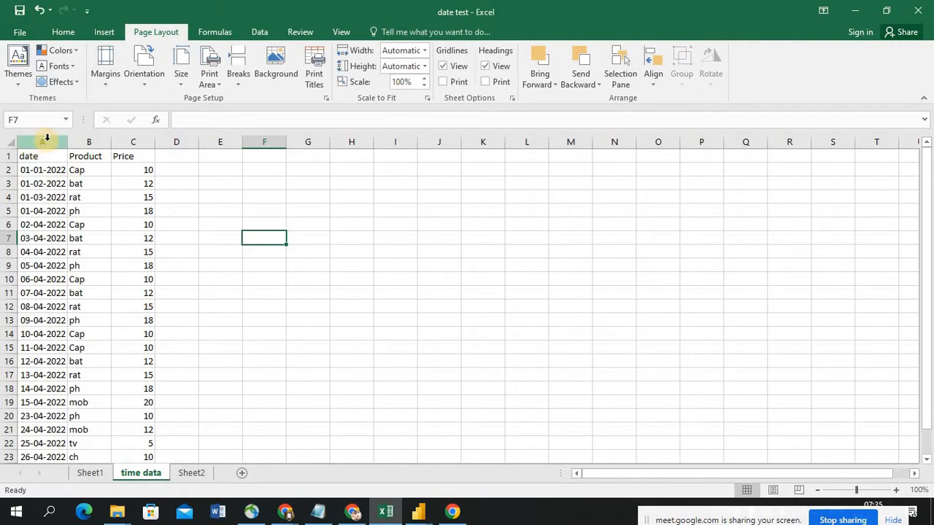
{"action": "key", "text": "alt+Tab"}
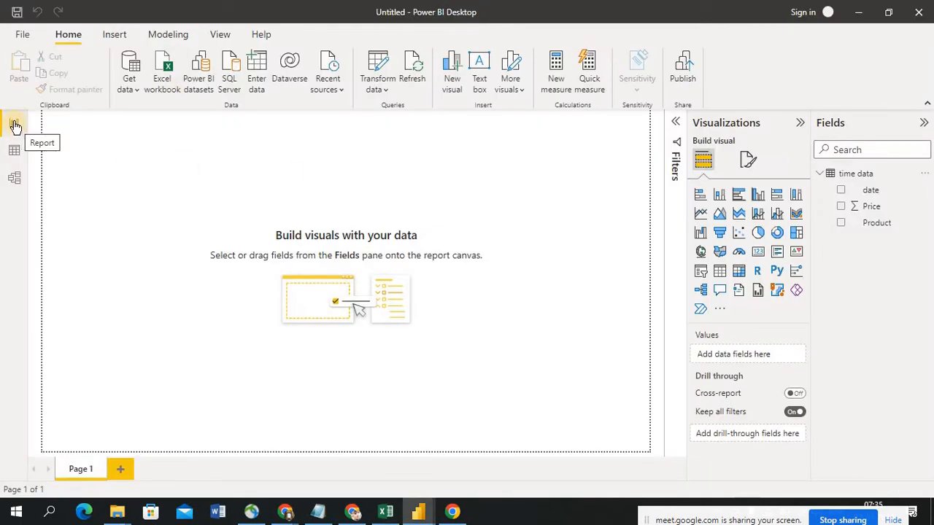
Display the time data table's rows in Data view and compare the date column with the Excel sheet
{"action": "left_click", "coordinate": [15, 156]}
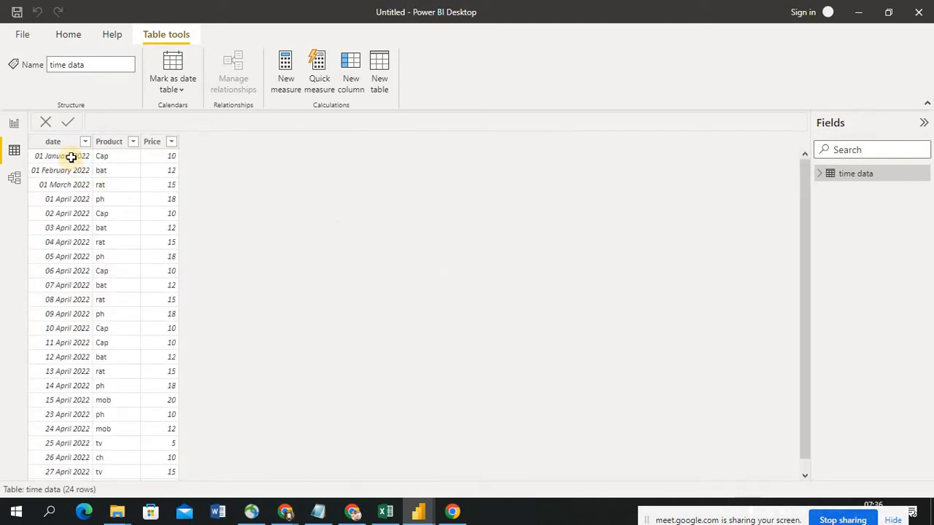
{"action": "key", "text": "alt+Tab"}
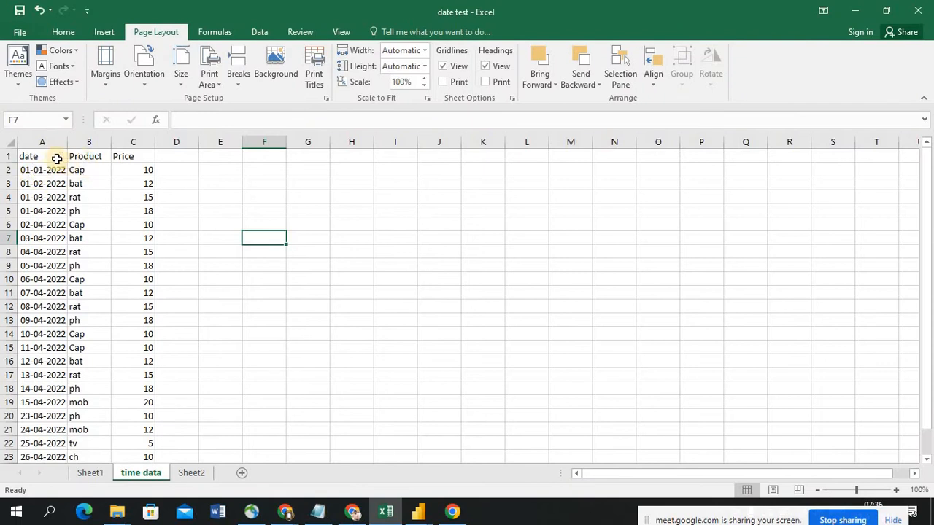
{"action": "key", "text": "alt+Tab"}
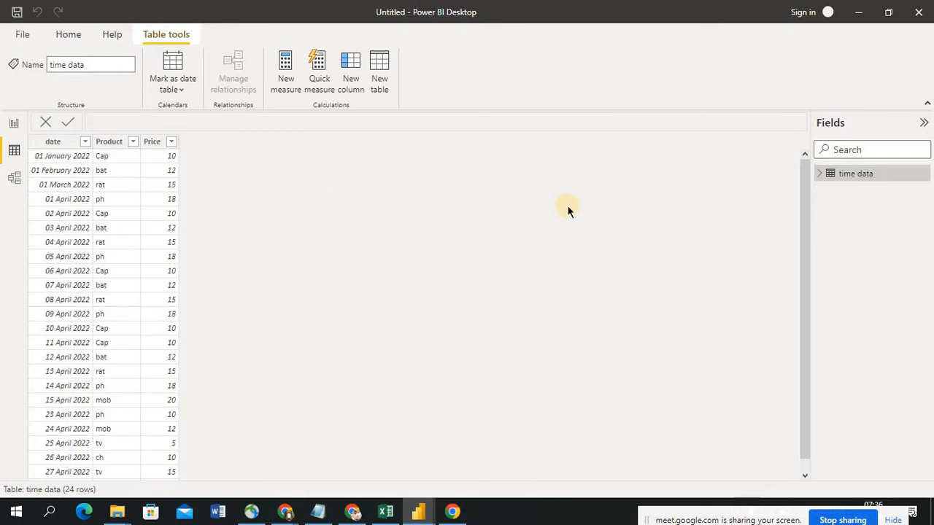
Add a calculated column named Year to the time data table and start its formula with the YEAR function
{"action": "left_click", "coordinate": [351, 70]}
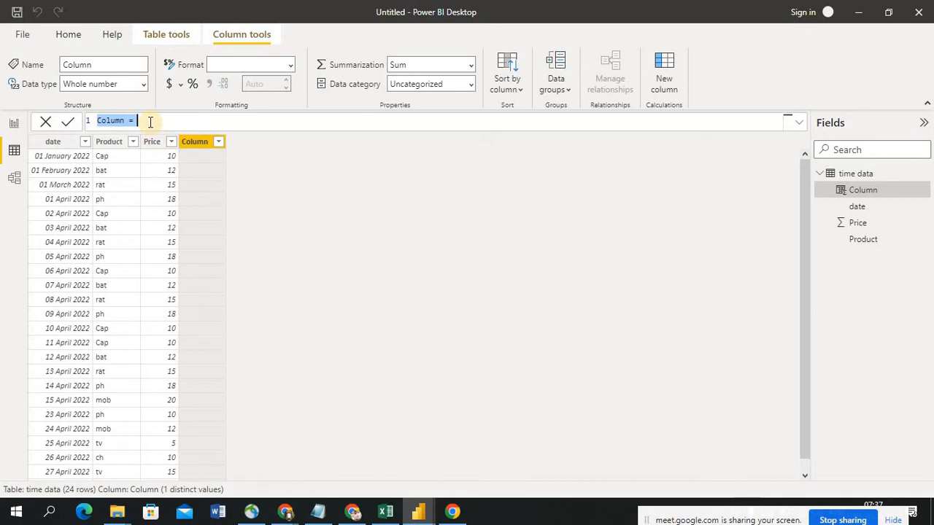
{"action": "type", "text": "Year "}
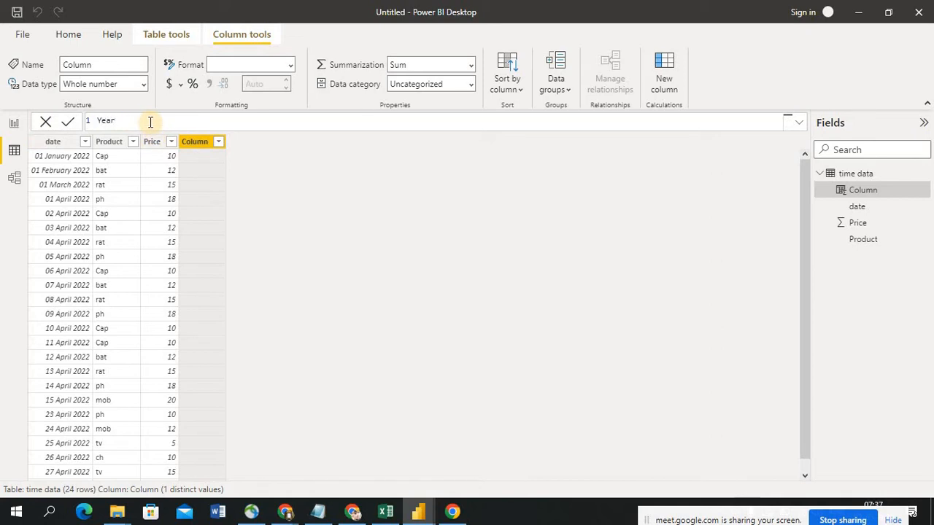
{"action": "type", "text": "="}
{"action": "type", "text": "year"}
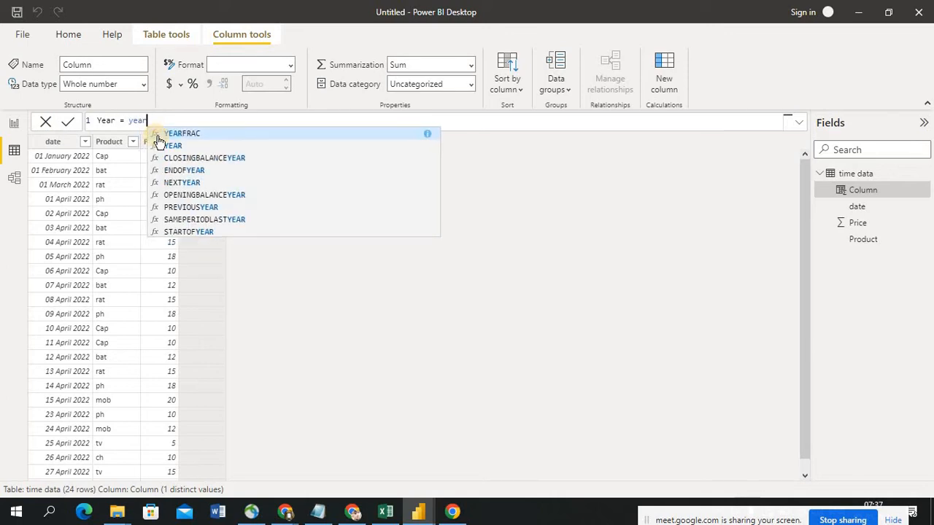
{"action": "left_click", "coordinate": [174, 148]}
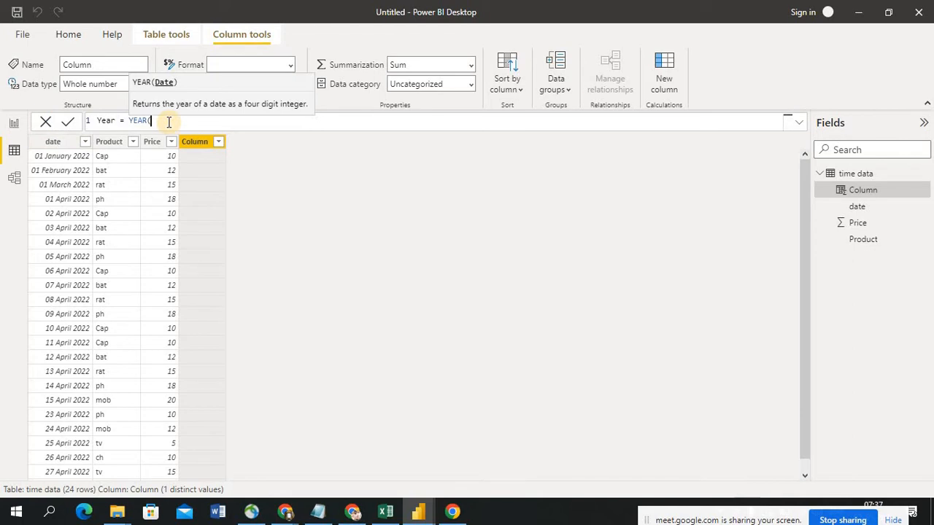
Complete the formula as Year = YEAR('time data'[date]) using the suggested date column, and commit it
{"action": "type", "text": "dat"}
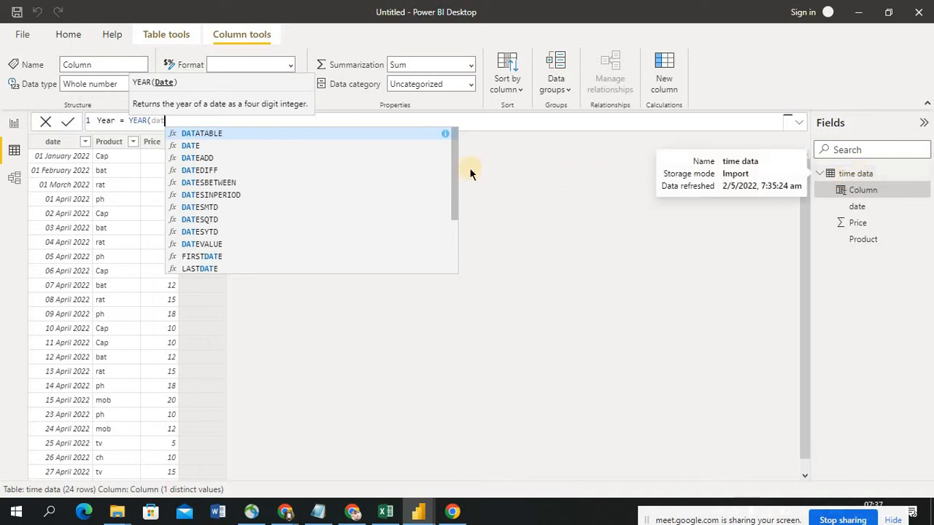
{"action": "left_click_drag", "start_coordinate": [455, 169], "coordinate": [451, 241]}
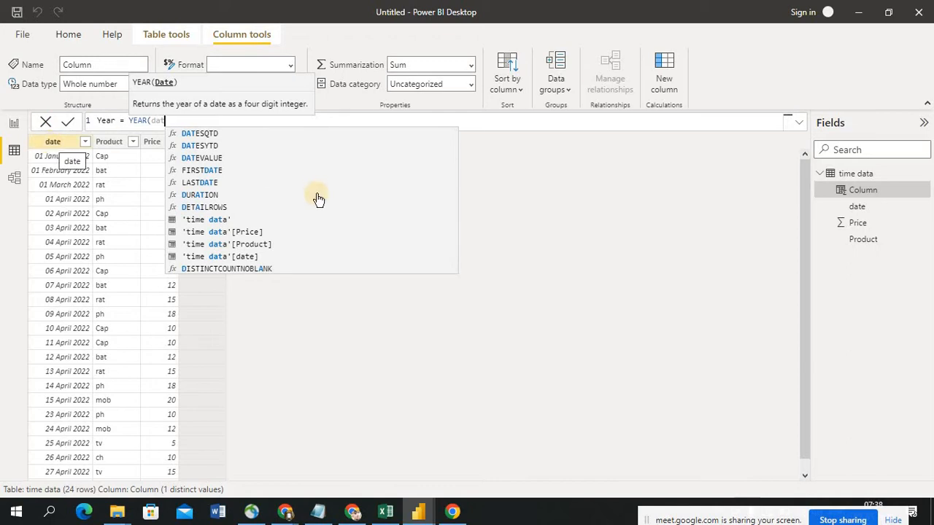
{"action": "left_click_drag", "start_coordinate": [453, 217], "coordinate": [448, 129]}
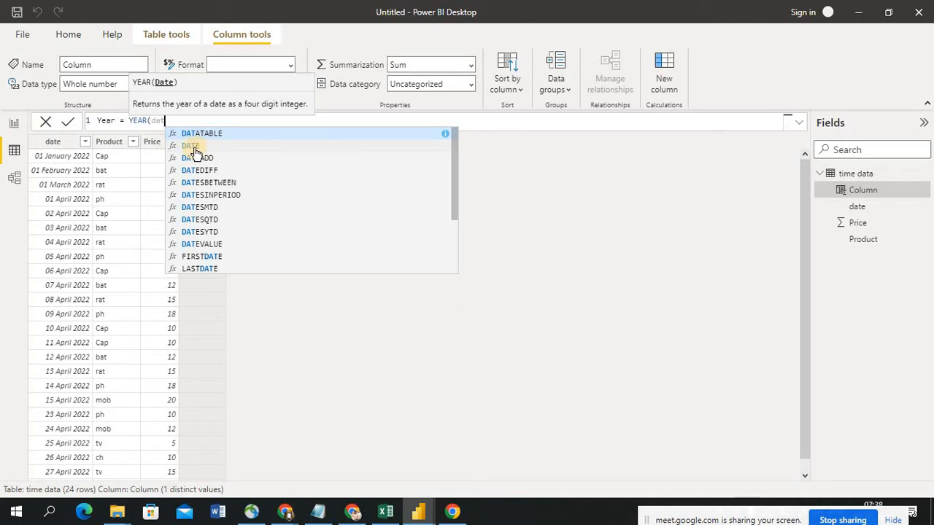
{"action": "left_click", "coordinate": [454, 189]}
{"action": "left_click_drag", "start_coordinate": [453, 187], "coordinate": [285, 272]}
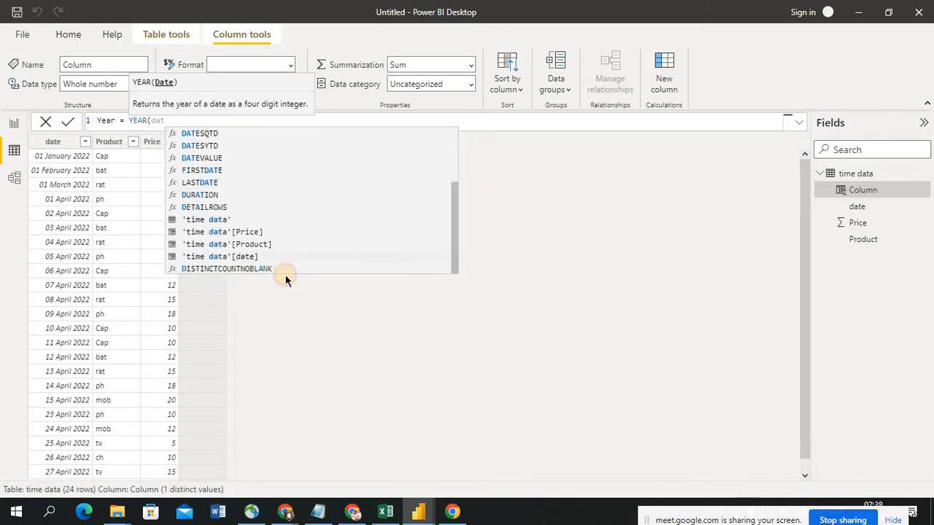
{"action": "left_click", "coordinate": [236, 258]}
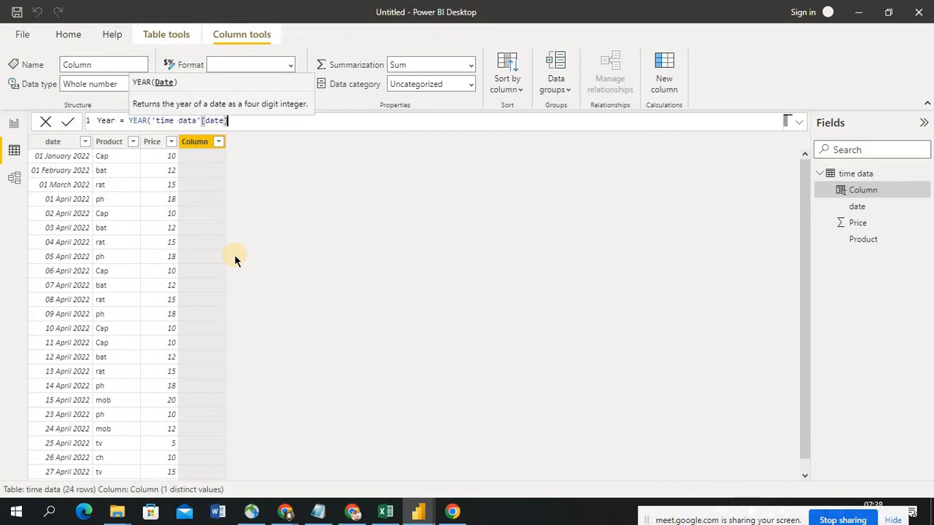
{"action": "type", "text": ")"}
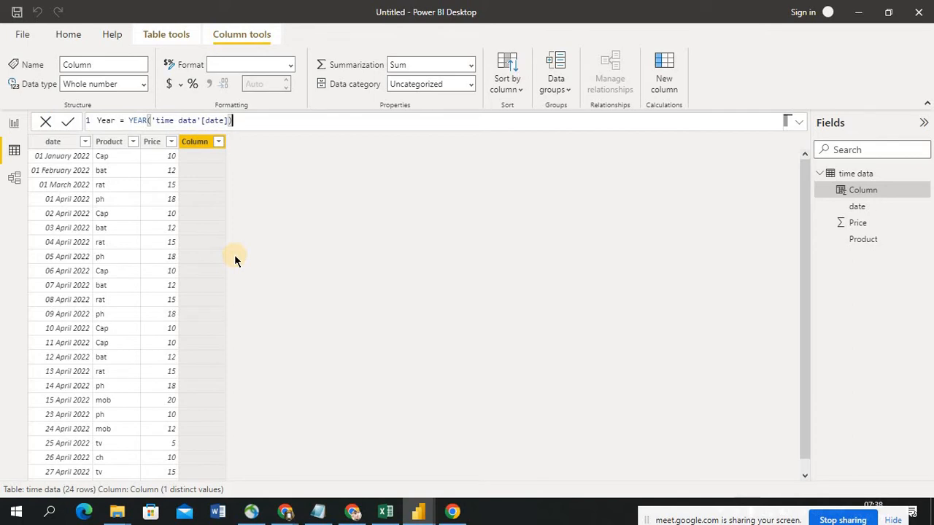
{"action": "left_click", "coordinate": [68, 120]}
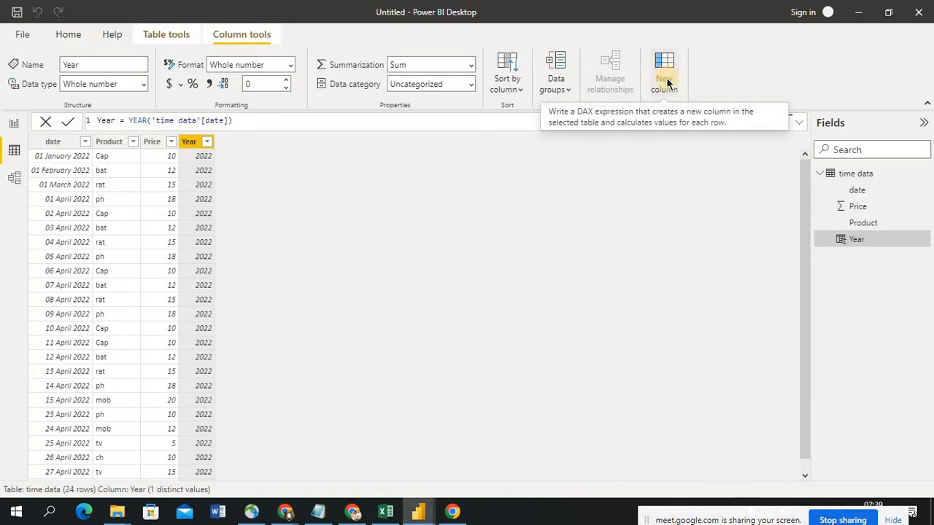
Add a calculated column named Month name to the time data table and start its formula with the MONTH function
{"action": "right_click", "coordinate": [852, 182]}
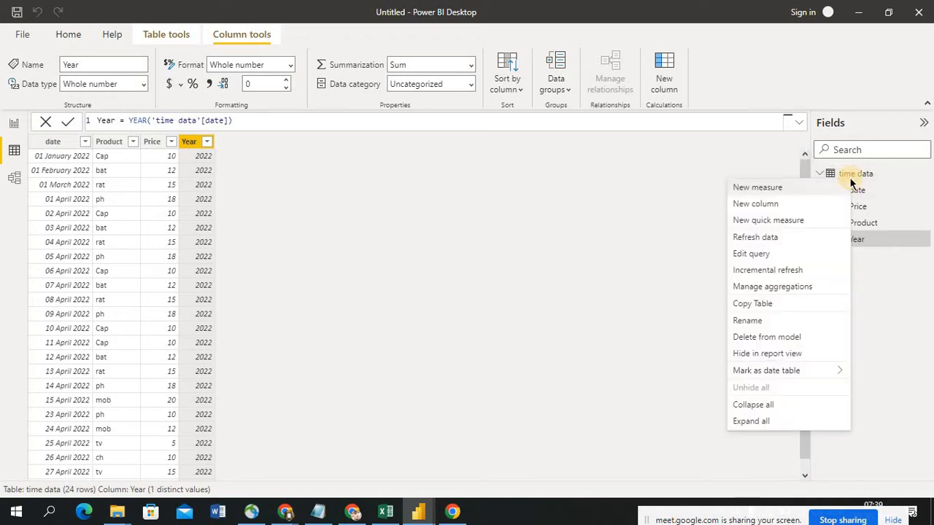
{"action": "left_click", "coordinate": [792, 211]}
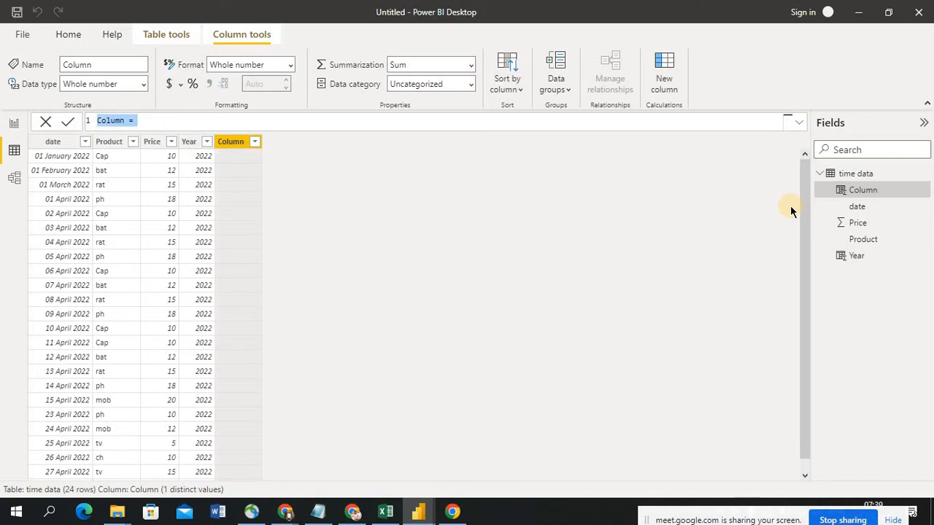
{"action": "type", "text": "Month "}
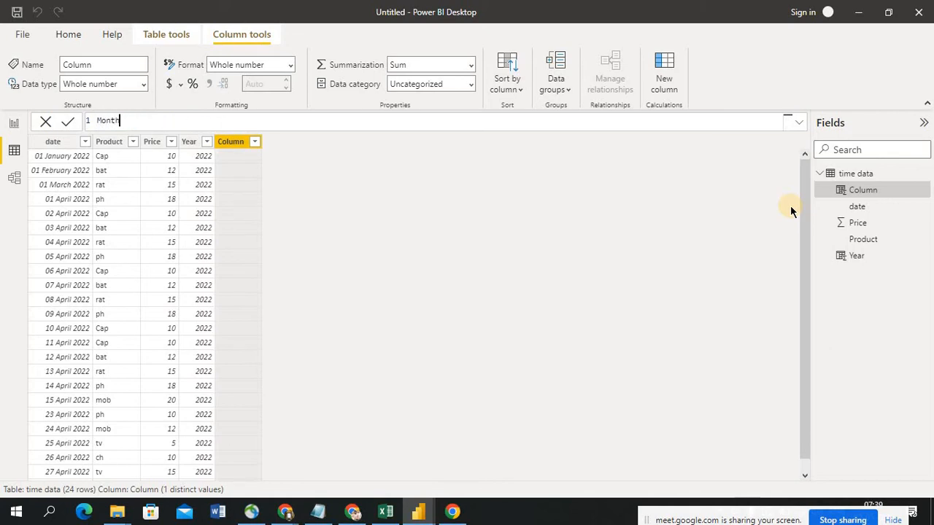
{"action": "type", "text": "name = mon"}
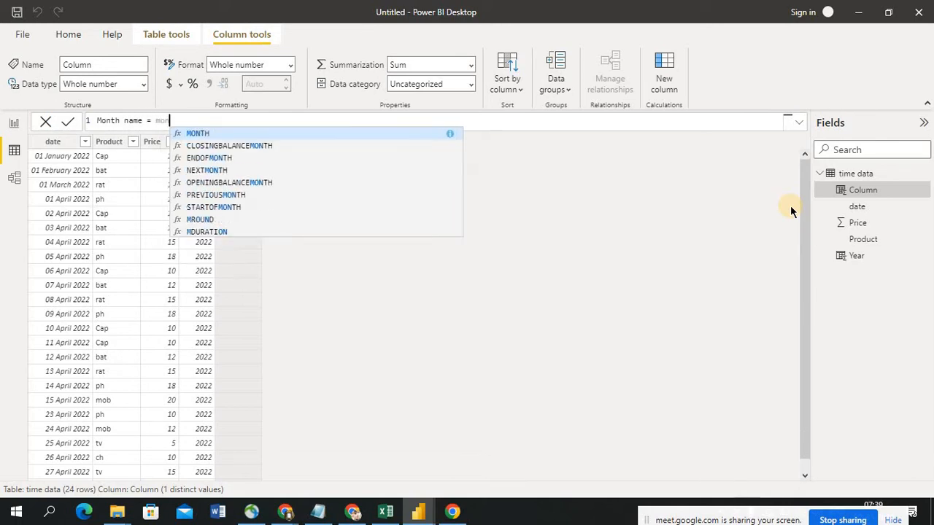
{"action": "left_click", "coordinate": [298, 136]}
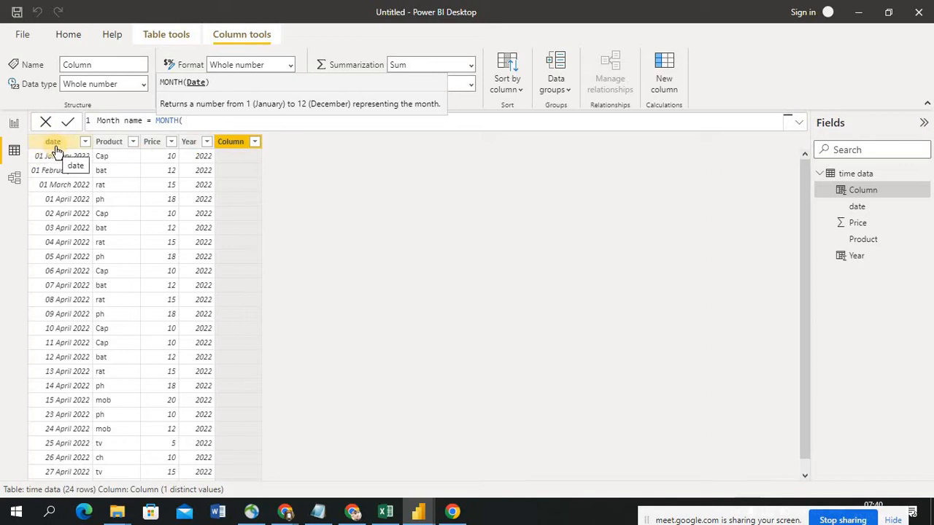
Complete the formula as Month name = MONTH('time data'[date]) using the suggested date column, and commit it
{"action": "type", "text": "date"}
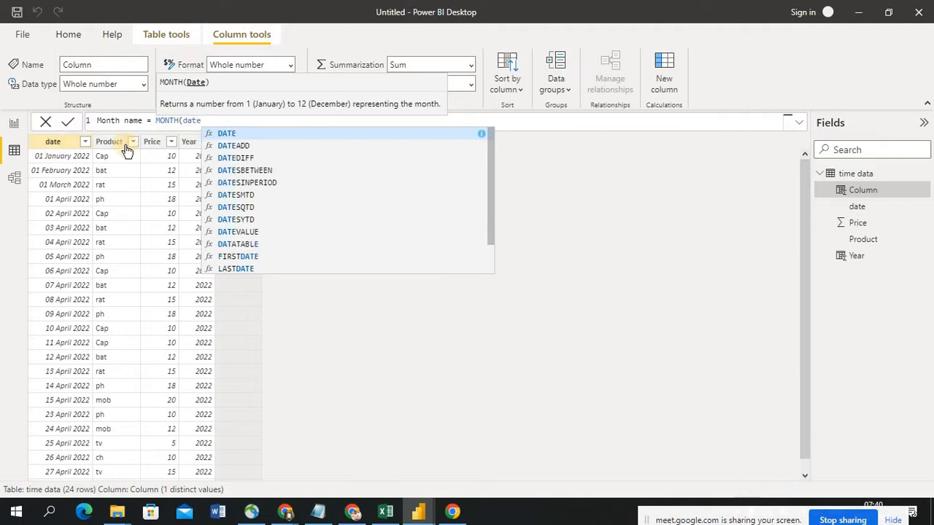
{"action": "left_click_drag", "start_coordinate": [491, 192], "coordinate": [491, 246]}
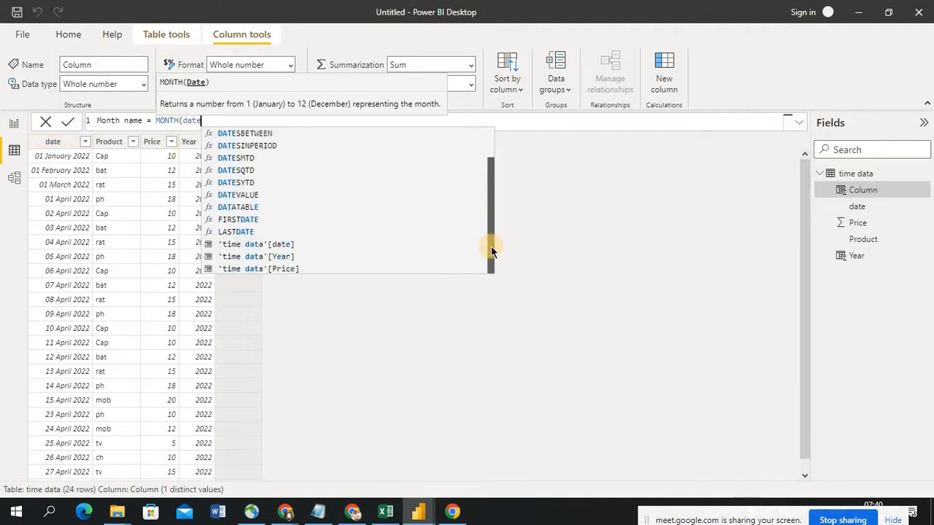
{"action": "left_click", "coordinate": [271, 244]}
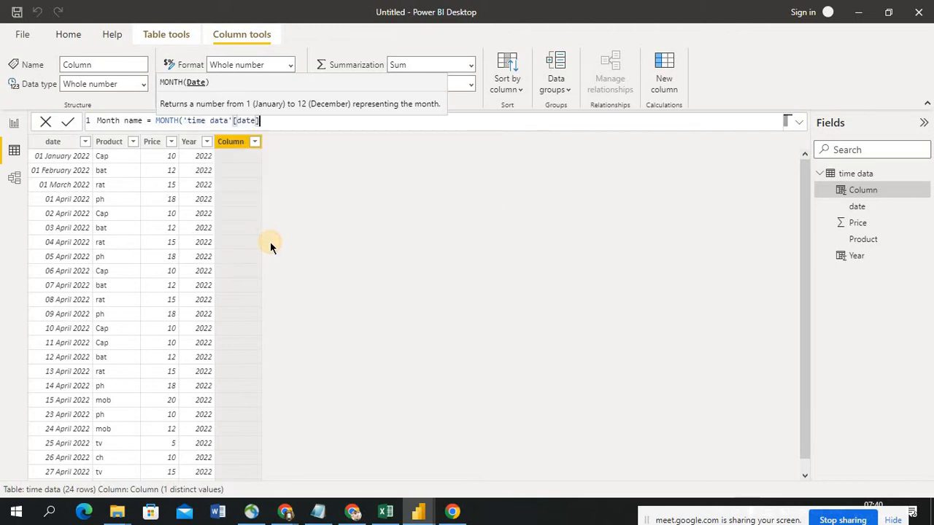
{"action": "type", "text": ")"}
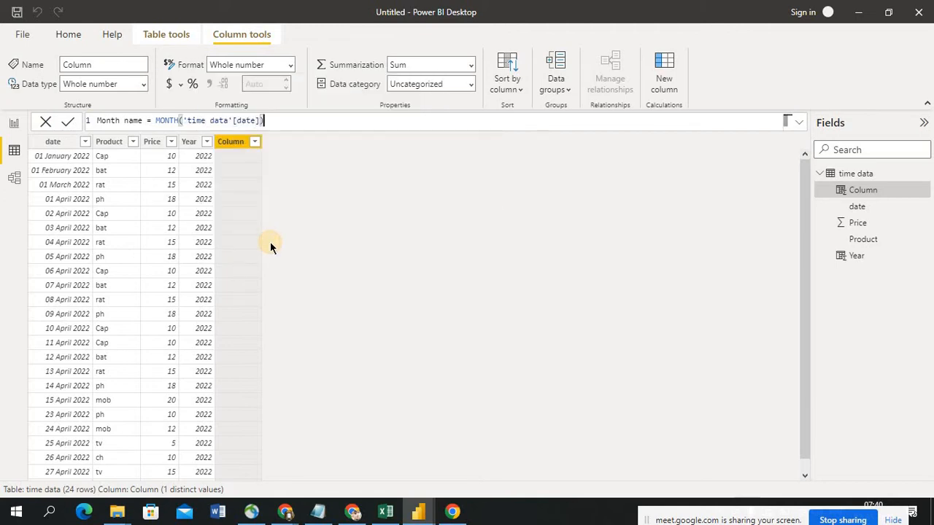
{"action": "left_click", "coordinate": [70, 122]}
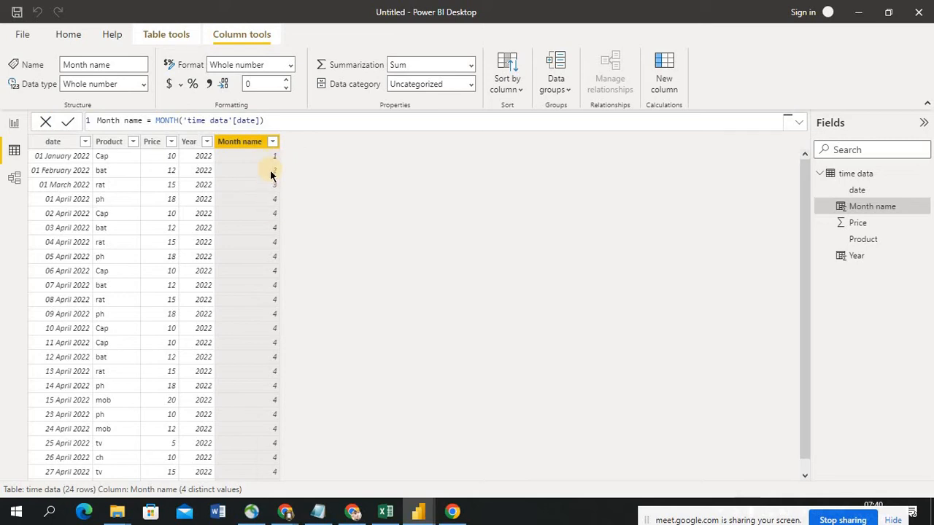
Rename the month column to Month_Num within its formula
{"action": "left_click", "coordinate": [141, 118]}
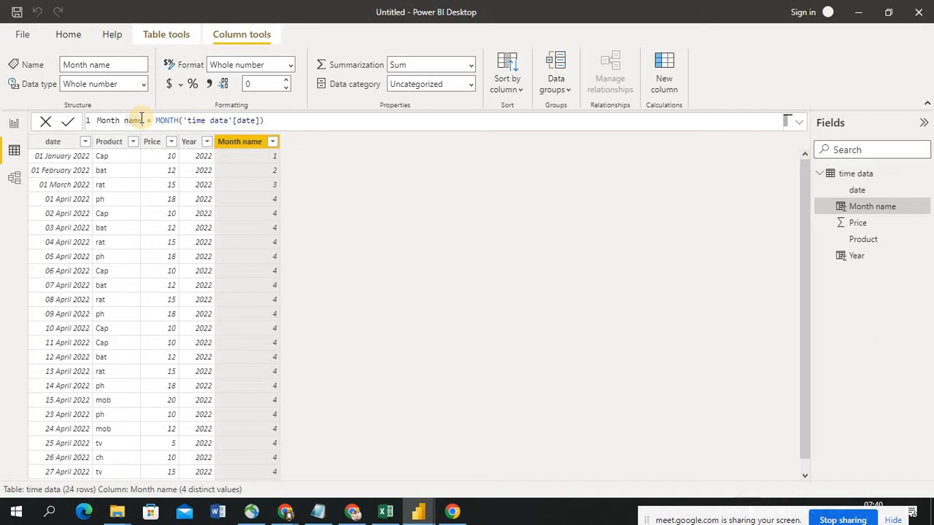
{"action": "key", "text": "BackSpace"}
{"action": "key", "text": "BackSpace"}
{"action": "key", "text": "BackSpace"}
{"action": "key", "text": "BackSpace"}
{"action": "key", "text": "BackSpace"}
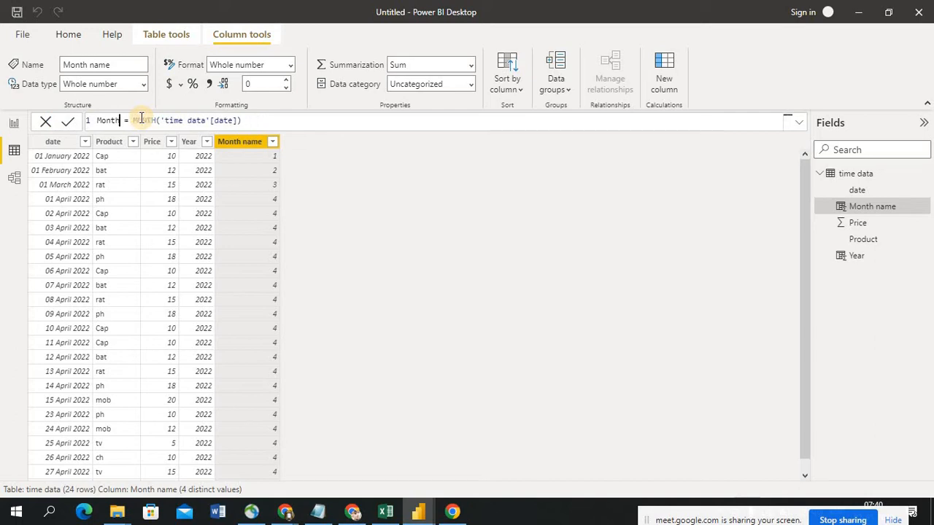
{"action": "type", "text": ")Nu"}
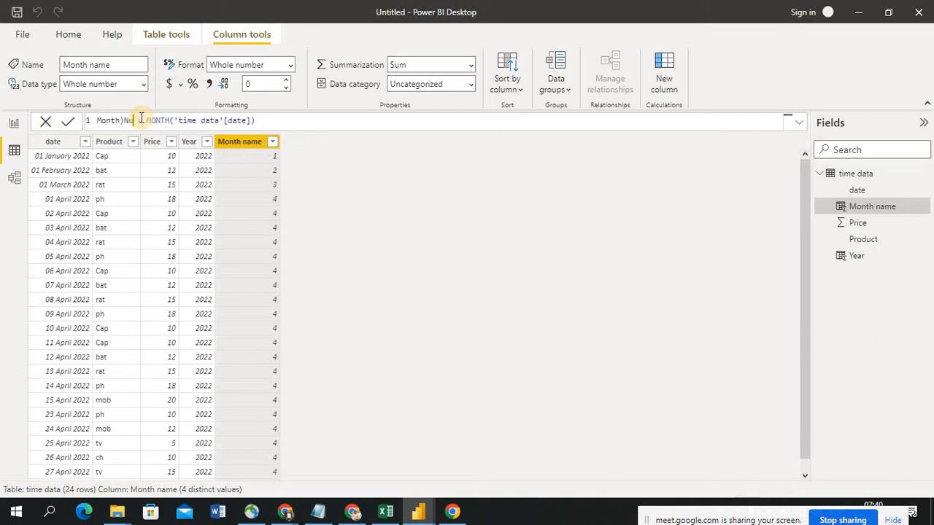
{"action": "type", "text": "m"}
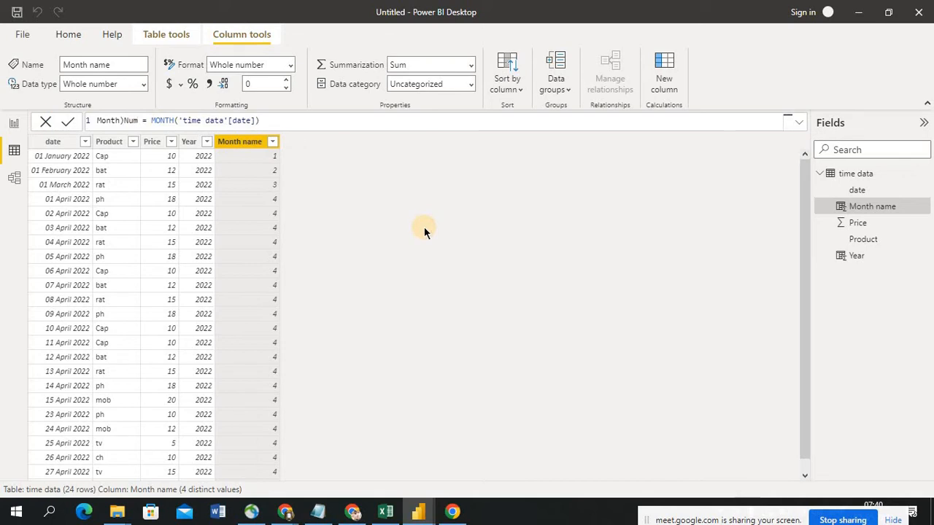
{"action": "key", "text": "Return"}
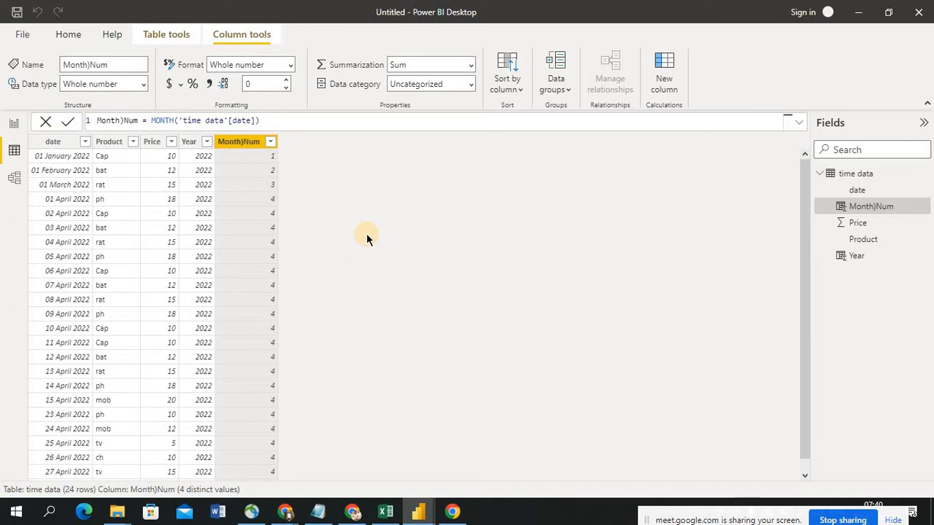
{"action": "left_click", "coordinate": [123, 121]}
{"action": "key", "text": "BackSpace"}
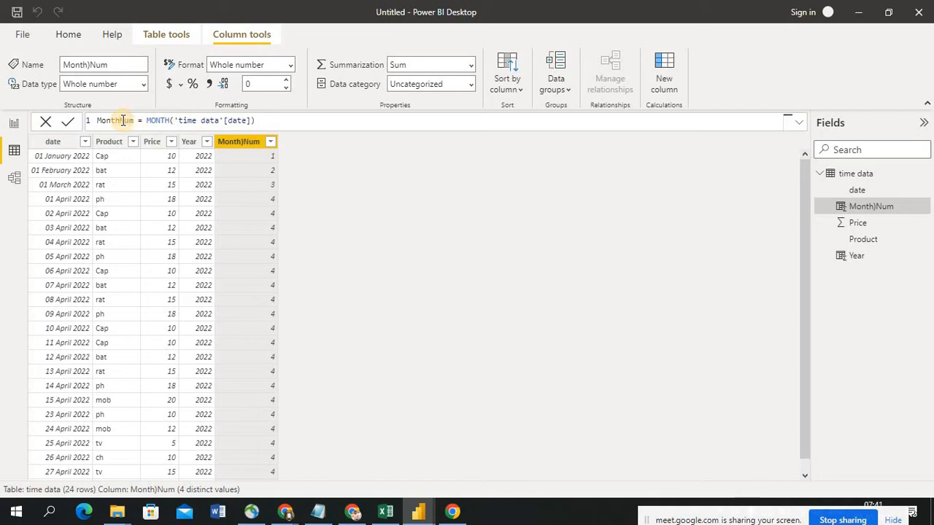
{"action": "type", "text": "_"}
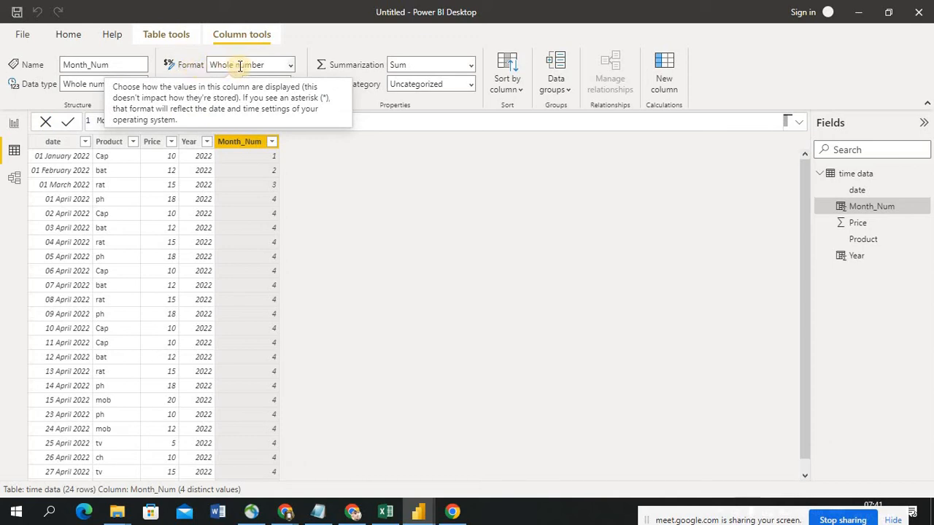
Try to return month names by changing the formula to Month_Num = Format(MONTH('time data'[date]),"MMMM")
{"action": "left_click", "coordinate": [290, 65]}
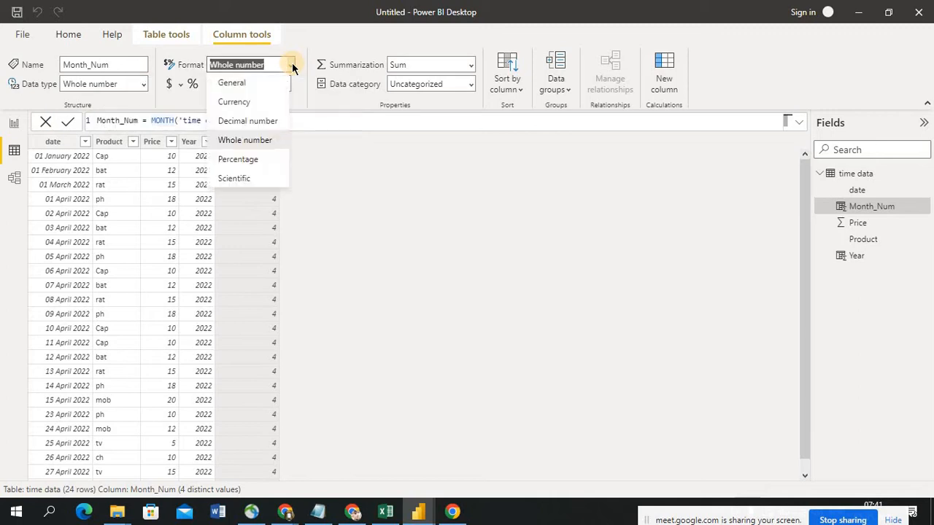
{"action": "left_click", "coordinate": [352, 185]}
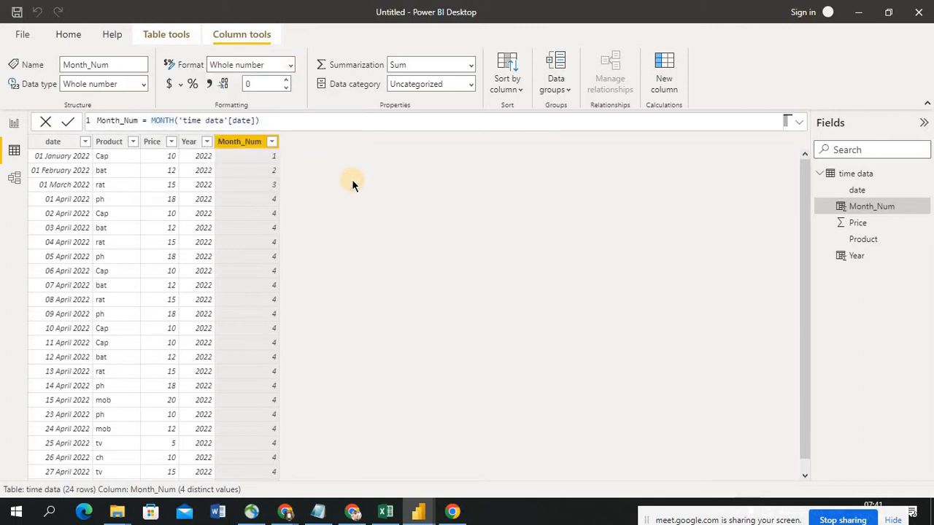
{"action": "left_click", "coordinate": [150, 120]}
{"action": "left_click", "coordinate": [151, 120]}
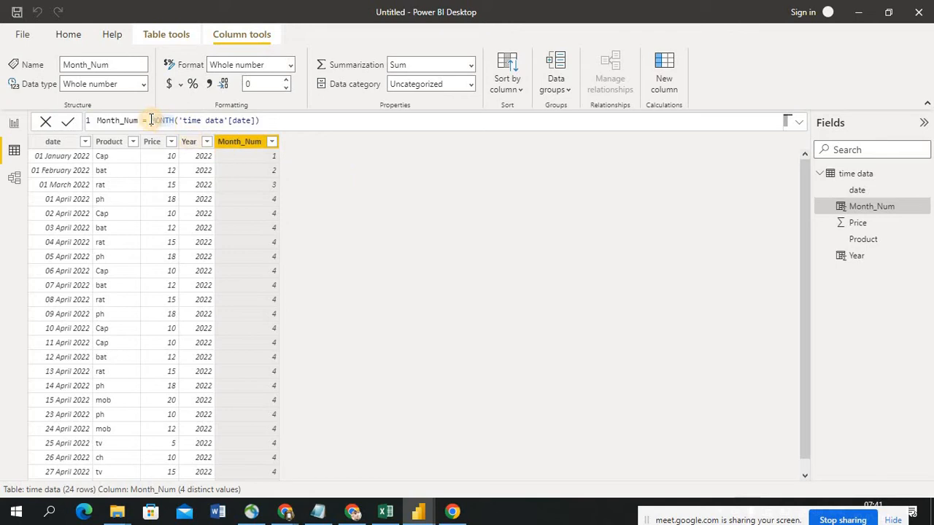
{"action": "type", "text": "Format"}
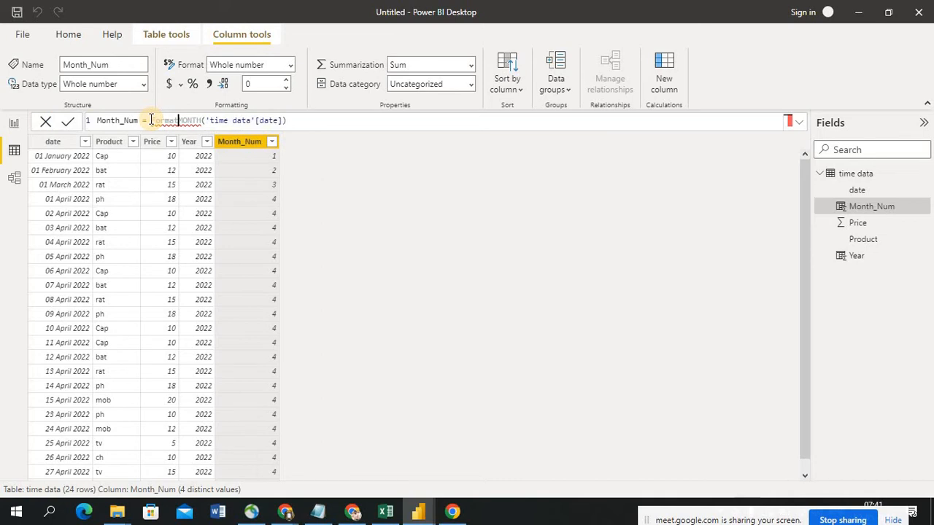
{"action": "type", "text": "("}
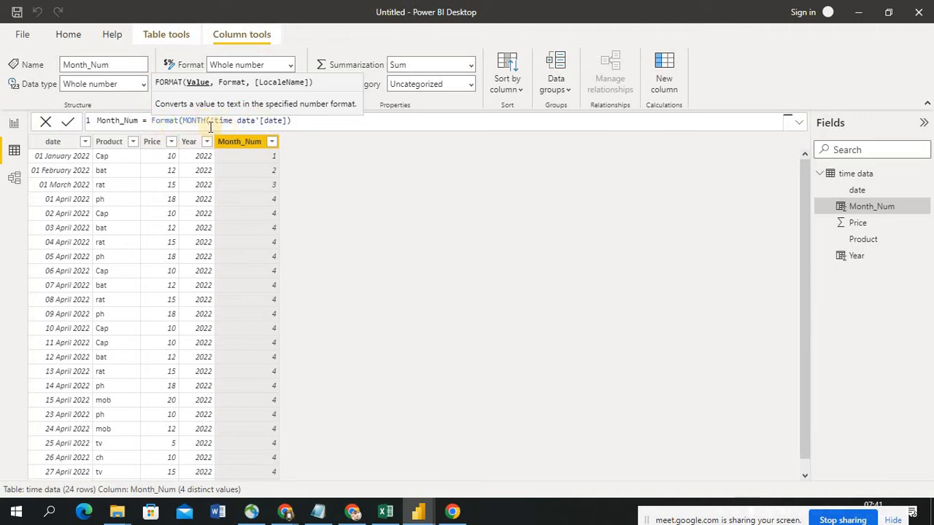
{"action": "left_click", "coordinate": [299, 122]}
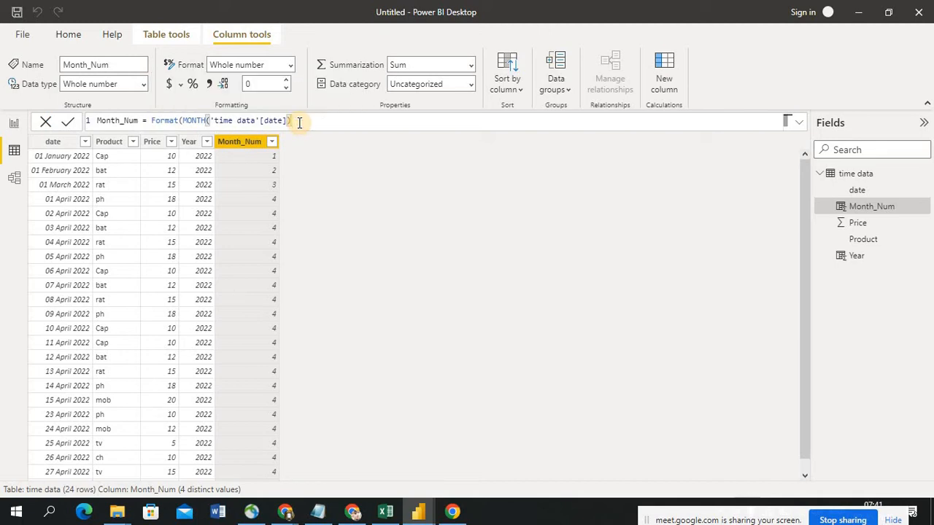
{"action": "type", "text": ","}
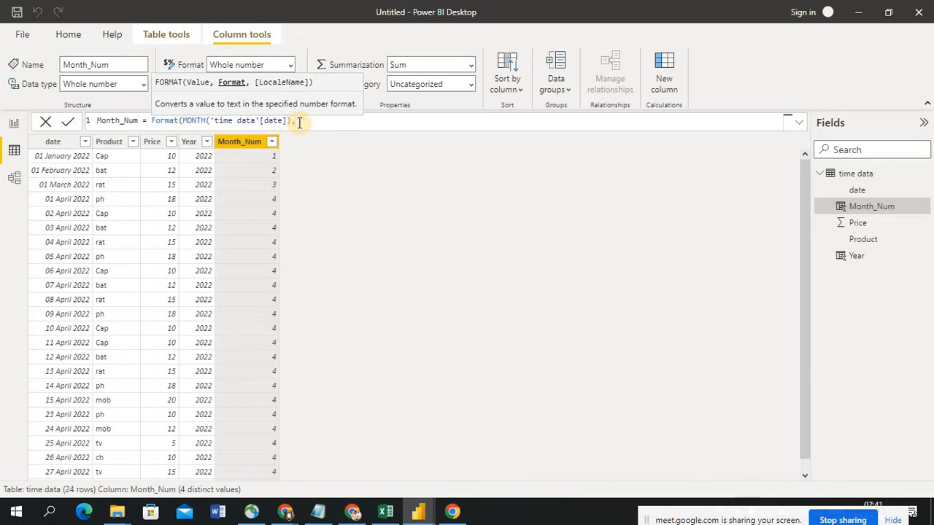
{"action": "type", "text": "\"MMM\""}
{"action": "type", "text": ")"}
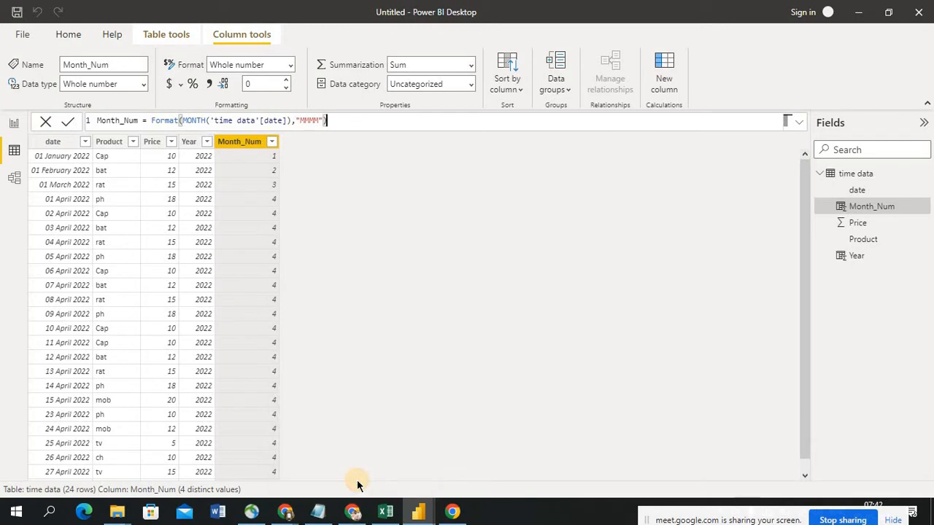
Switch to the Google Meet call, admit the waiting participant, and return to Power BI Desktop
{"action": "left_click", "coordinate": [352, 513]}
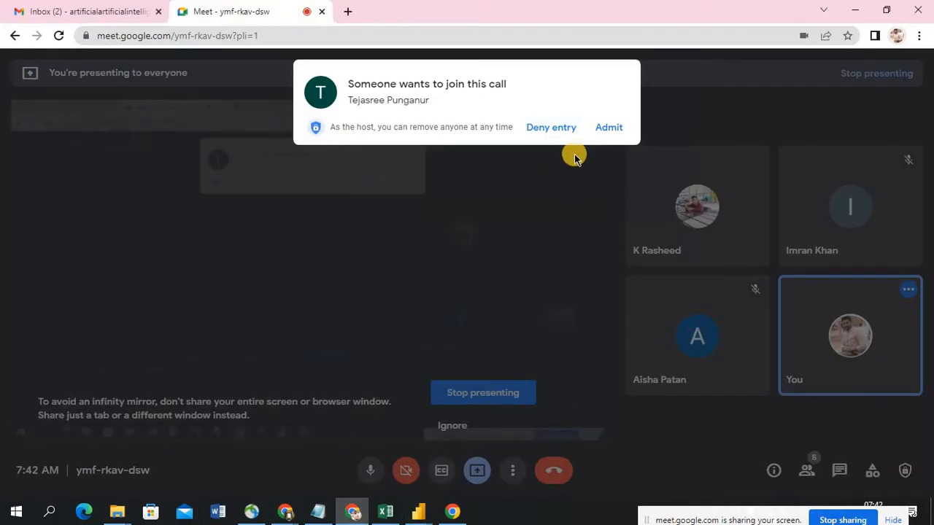
{"action": "left_click", "coordinate": [603, 128]}
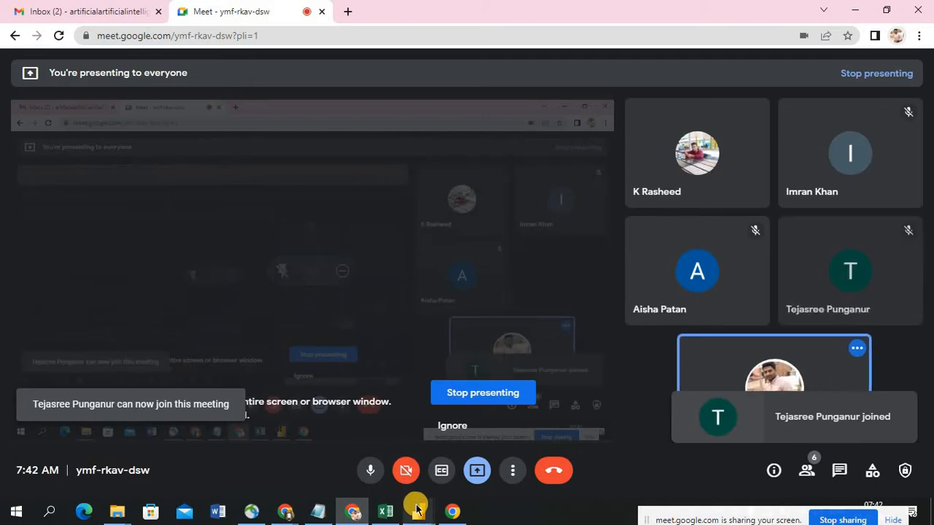
{"action": "mouse_move", "coordinate": [416, 507]}
{"action": "left_click", "coordinate": [464, 454]}
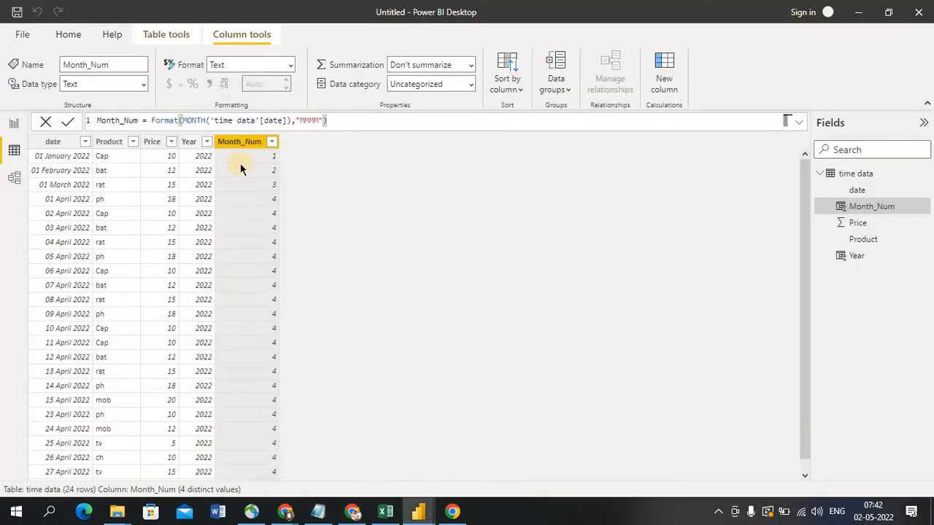
Commit the "MMMM" formula for Month_Num, and try the shorter format string "MMM" in its place
{"action": "left_click", "coordinate": [66, 126]}
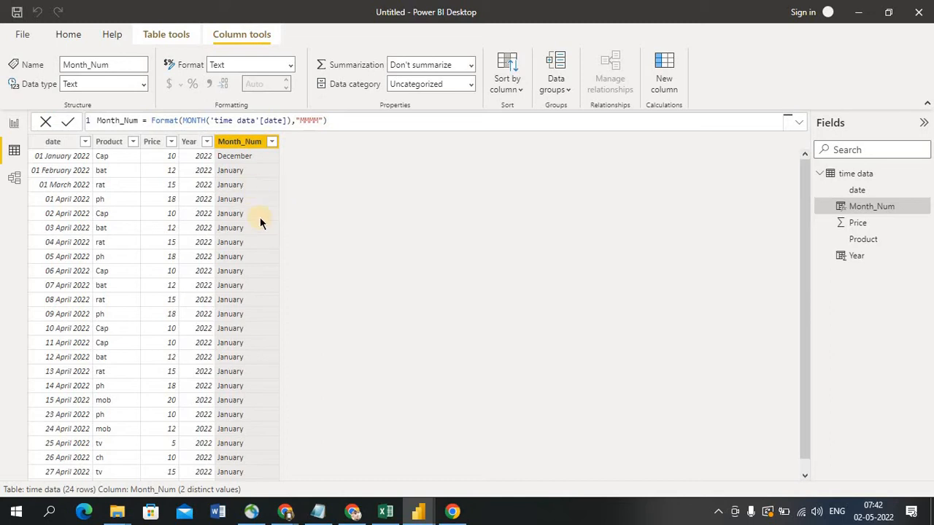
{"action": "left_click", "coordinate": [320, 121]}
{"action": "key", "text": "BackSpace"}
{"action": "left_click", "coordinate": [65, 123]}
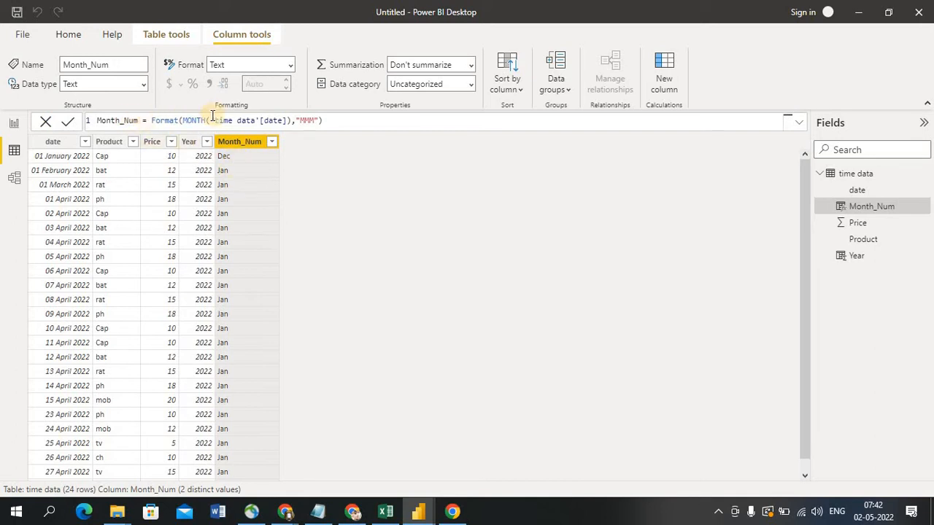
Remove the Format wrapper and its "MMM" argument, restoring Month_Num = MONTH('time data'[date]), and commit the formula
{"action": "left_click", "coordinate": [182, 121]}
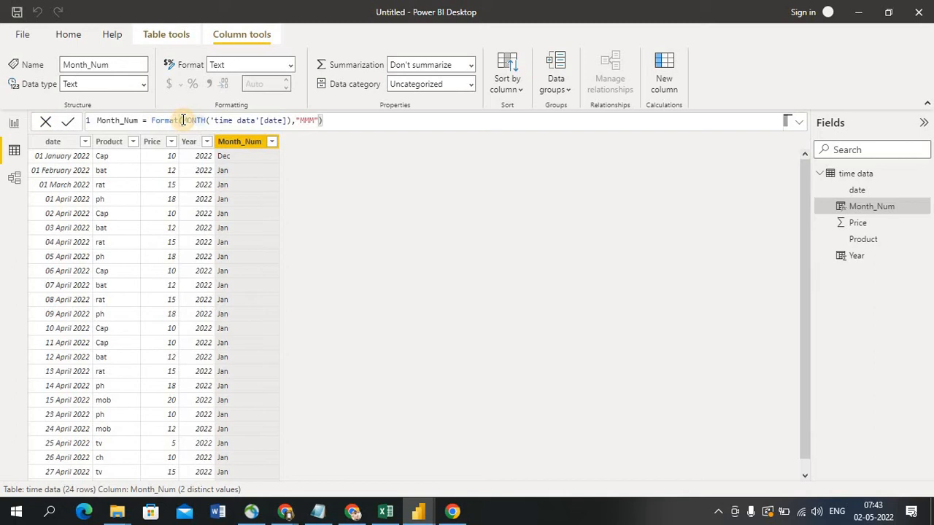
{"action": "key", "text": "BackSpace"}
{"action": "key", "text": "BackSpace"}
{"action": "key", "text": "BackSpace"}
{"action": "key", "text": "BackSpace"}
{"action": "key", "text": "BackSpace"}
{"action": "key", "text": "BackSpace"}
{"action": "key", "text": "BackSpace"}
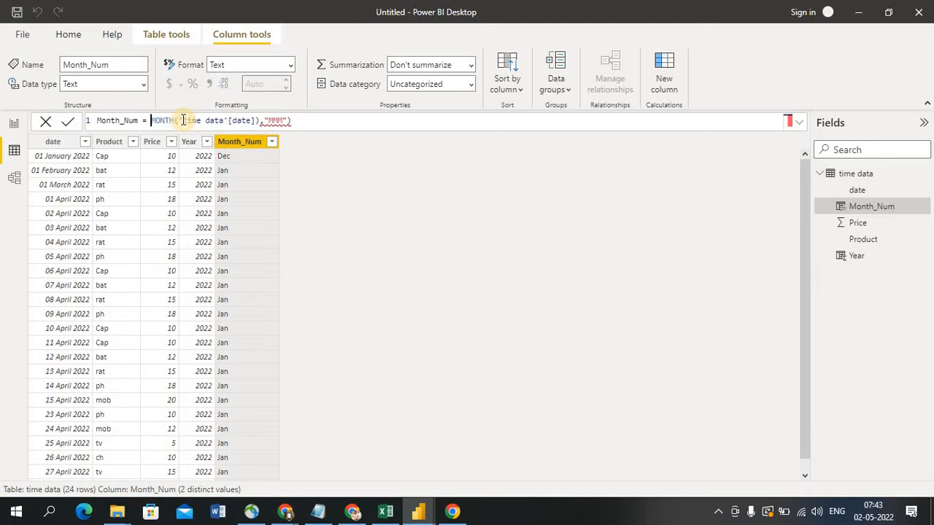
{"action": "left_click", "coordinate": [312, 122]}
{"action": "key", "text": "BackSpace"}
{"action": "key", "text": "BackSpace"}
{"action": "key", "text": "BackSpace"}
{"action": "key", "text": "BackSpace"}
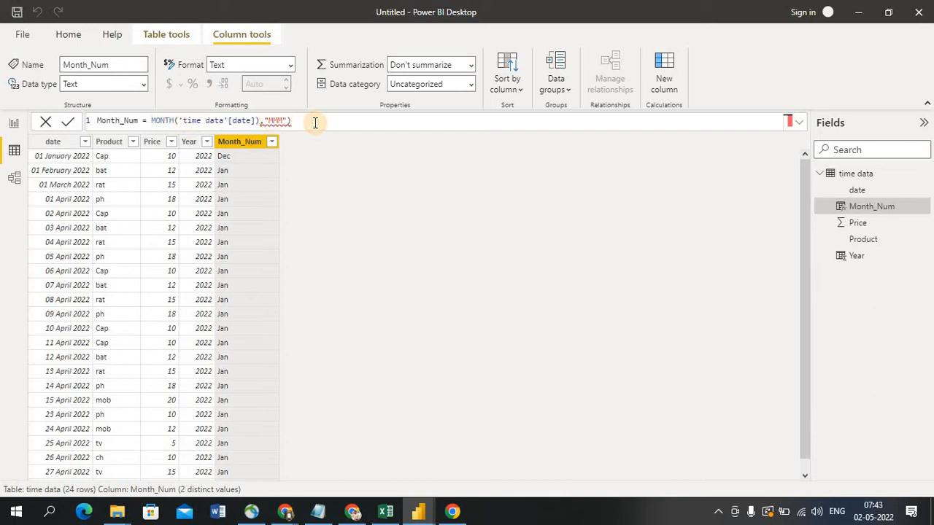
{"action": "key", "text": "BackSpace"}
{"action": "key", "text": "BackSpace"}
{"action": "key", "text": "BackSpace"}
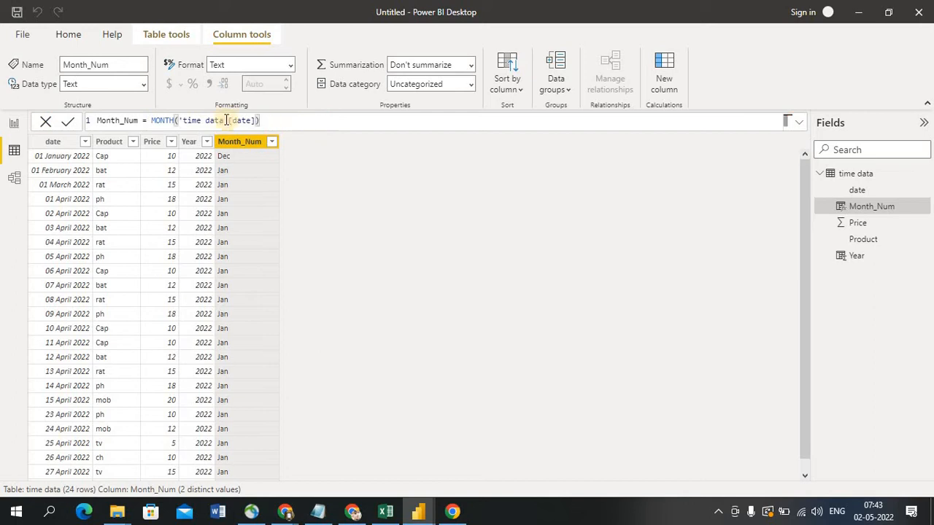
{"action": "left_click", "coordinate": [70, 124]}
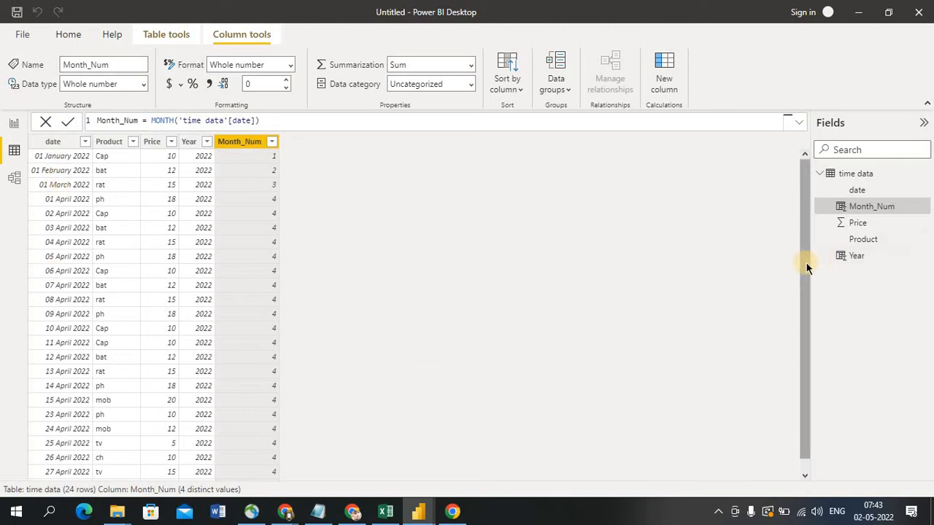
{"action": "left_click_drag", "start_coordinate": [806, 269], "coordinate": [804, 335]}
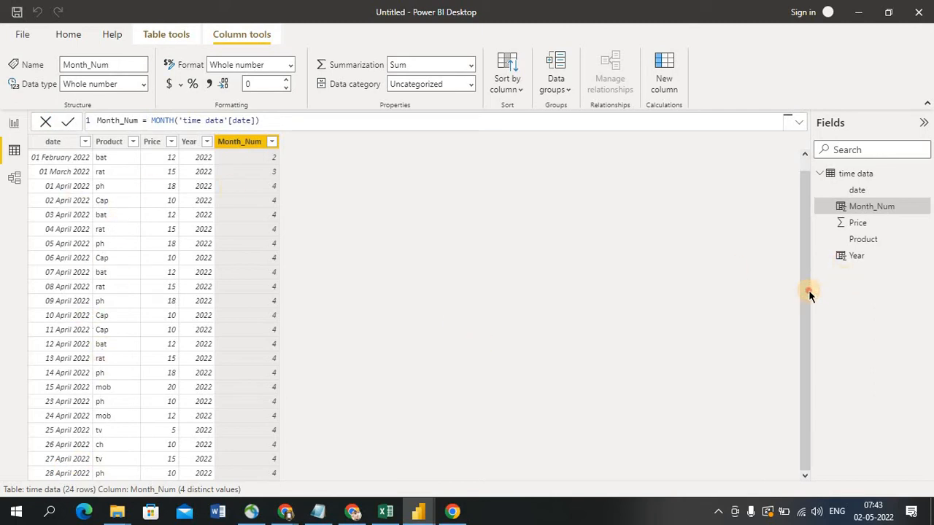
{"action": "left_click_drag", "start_coordinate": [804, 216], "coordinate": [805, 182]}
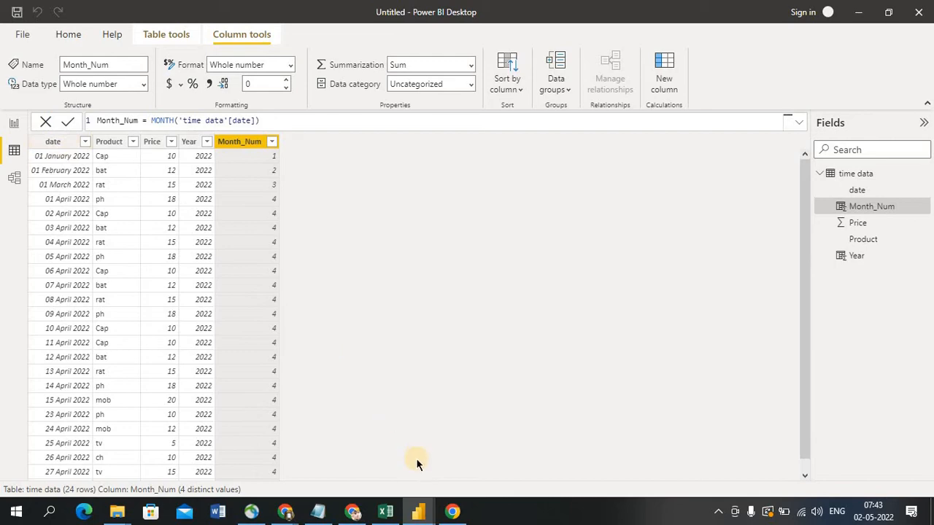
Switch to the Google Meet call to admit another waiting participant, and return to Power BI Desktop
{"action": "left_click", "coordinate": [353, 510]}
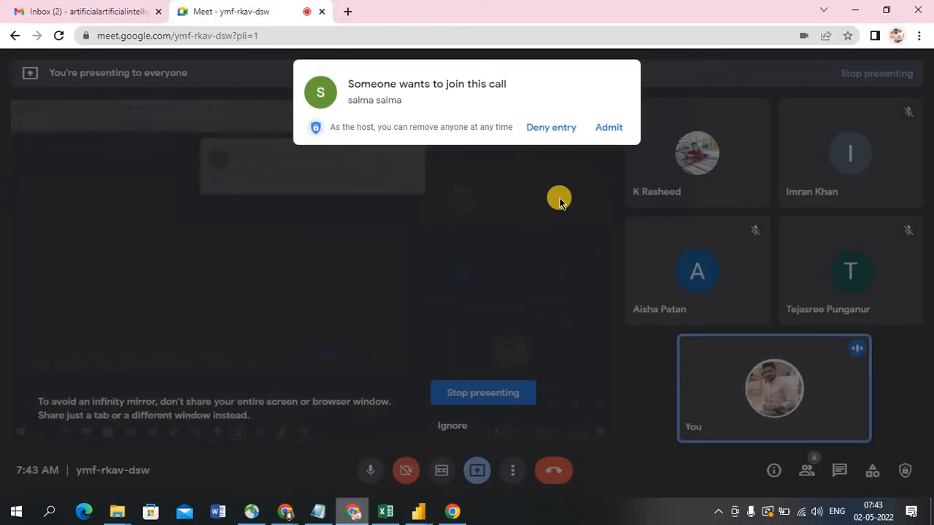
{"action": "left_click", "coordinate": [607, 130]}
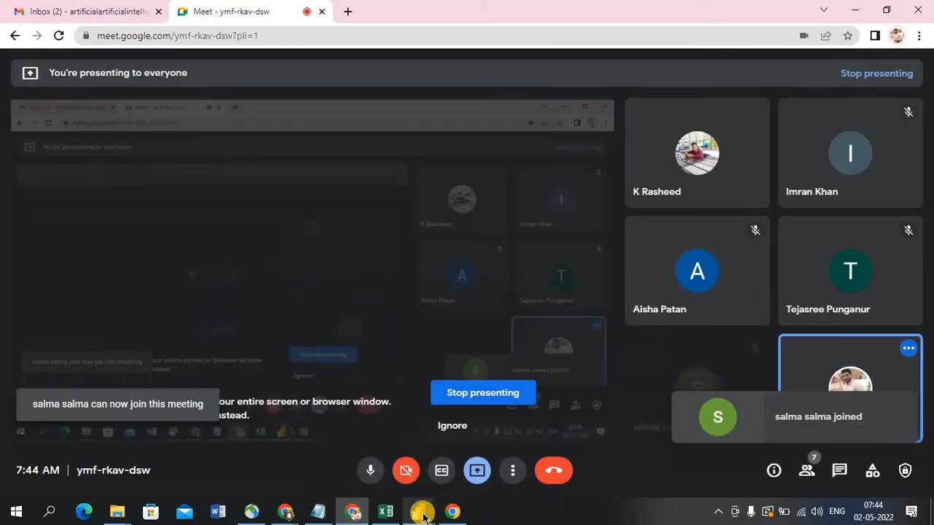
{"action": "mouse_move", "coordinate": [418, 511]}
{"action": "left_click", "coordinate": [490, 429]}
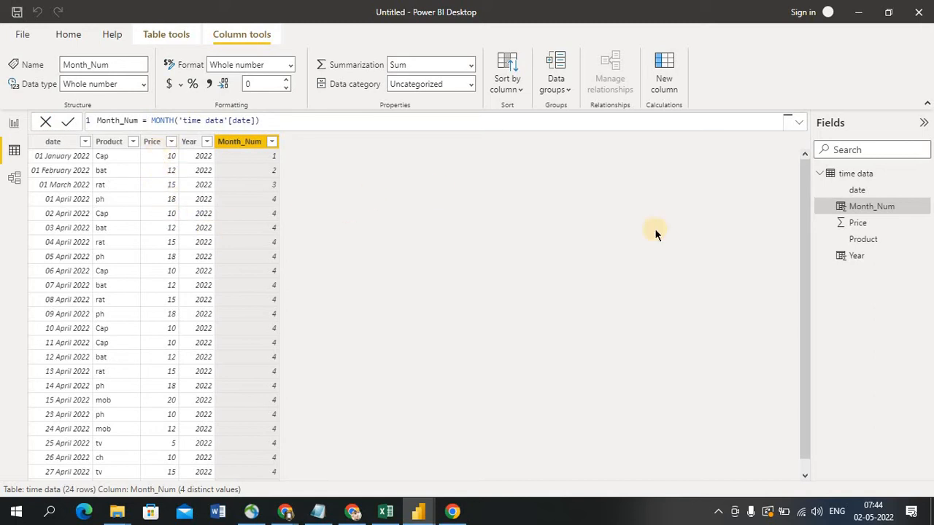
Add a calculated column to the time data table and name it Bonus_Price
{"action": "right_click", "coordinate": [859, 178]}
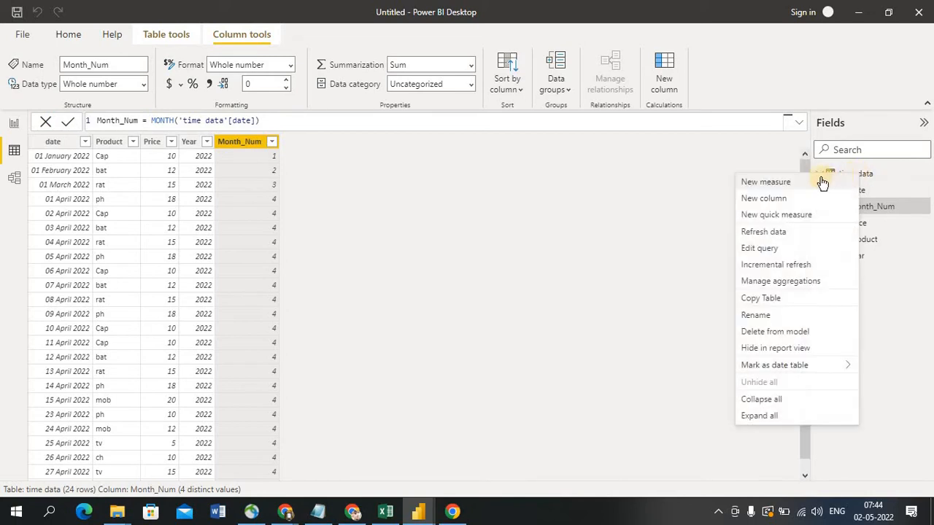
{"action": "left_click", "coordinate": [634, 186]}
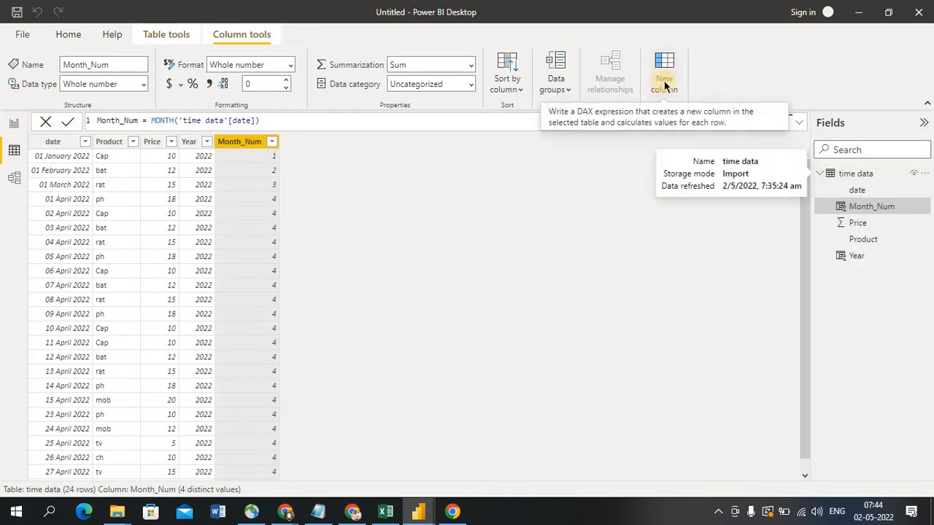
{"action": "left_click", "coordinate": [664, 86]}
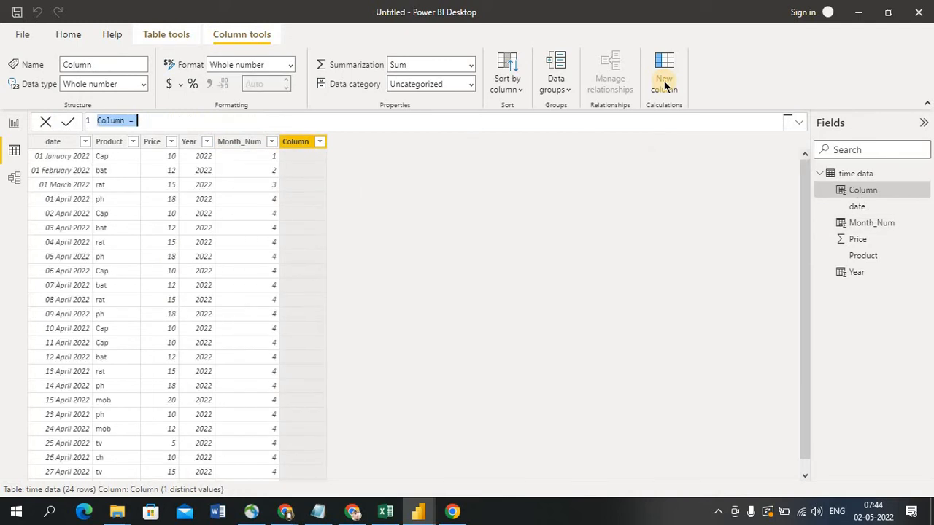
{"action": "type", "text": "Bo"}
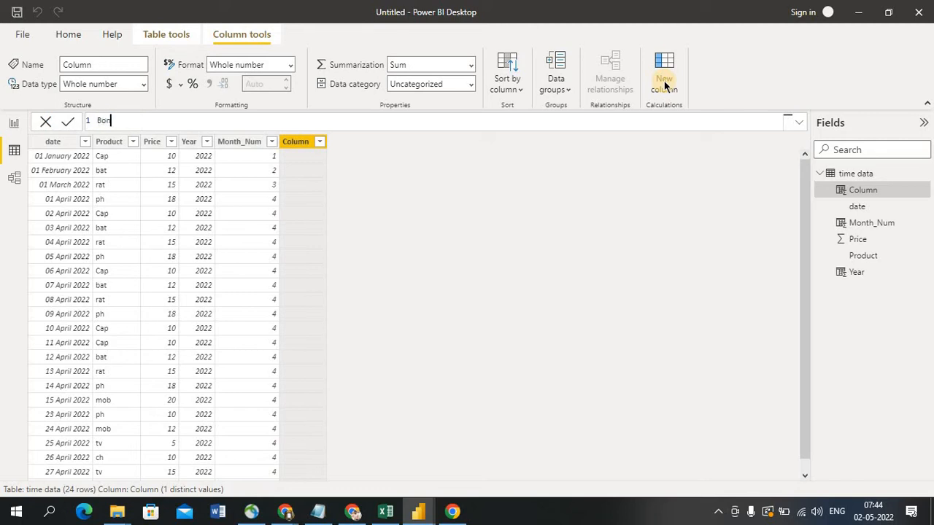
{"action": "type", "text": "nus"}
{"action": "key", "text": "BackSpace"}
{"action": "type", "text": "_Price ="}
Define Bonus_Price as 'time data'[Price]*2 and commit the formula
{"action": "type", "text": "Pr"}
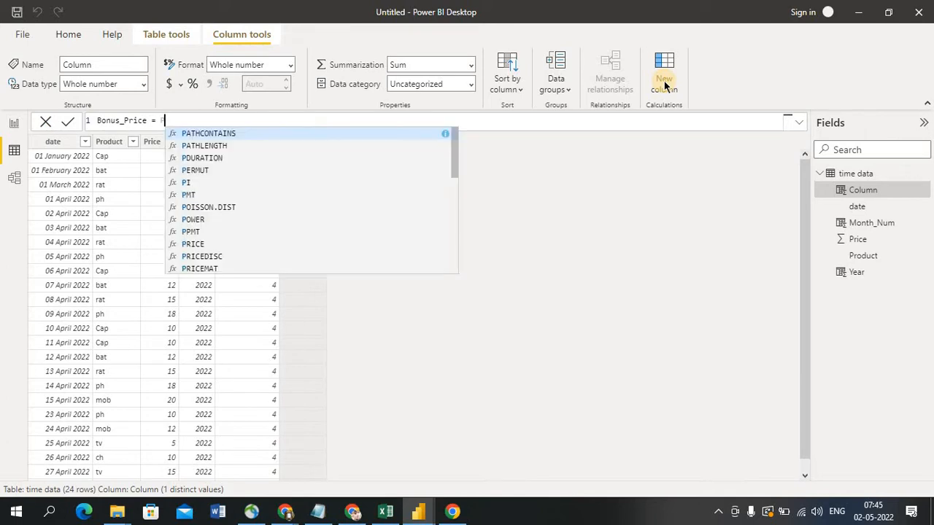
{"action": "type", "text": "i"}
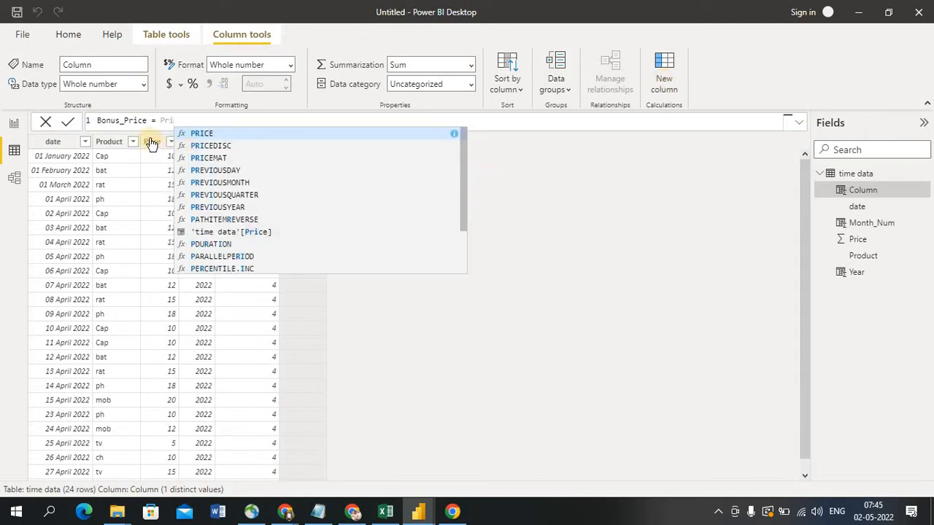
{"action": "left_click", "coordinate": [259, 232]}
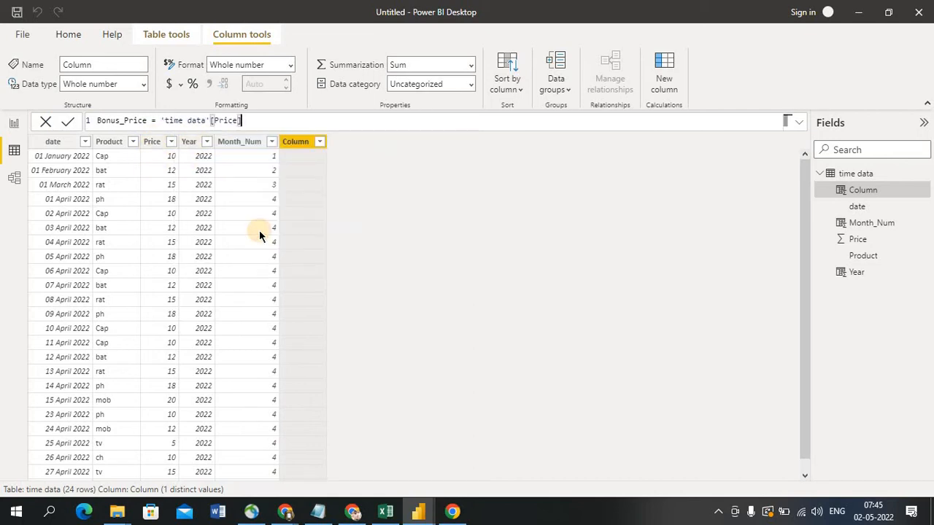
{"action": "type", "text": "*2"}
{"action": "left_click", "coordinate": [65, 122]}
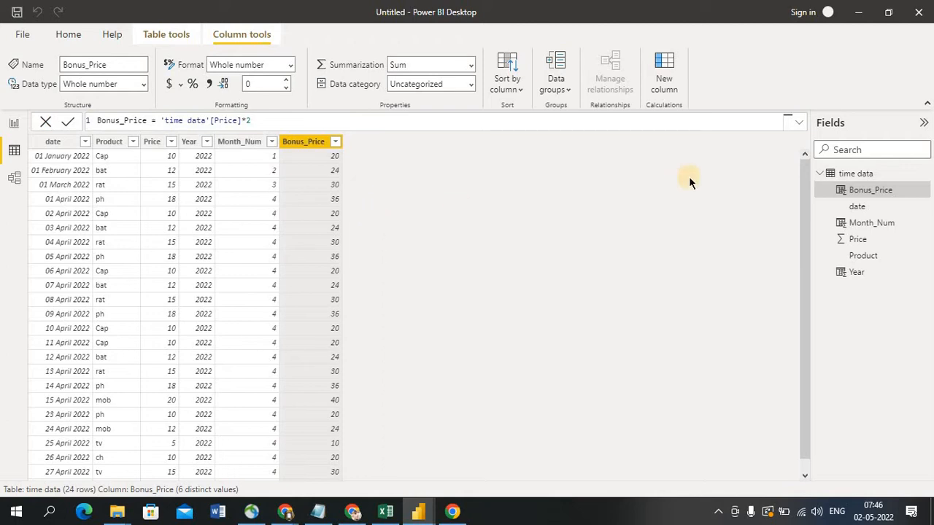
Add a calculated column to the time data table with the formula Today_date = TODAY()
{"action": "right_click", "coordinate": [847, 178]}
{"action": "left_click", "coordinate": [784, 199]}
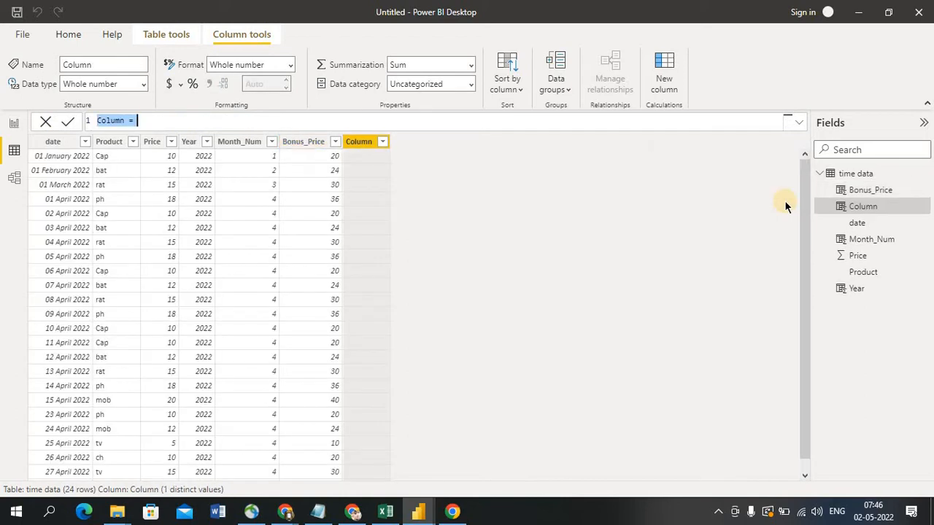
{"action": "type", "text": "Today"}
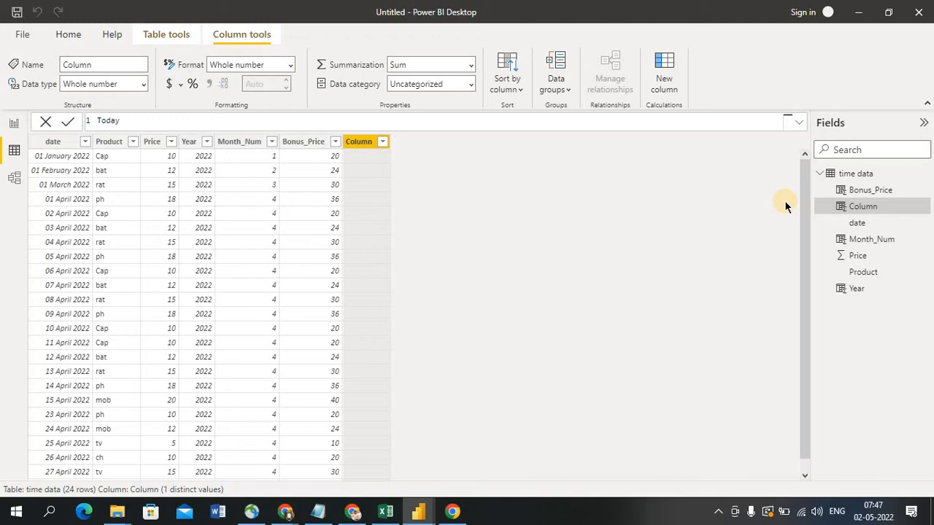
{"action": "type", "text": "_date = toda"}
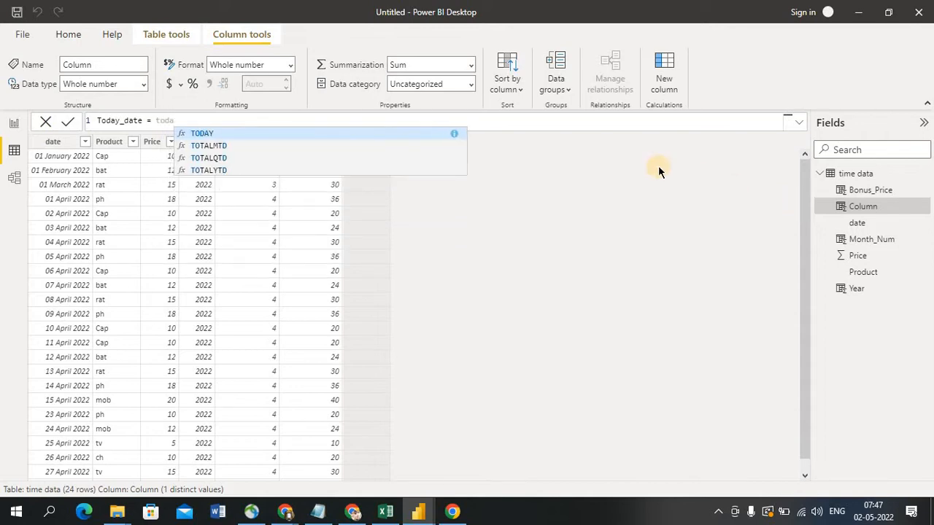
{"action": "left_click", "coordinate": [311, 133]}
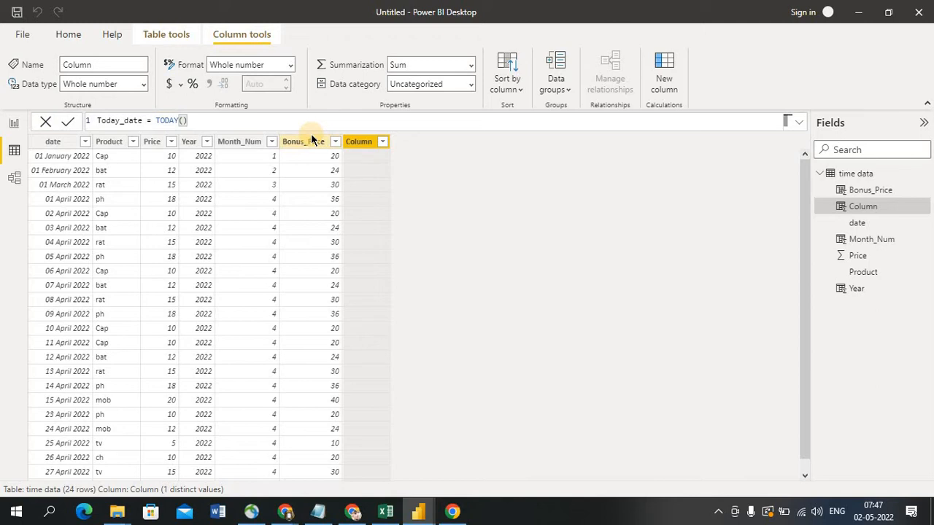
{"action": "left_click", "coordinate": [72, 123]}
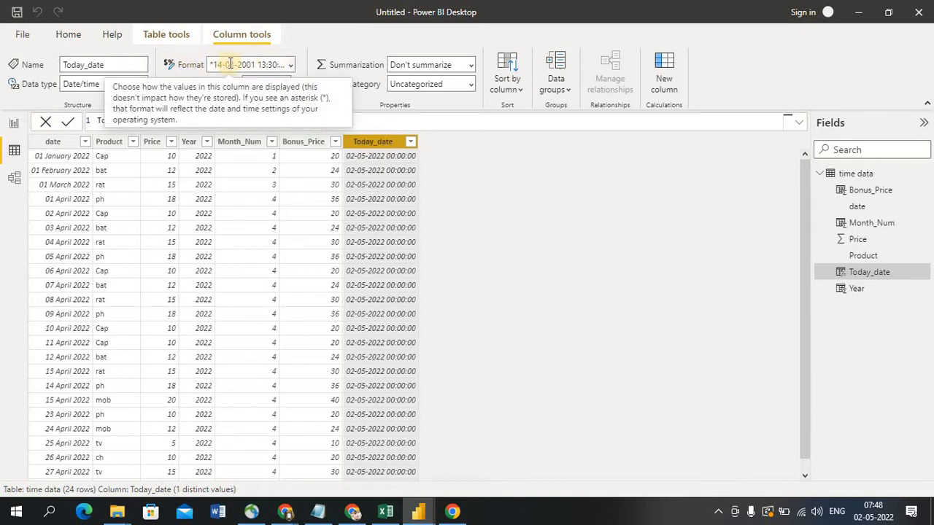
Format the Today_date column with the date format 14 March 2001 (dd mmmm yyyy)
{"action": "left_click", "coordinate": [291, 66]}
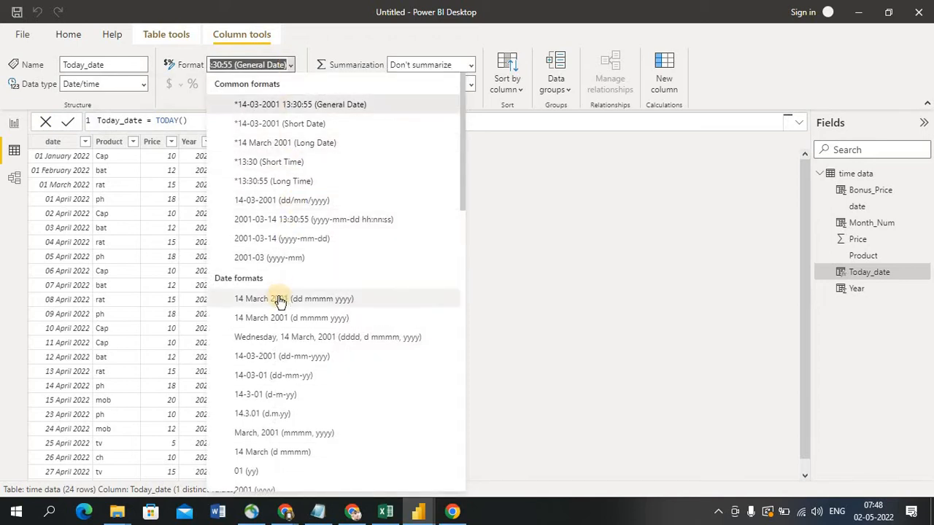
{"action": "left_click", "coordinate": [280, 300]}
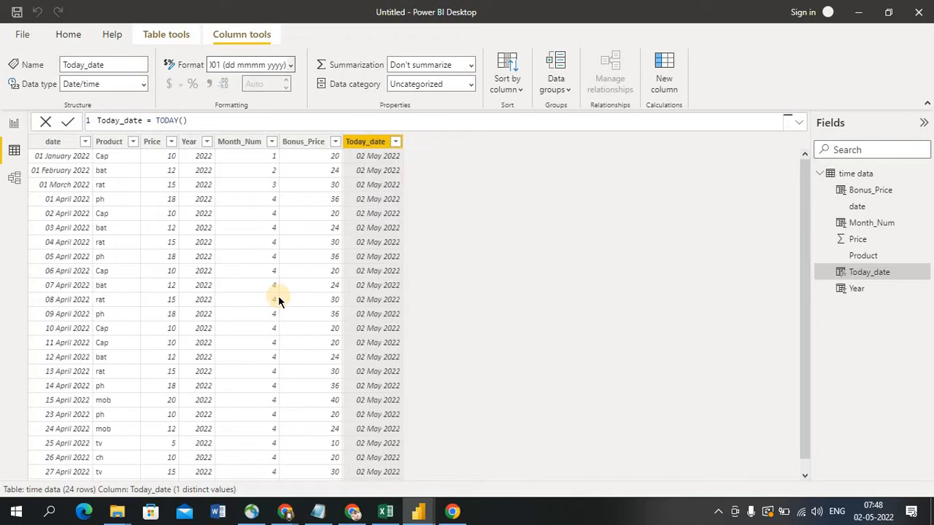
{"action": "left_click", "coordinate": [450, 270]}
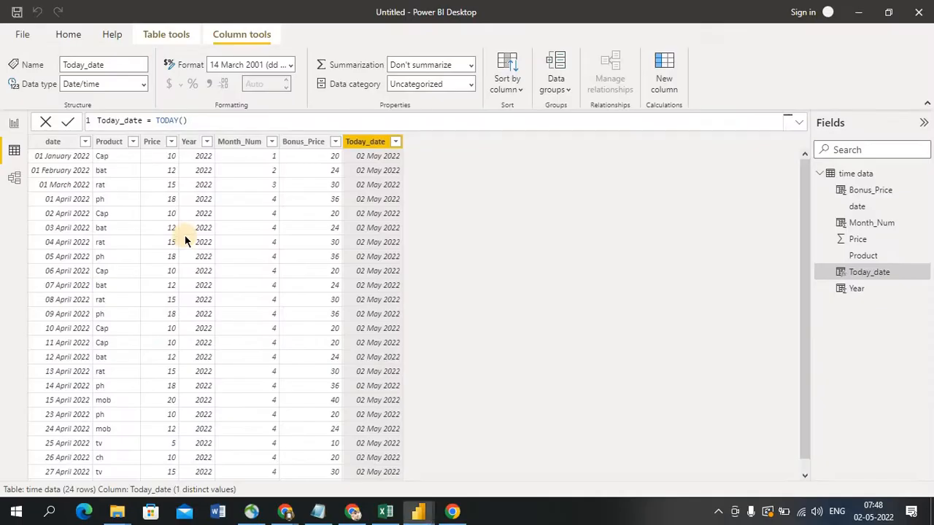
Compare the time data sheet of the date test workbook in Excel with the Power BI table, and inspect the TODAY() formula
{"action": "left_click", "coordinate": [385, 511]}
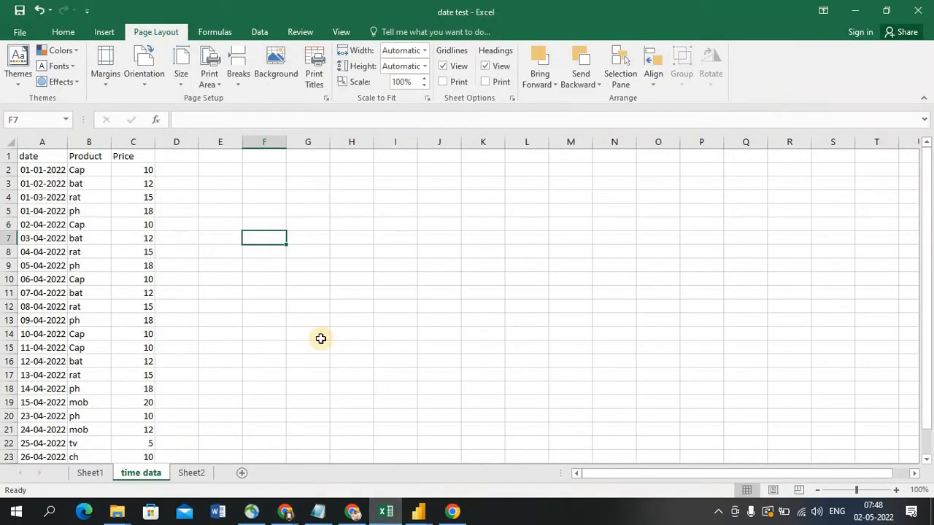
{"action": "left_click", "coordinate": [252, 196]}
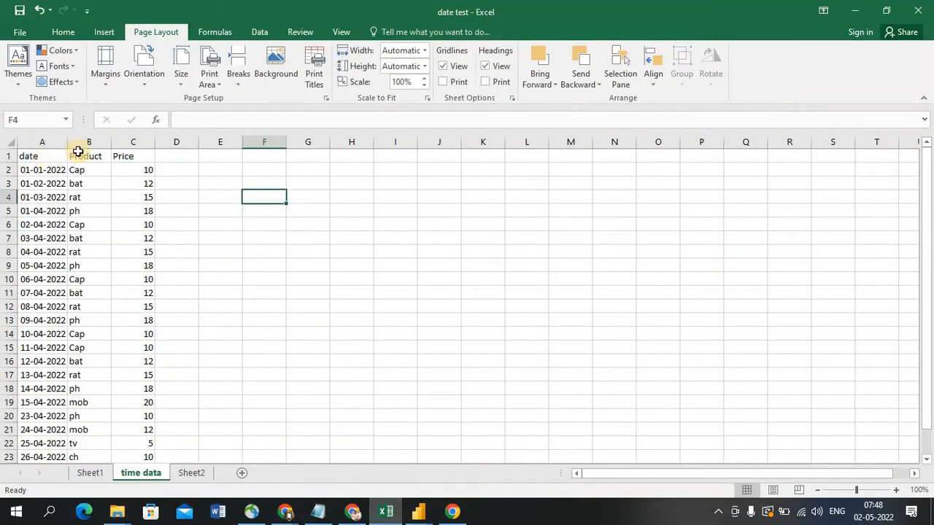
{"action": "key", "text": "alt+Tab"}
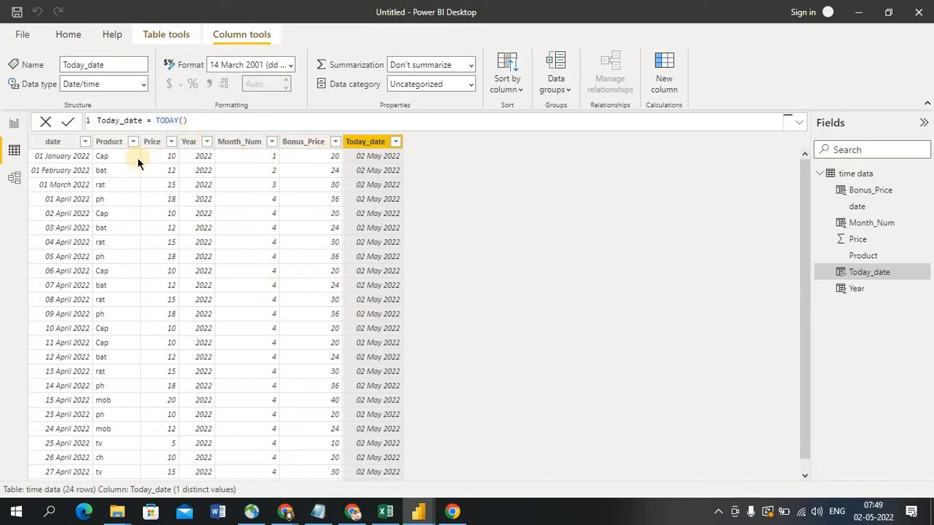
{"action": "key", "text": "alt+Tab"}
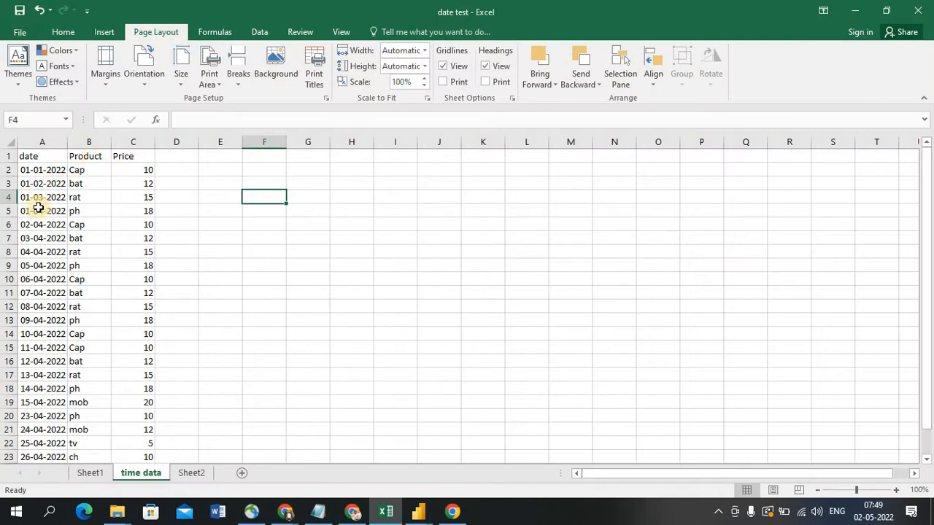
{"action": "key", "text": "alt+Tab"}
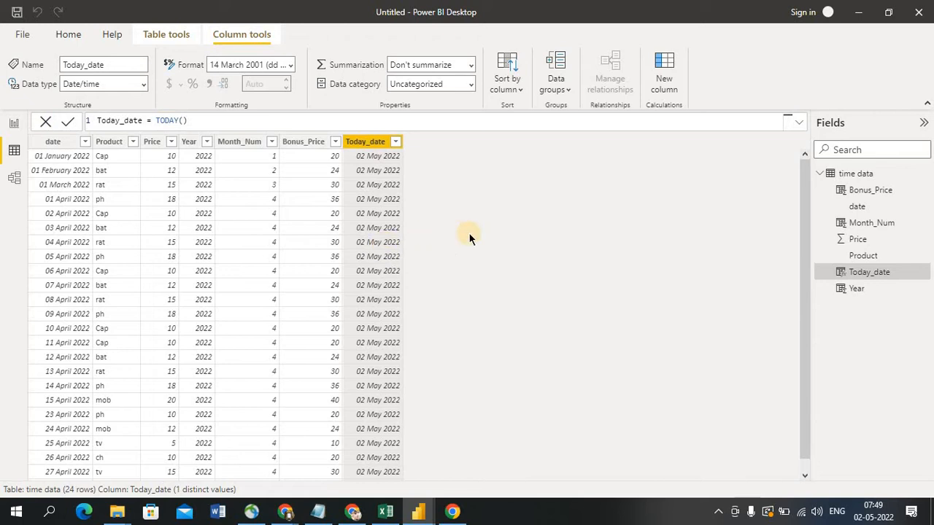
{"action": "double_click", "coordinate": [168, 120]}
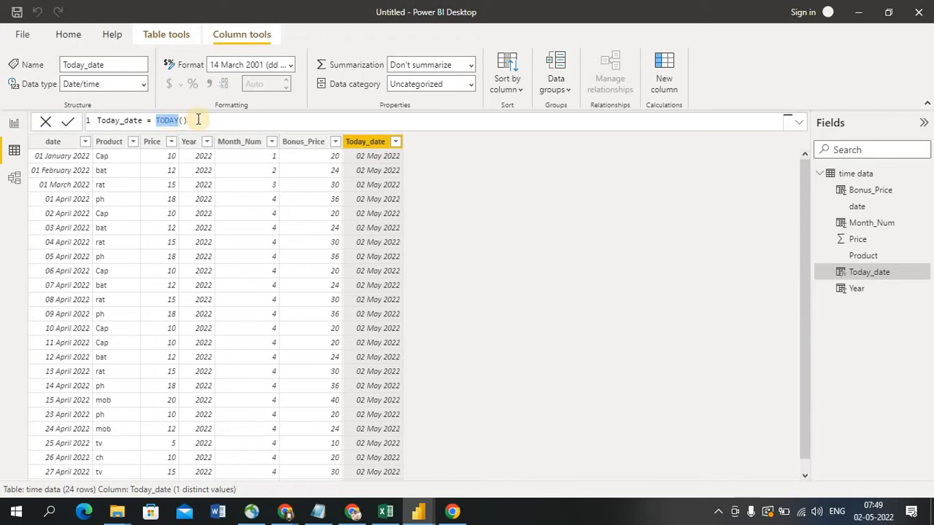
{"action": "left_click", "coordinate": [197, 120]}
Switch to Chrome and open a new tab in the Google Meet window and another in the YouTube Studio window
{"action": "mouse_move", "coordinate": [317, 511]}
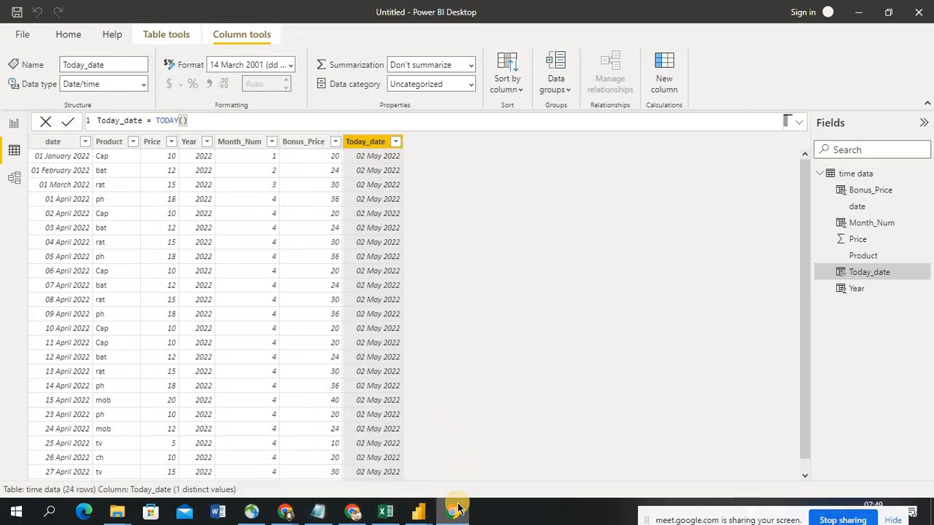
{"action": "mouse_move", "coordinate": [352, 511]}
{"action": "left_click", "coordinate": [347, 487]}
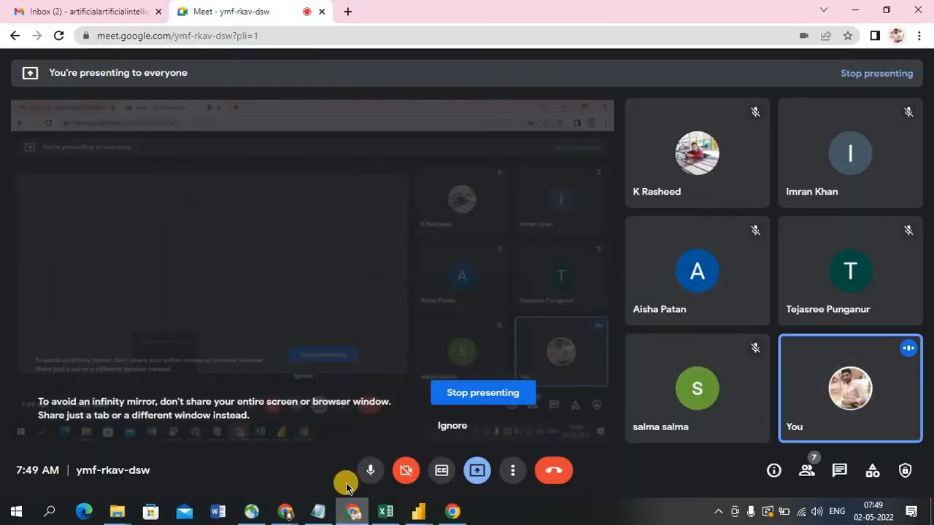
{"action": "left_click", "coordinate": [347, 11]}
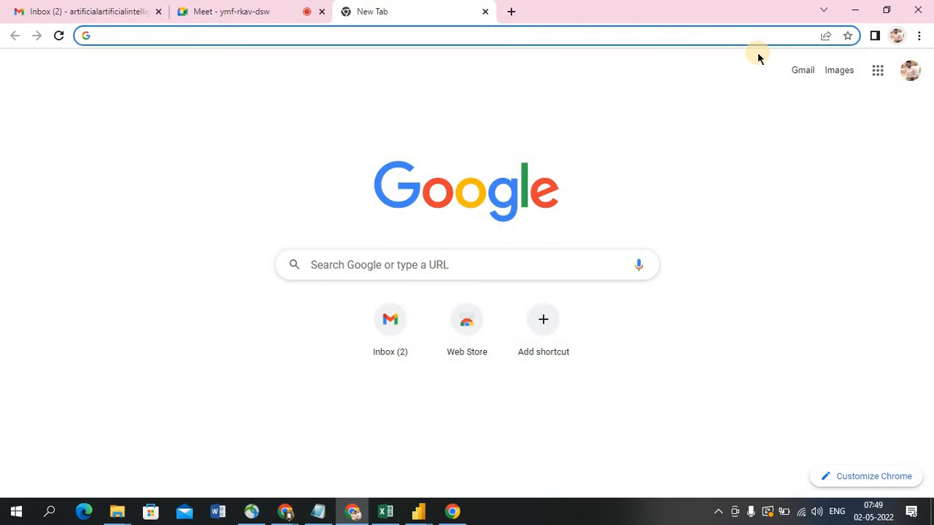
{"action": "left_click", "coordinate": [284, 511]}
{"action": "left_click", "coordinate": [167, 438]}
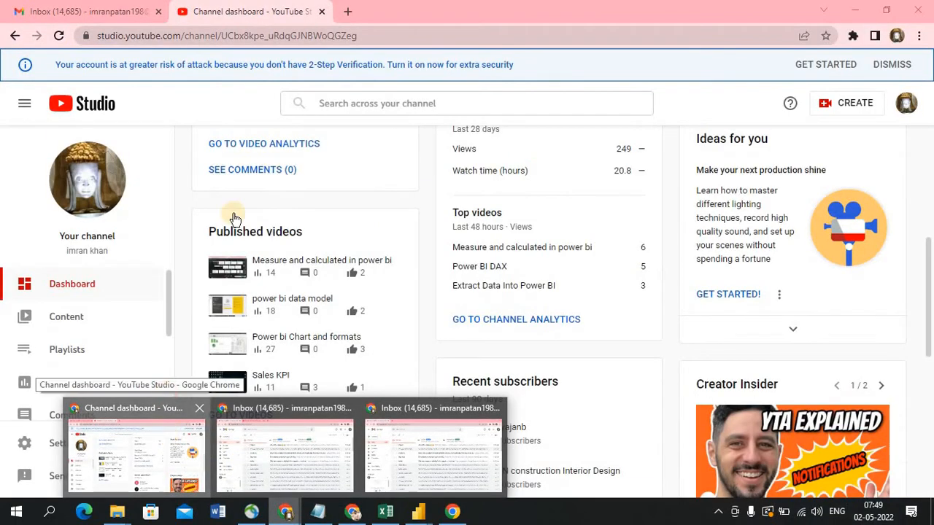
{"action": "left_click", "coordinate": [349, 12]}
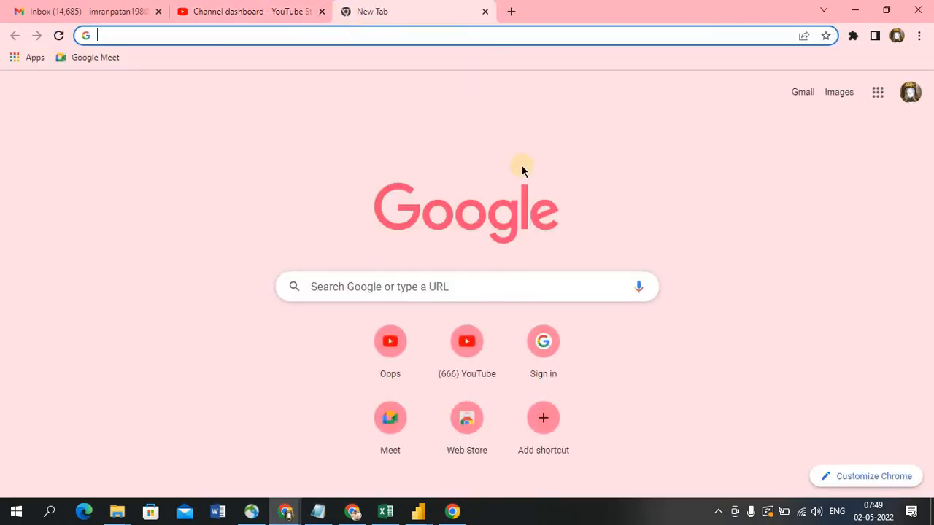
Switch to the LINKs file in Notepad and add a separator line of equals signs below the Pmtd formula, with blank lines around it
{"action": "left_click", "coordinate": [321, 511]}
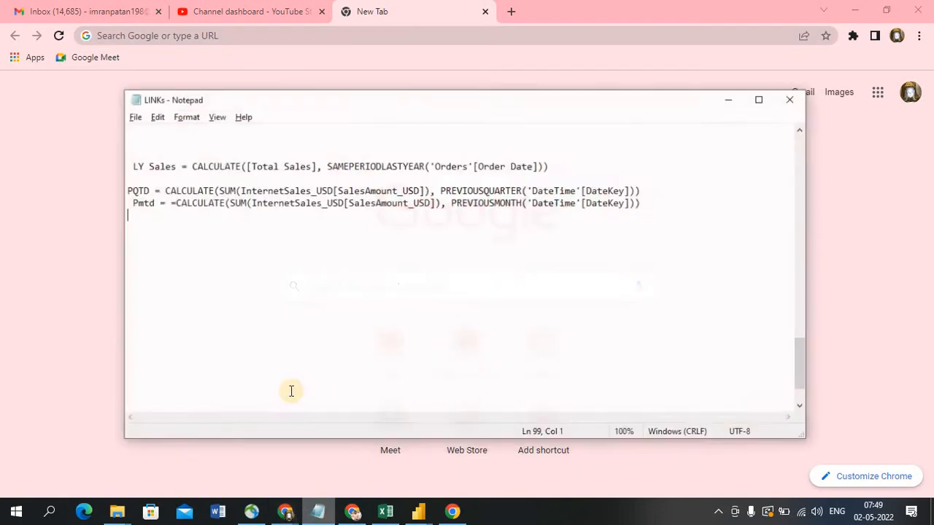
{"action": "left_click", "coordinate": [672, 200]}
{"action": "key", "text": "Return"}
{"action": "key", "text": "Return"}
{"action": "key", "text": "Return"}
{"action": "key", "text": "Return"}
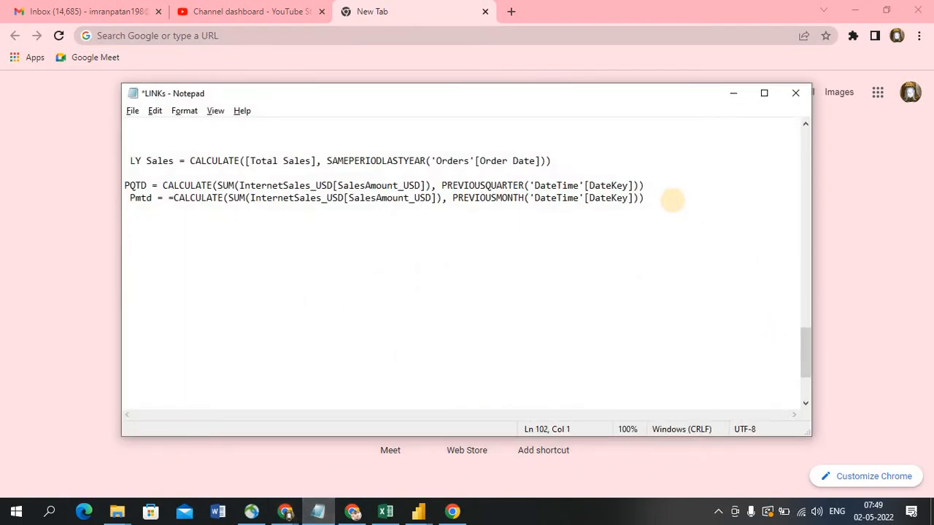
{"action": "type", "text": "======================"}
{"action": "key", "text": "Return"}
{"action": "key", "text": "Return"}
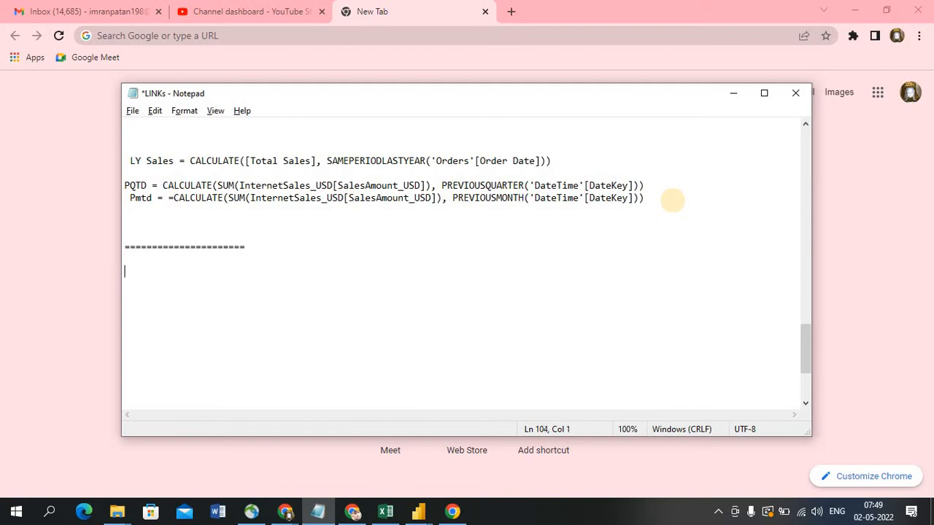
Add the heading DAX below the separator line, followed by the entries "Calculated columns" and "Measure" on separate lines
{"action": "type", "text": "D"}
{"action": "type", "text": "AX"}
{"action": "key", "text": "Return"}
{"action": "key", "text": "Return"}
{"action": "type", "text": "Calculated c"}
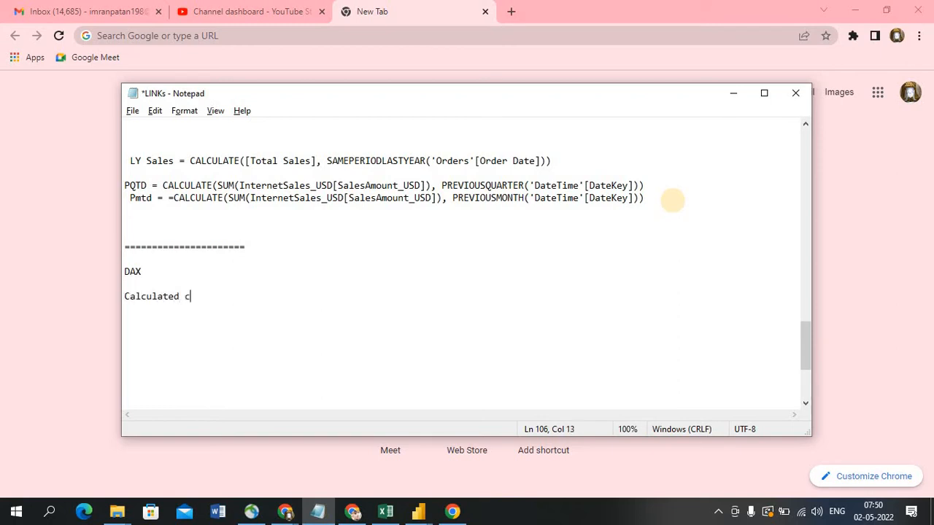
{"action": "type", "text": "olumns"}
{"action": "key", "text": "Return"}
{"action": "type", "text": "Measure"}
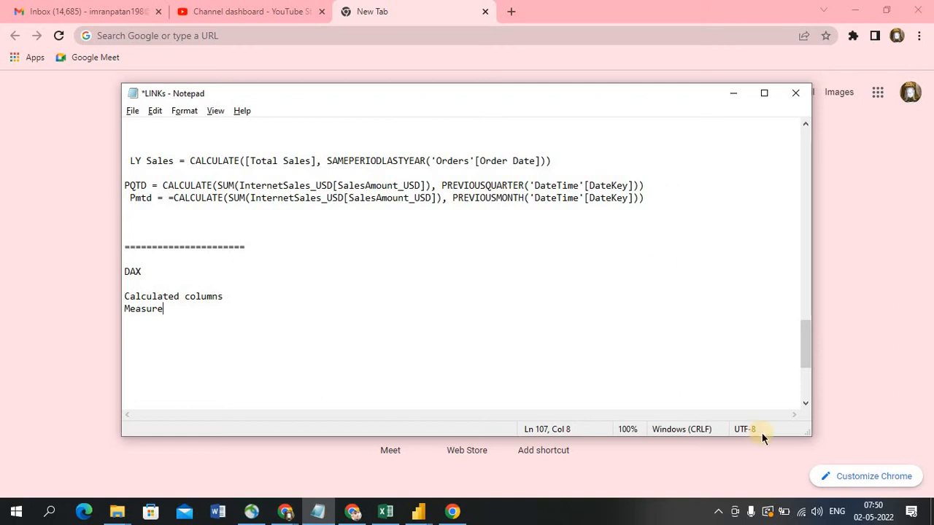
Switch to the Untitled Power BI file and review the formulas of the Month_Num and Year columns
{"action": "left_click", "coordinate": [420, 513]}
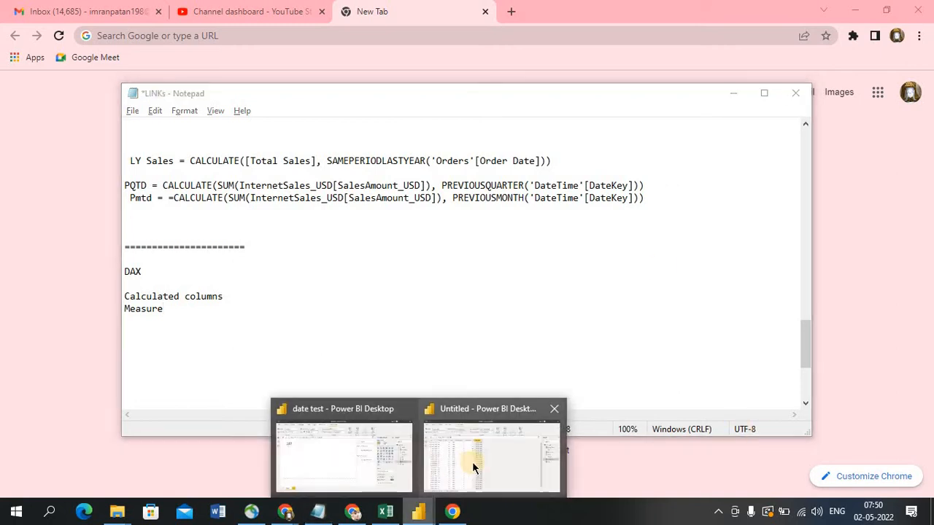
{"action": "left_click", "coordinate": [472, 461]}
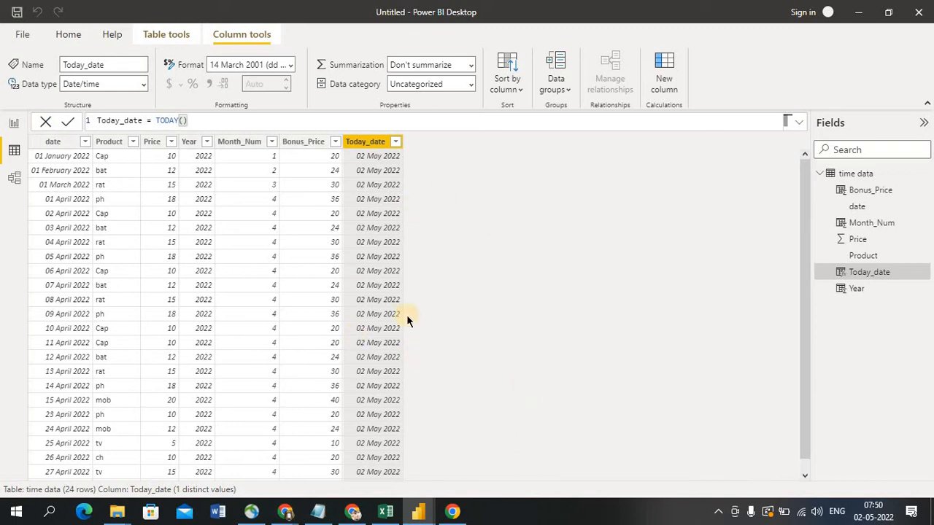
{"action": "left_click", "coordinate": [230, 146]}
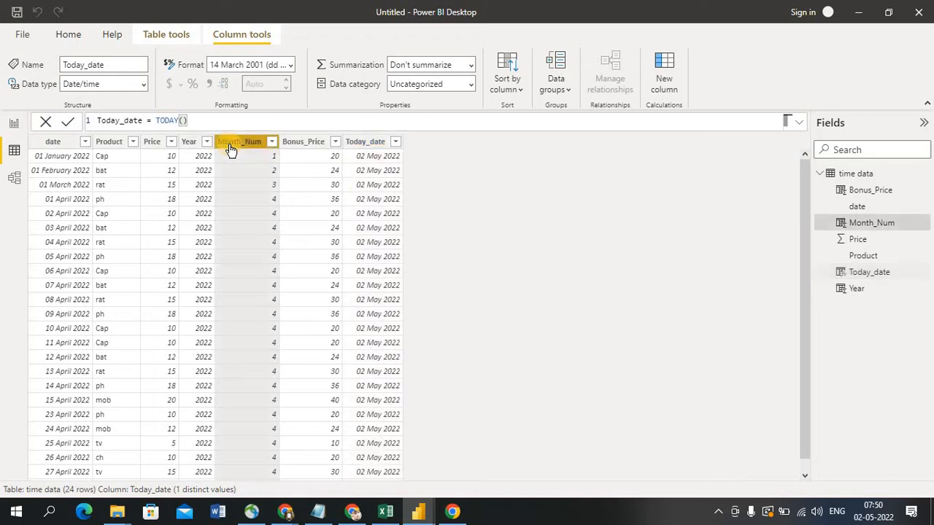
{"action": "left_click", "coordinate": [261, 175]}
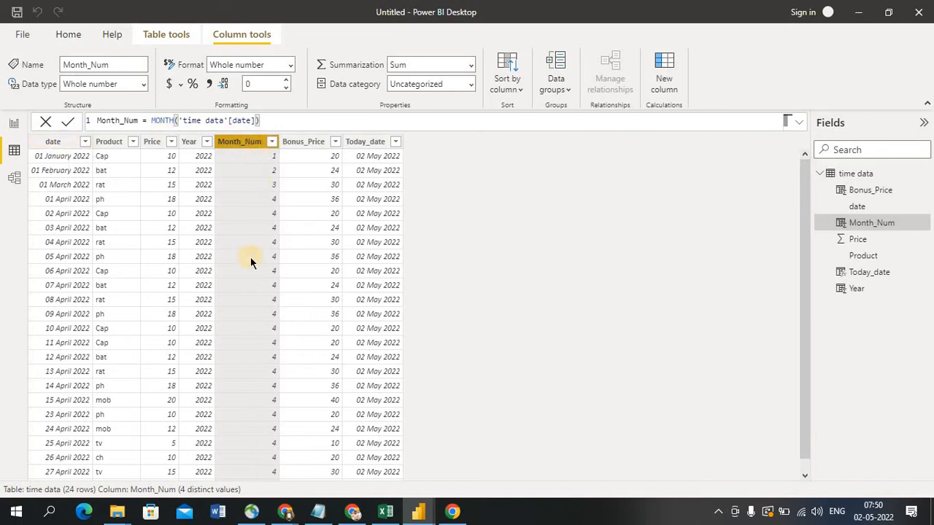
{"action": "left_click", "coordinate": [190, 146]}
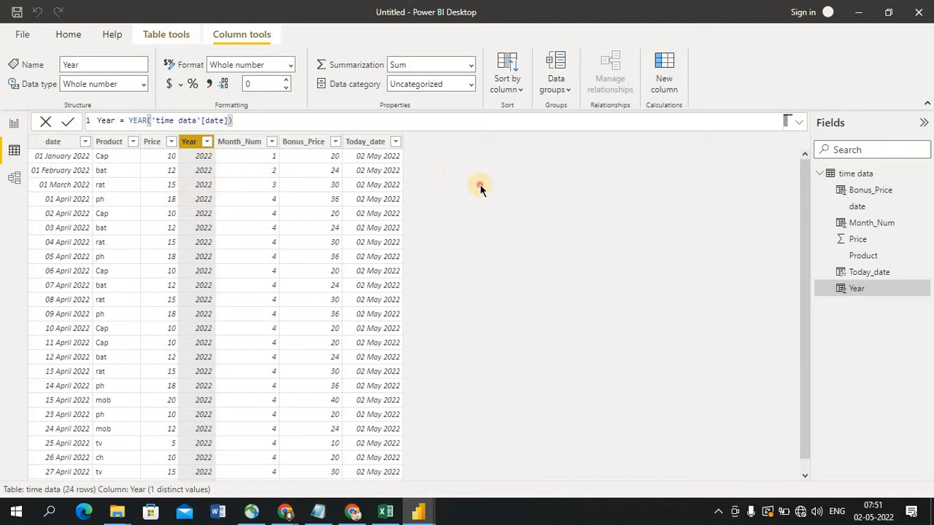
Add a calculated column to the time data table with the formula Month_Year = 'time data'[Month_Num]
{"action": "right_click", "coordinate": [844, 173]}
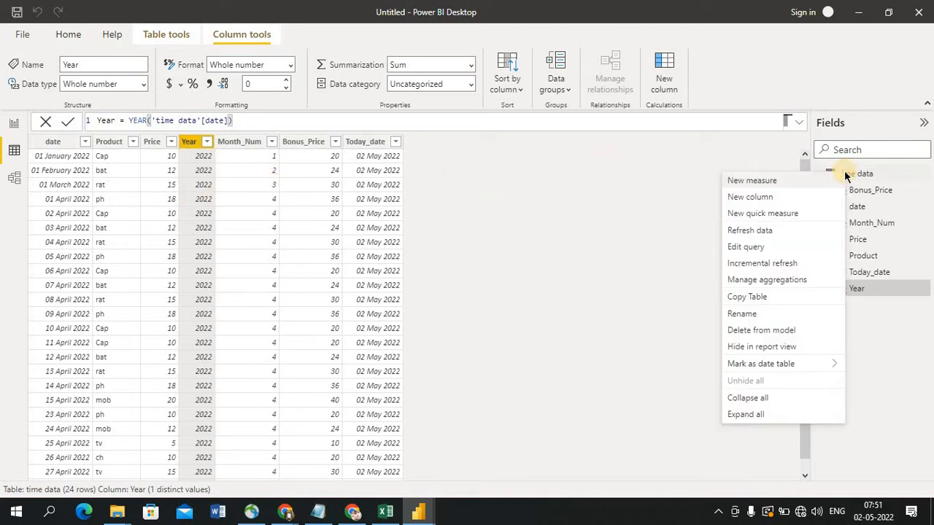
{"action": "left_click", "coordinate": [788, 196]}
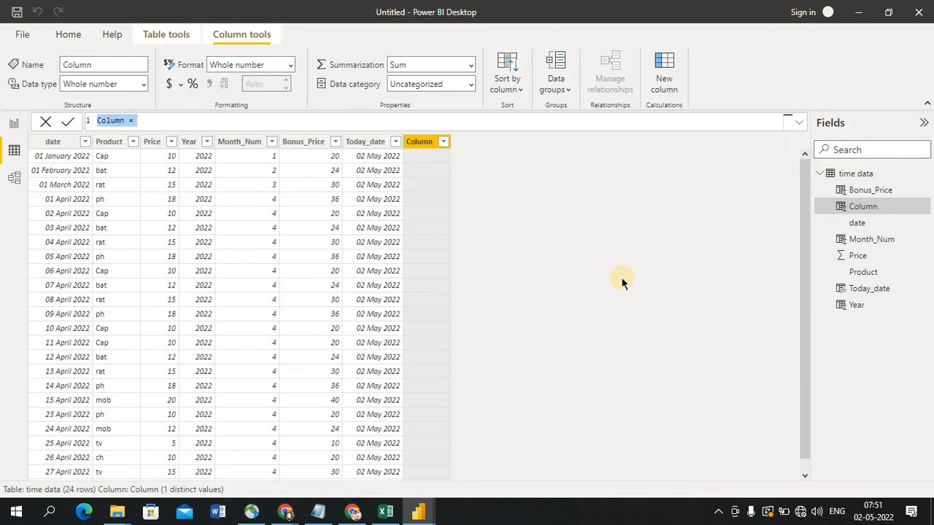
{"action": "type", "text": "Month_"}
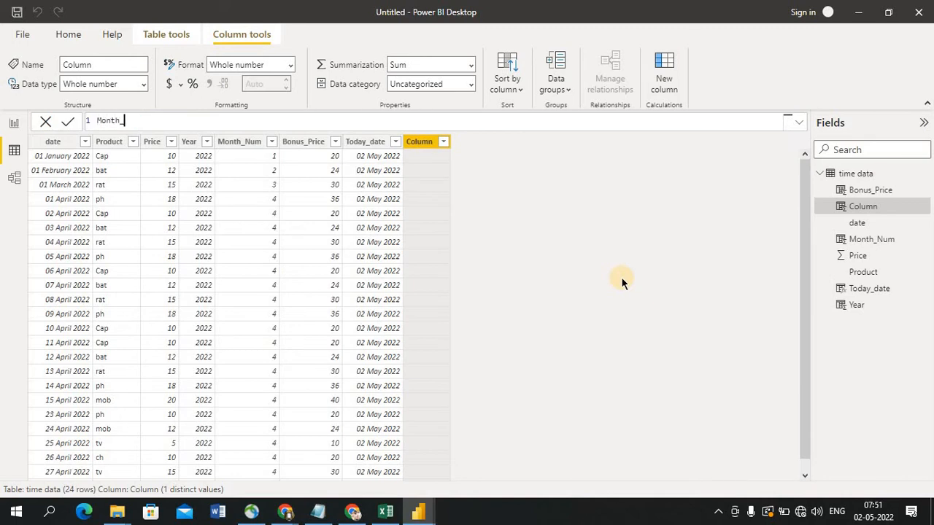
{"action": "type", "text": "Year ="}
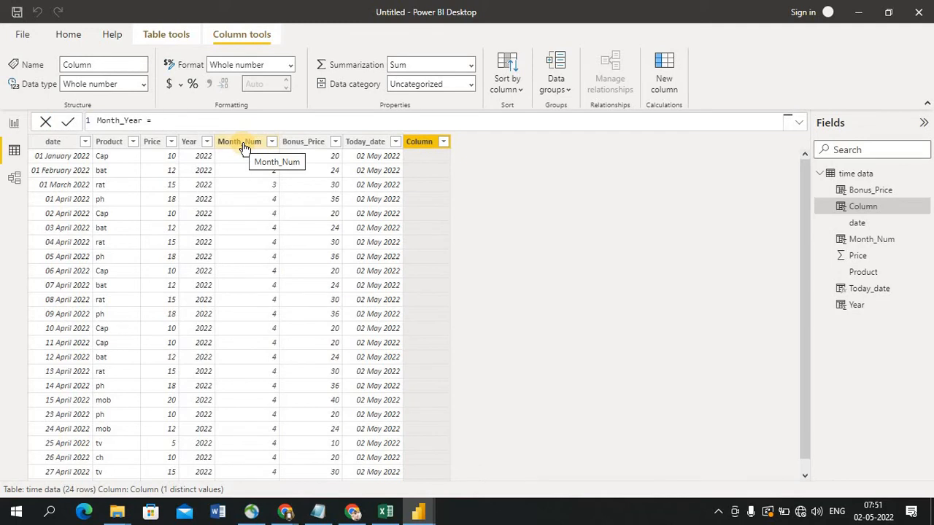
{"action": "type", "text": "month"}
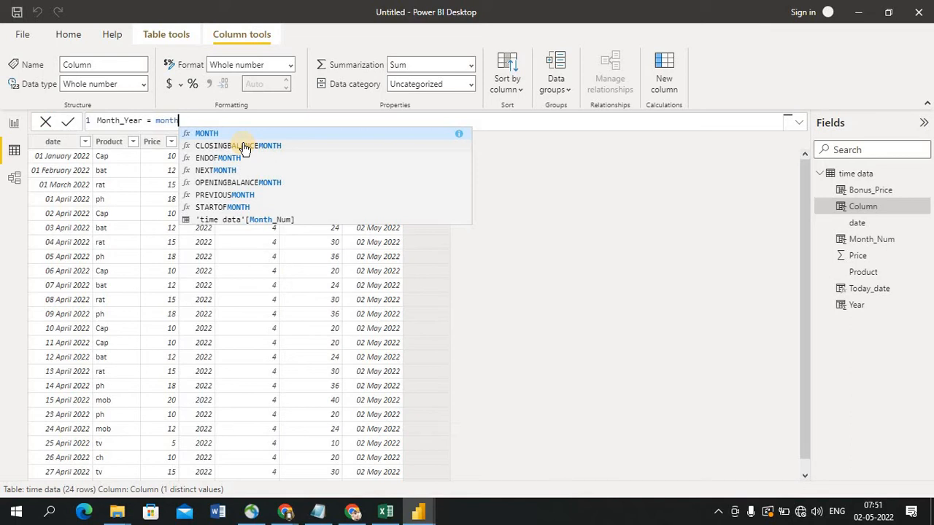
{"action": "left_click", "coordinate": [250, 223]}
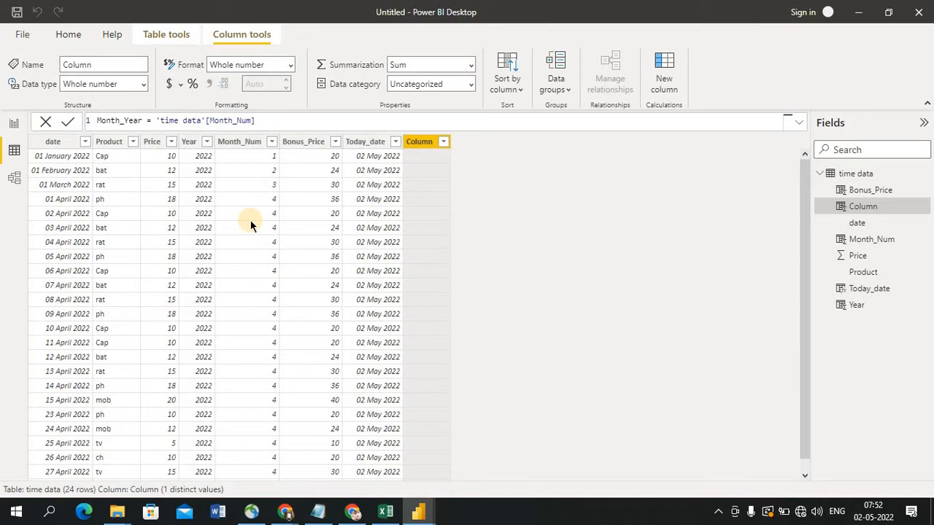
Extend the Month_Year formula with & '-' & 'time data'[Year]
{"action": "type", "text": "& '-' &"}
{"action": "type", "text": "year"}
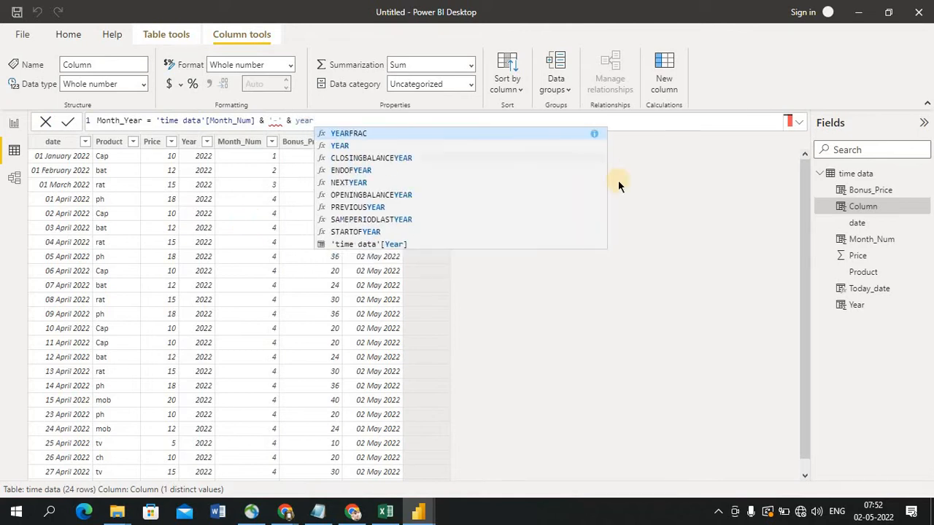
{"action": "left_click", "coordinate": [396, 245]}
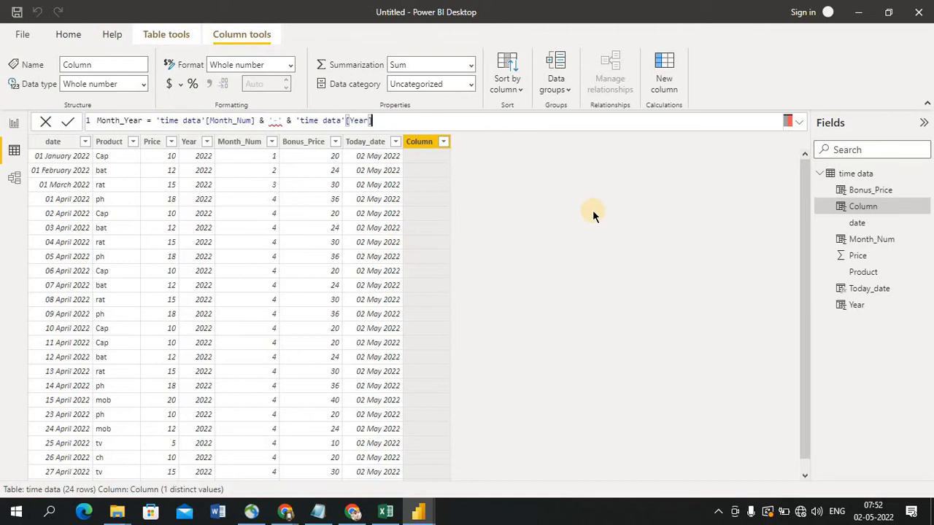
Replace the single quotes around the hyphen in the Month_Year formula with double quotes, as "-"
{"action": "left_click", "coordinate": [287, 121]}
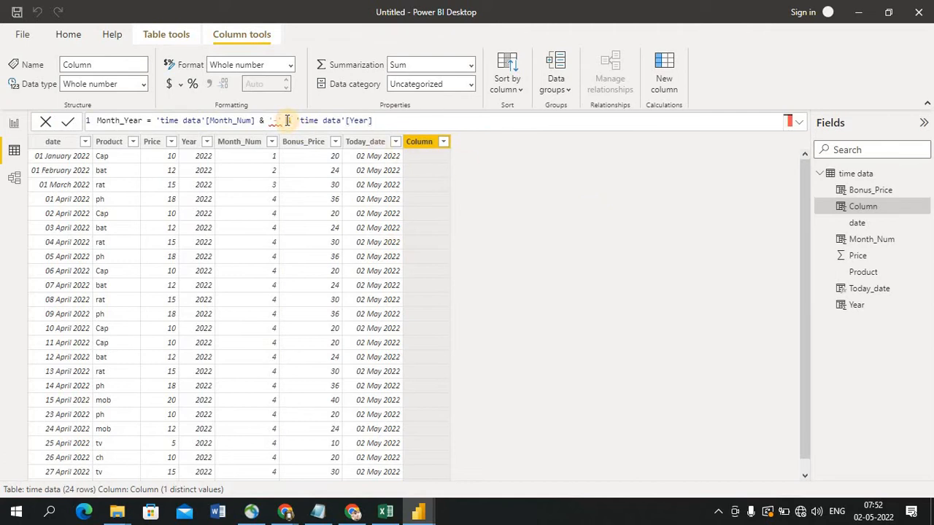
{"action": "key", "text": "BackSpace"}
{"action": "key", "text": "BackSpace"}
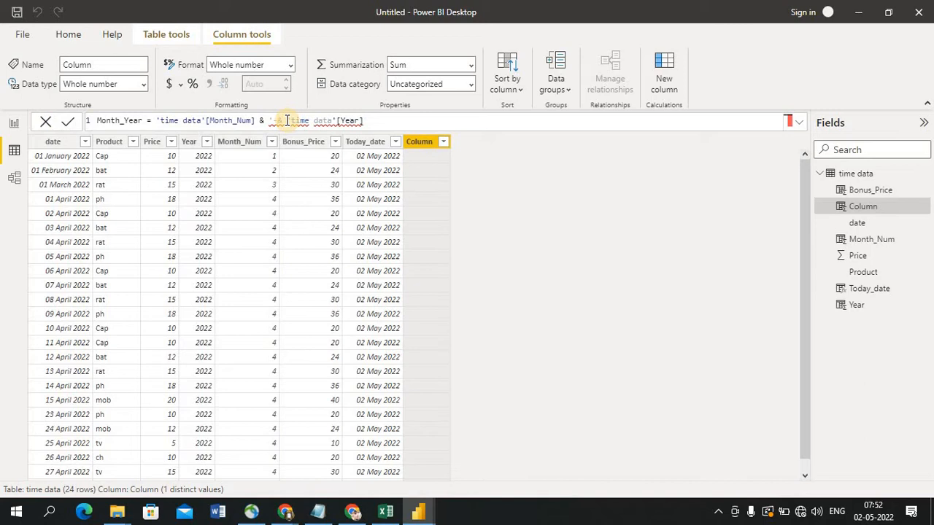
{"action": "type", "text": "'"}
{"action": "key", "text": "Left"}
{"action": "key", "text": "Left"}
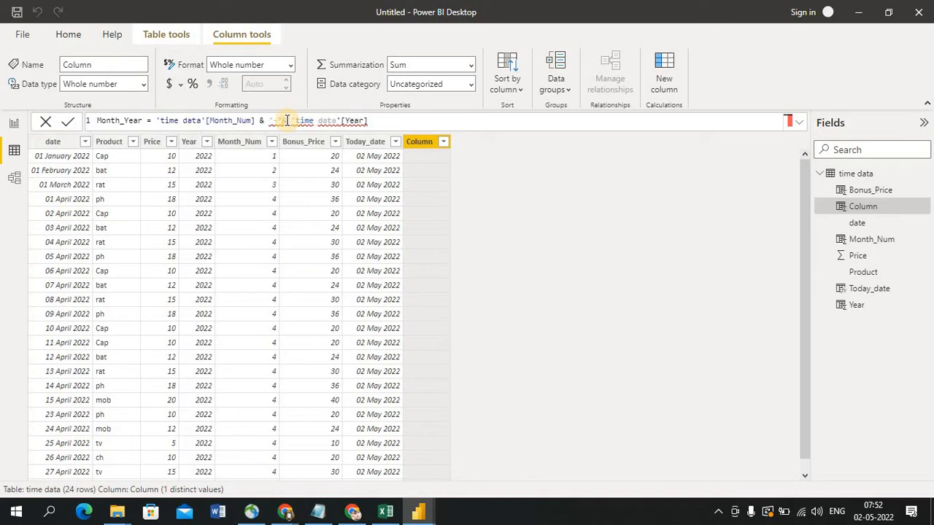
{"action": "key", "text": "BackSpace"}
{"action": "type", "text": "_"}
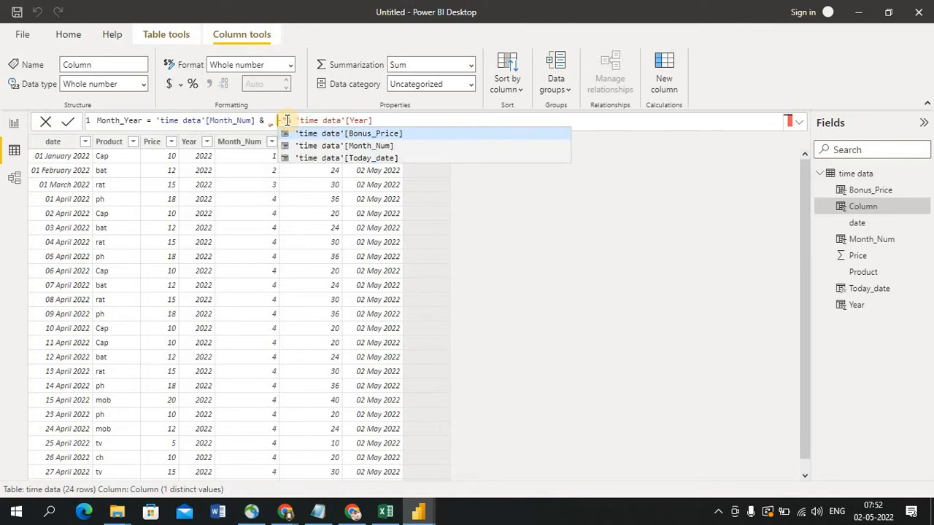
{"action": "key", "text": "BackSpace"}
{"action": "key", "text": "BackSpace"}
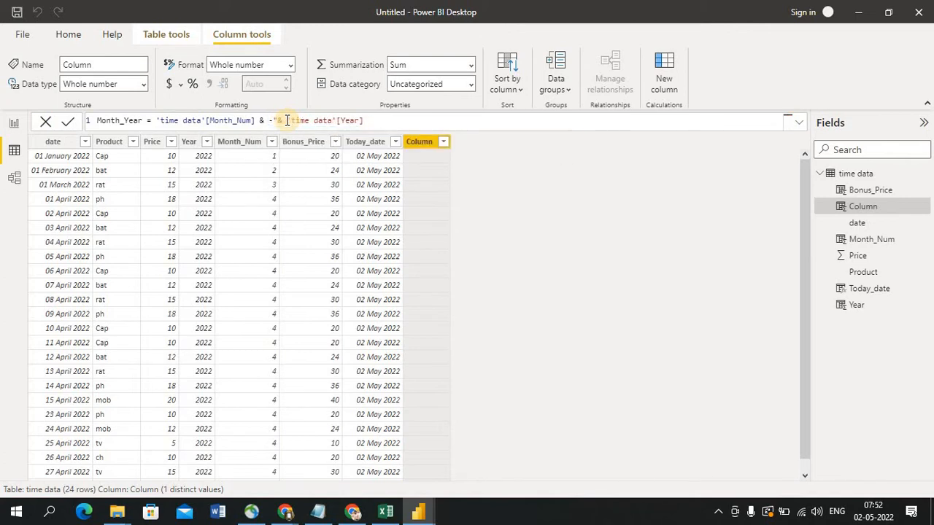
{"action": "type", "text": "\"-"}
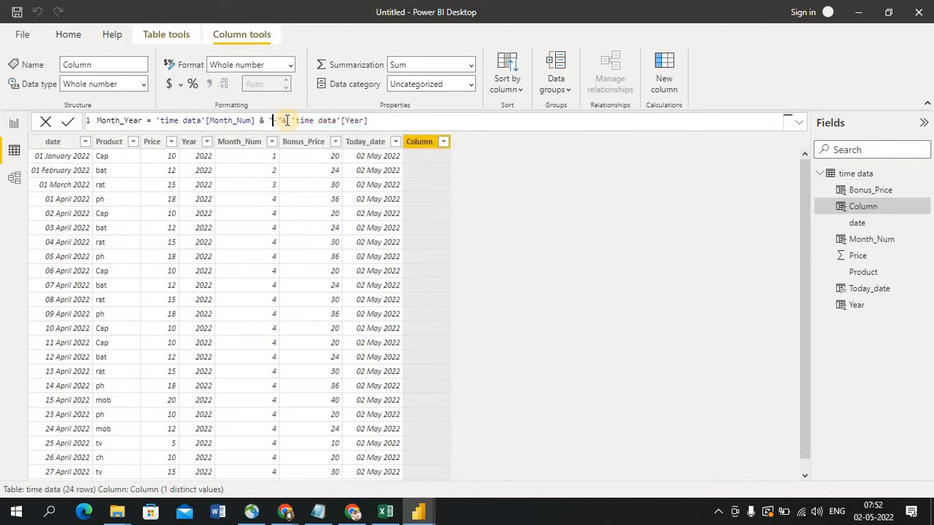
{"action": "left_click", "coordinate": [401, 124]}
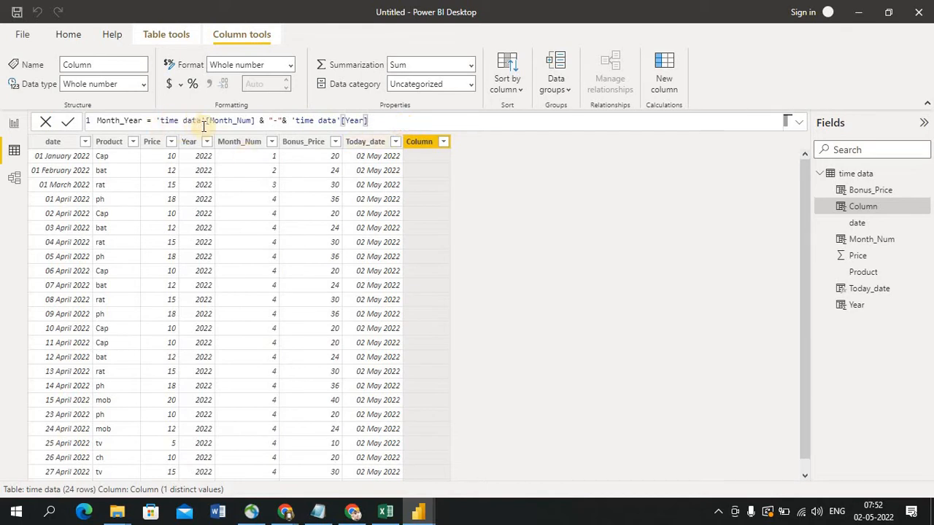
Check the Google Meet call and the Gmail inbox in Chrome, and return to the Untitled Power BI file
{"action": "left_click", "coordinate": [352, 513]}
{"action": "left_click", "coordinate": [352, 512]}
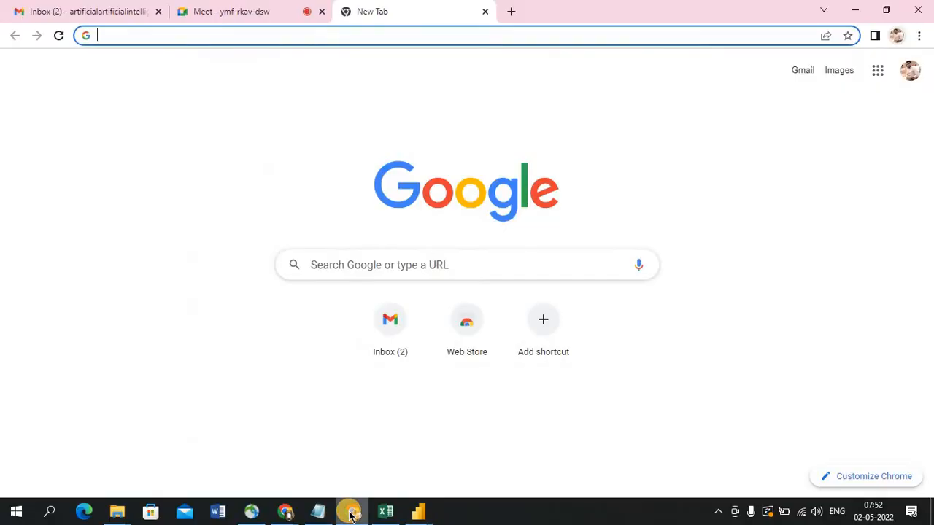
{"action": "left_click", "coordinate": [267, 18]}
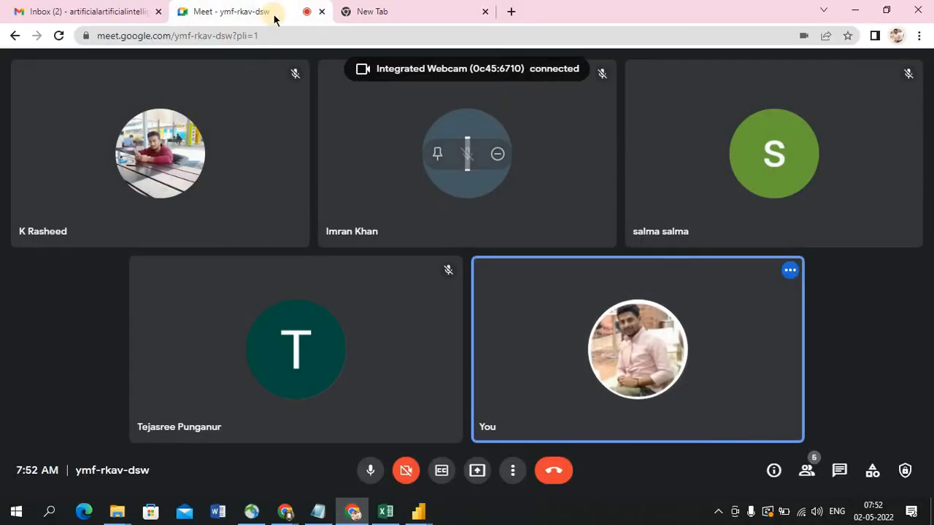
{"action": "left_click", "coordinate": [94, 14]}
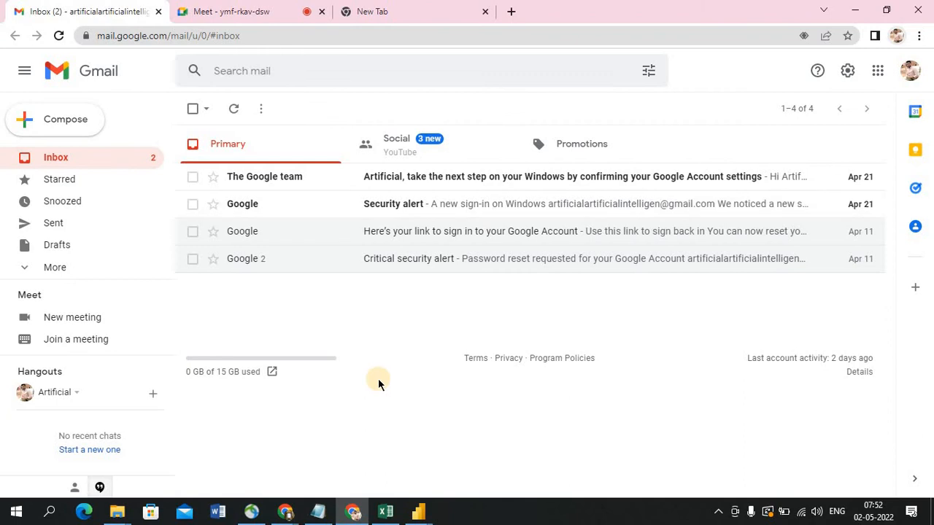
{"action": "left_click", "coordinate": [418, 512]}
{"action": "left_click", "coordinate": [491, 452]}
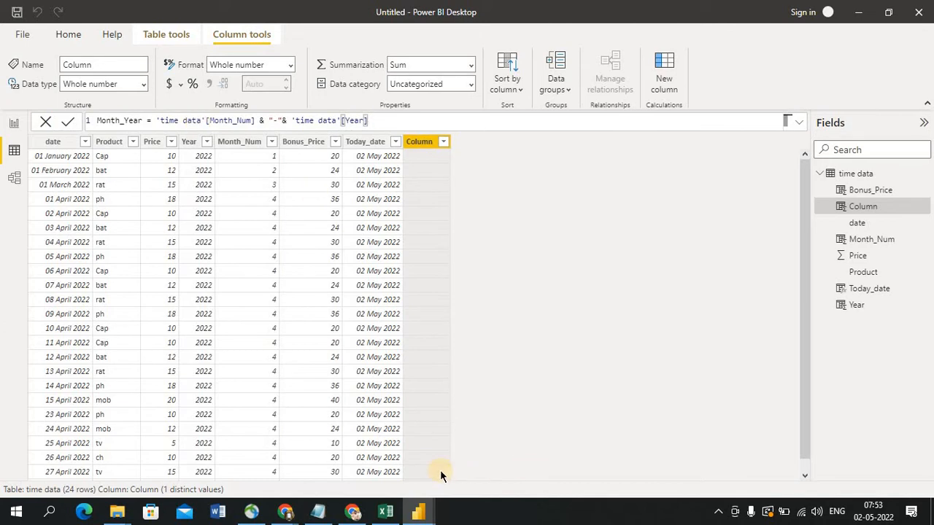
Switch to the Google Meet call in Chrome and share the entire screen with the participants
{"action": "left_click", "coordinate": [353, 513]}
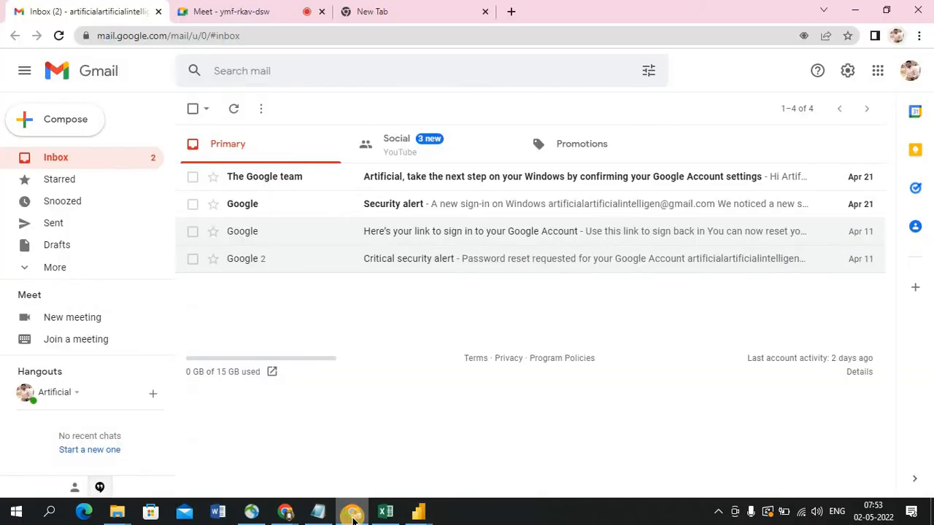
{"action": "left_click", "coordinate": [271, 9]}
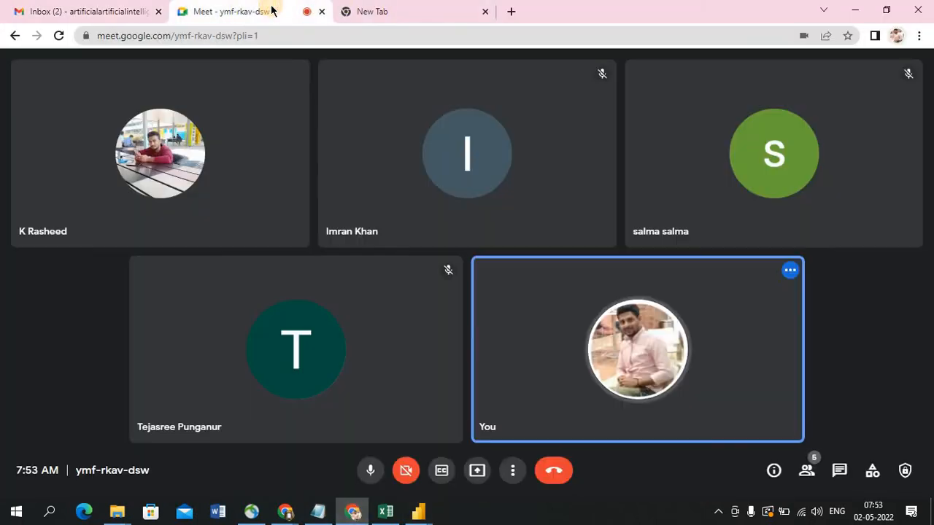
{"action": "left_click", "coordinate": [477, 470]}
{"action": "left_click", "coordinate": [534, 374]}
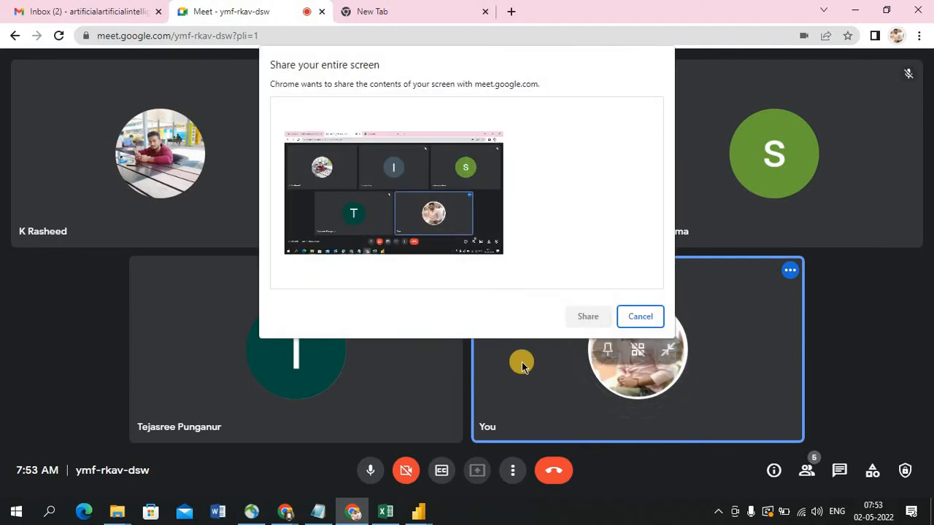
{"action": "left_click", "coordinate": [396, 179]}
{"action": "left_click", "coordinate": [574, 319]}
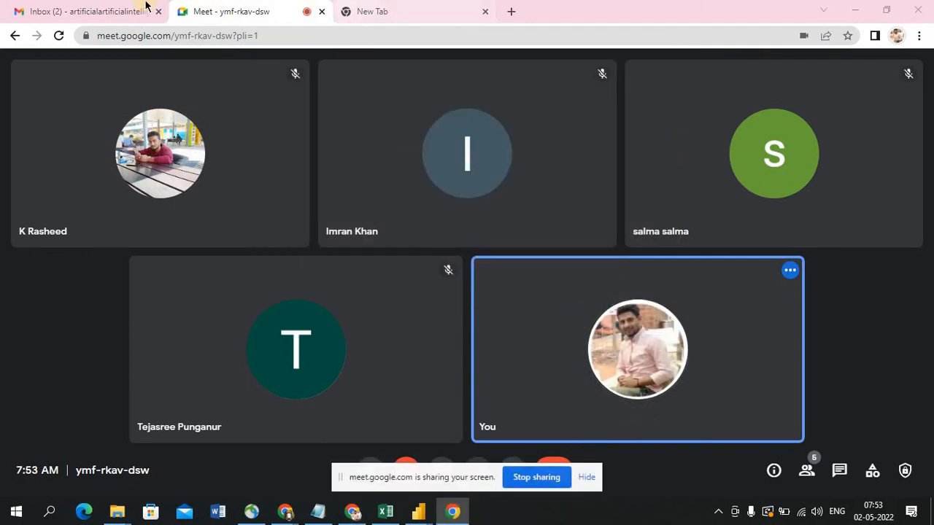
Return to the Untitled Power BI file and move the screen-sharing notification away from the data table
{"action": "left_click", "coordinate": [113, 11]}
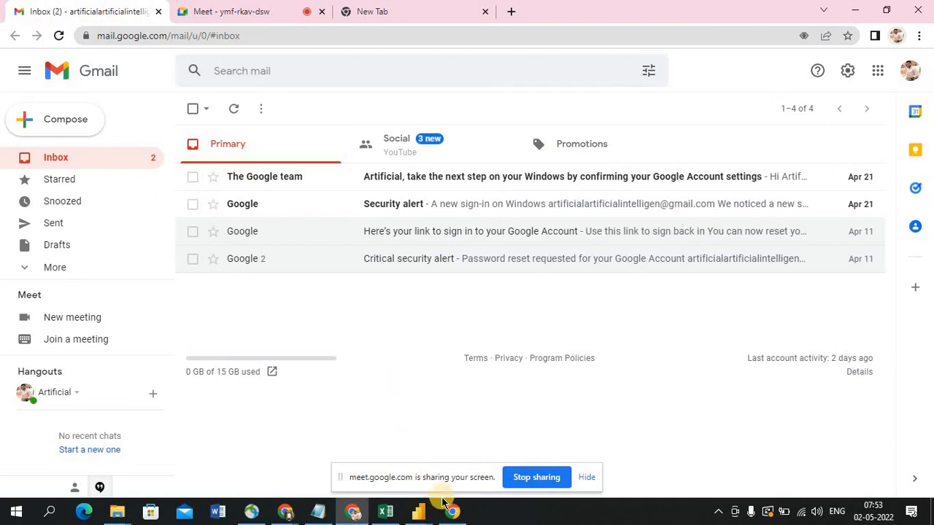
{"action": "mouse_move", "coordinate": [418, 512]}
{"action": "left_click", "coordinate": [454, 456]}
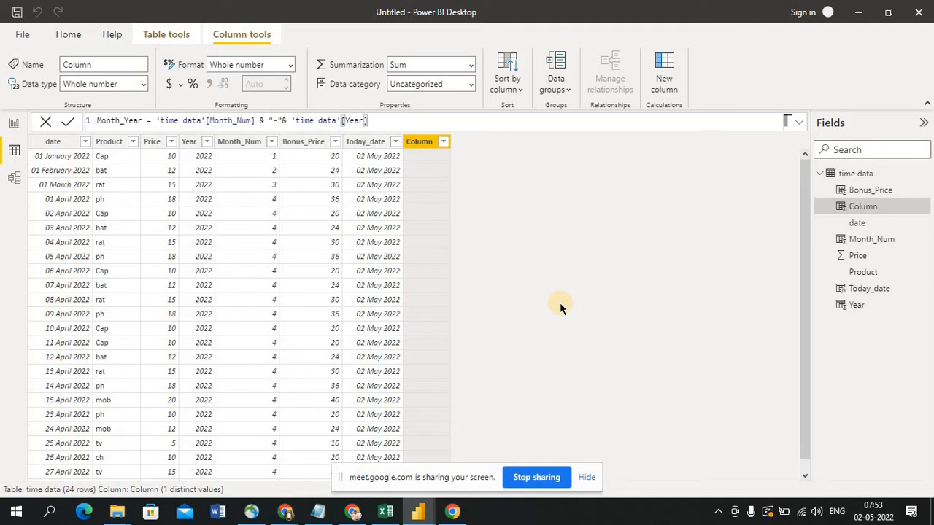
{"action": "left_click_drag", "start_coordinate": [447, 485], "coordinate": [606, 518]}
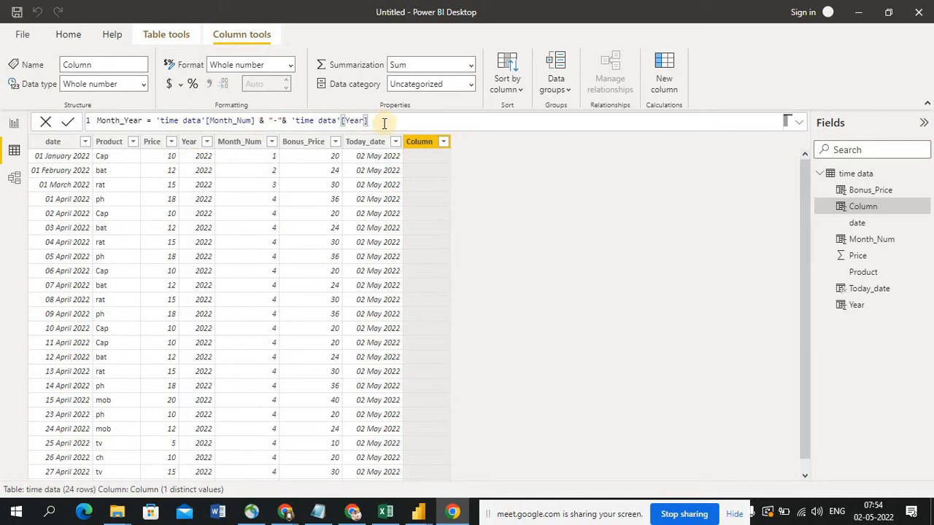
Clear the expression after the equals sign in the Month_Year column formula
{"action": "key", "text": "BackSpace"}
{"action": "key", "text": "BackSpace"}
{"action": "key", "text": "BackSpace"}
{"action": "key", "text": "BackSpace"}
{"action": "key", "text": "BackSpace"}
{"action": "key", "text": "BackSpace"}
{"action": "key", "text": "BackSpace"}
{"action": "key", "text": "BackSpace"}
{"action": "key", "text": "BackSpace"}
{"action": "key", "text": "BackSpace"}
{"action": "key", "text": "BackSpace"}
{"action": "key", "text": "BackSpace"}
{"action": "key", "text": "BackSpace"}
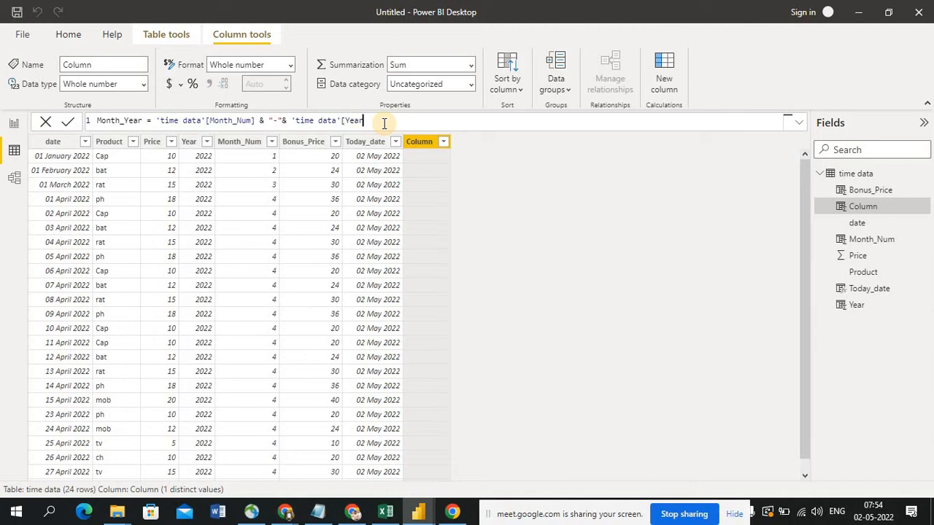
{"action": "key", "text": "BackSpace"}
{"action": "key", "text": "BackSpace"}
{"action": "key", "text": "BackSpace"}
{"action": "key", "text": "BackSpace"}
{"action": "key", "text": "BackSpace"}
{"action": "key", "text": "BackSpace"}
{"action": "key", "text": "BackSpace"}
{"action": "key", "text": "BackSpace"}
{"action": "key", "text": "BackSpace"}
{"action": "key", "text": "BackSpace"}
{"action": "key", "text": "BackSpace"}
{"action": "key", "text": "BackSpace"}
{"action": "key", "text": "BackSpace"}
{"action": "key", "text": "BackSpace"}
{"action": "key", "text": "BackSpace"}
{"action": "key", "text": "BackSpace"}
{"action": "key", "text": "BackSpace"}
{"action": "key", "text": "BackSpace"}
{"action": "key", "text": "BackSpace"}
{"action": "key", "text": "BackSpace"}
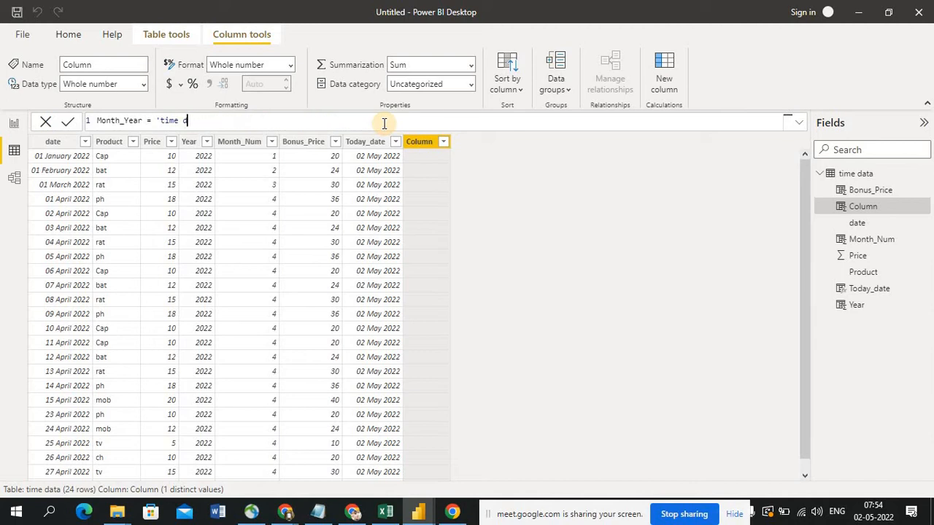
{"action": "key", "text": "BackSpace"}
{"action": "key", "text": "BackSpace"}
{"action": "key", "text": "BackSpace"}
{"action": "key", "text": "BackSpace"}
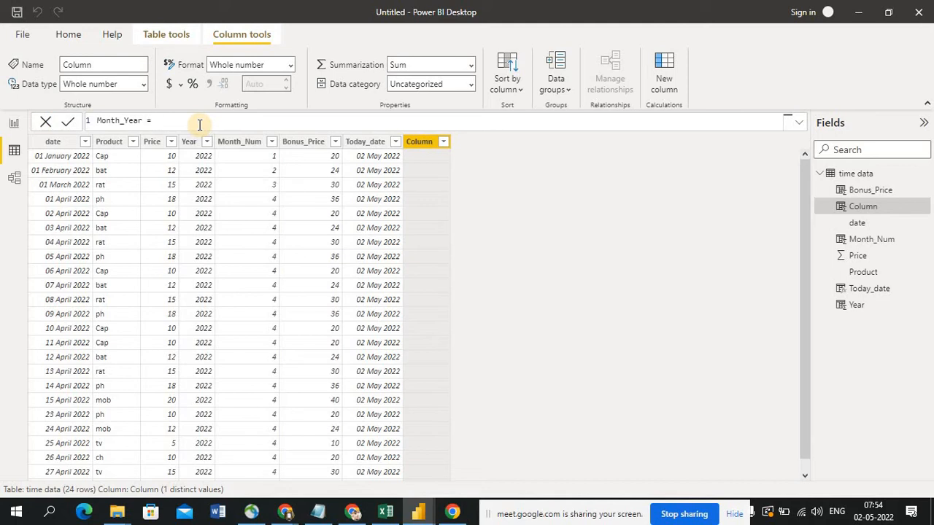
Define the new column as Month_Year = 'time data'[Month_Num] & "-" & 'time data'[Year] and commit the formula
{"action": "type", "text": "mont"}
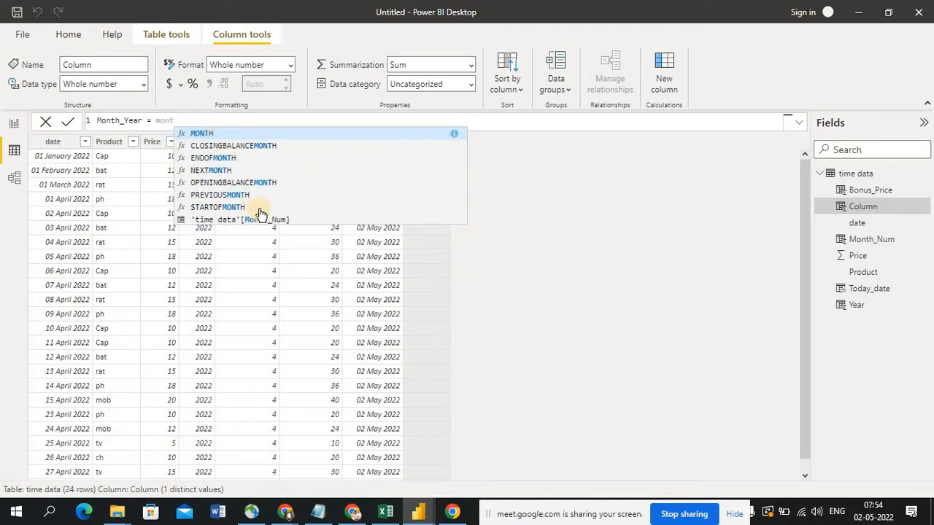
{"action": "left_click", "coordinate": [242, 221]}
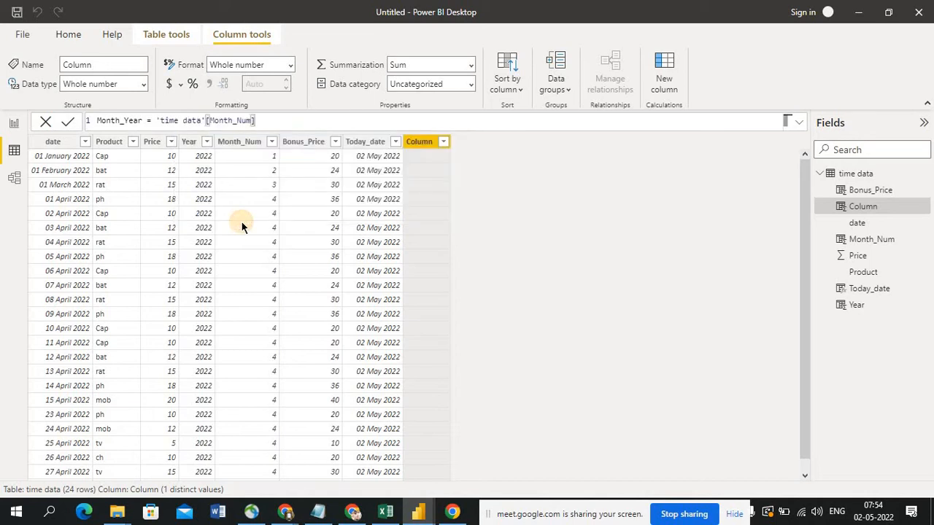
{"action": "type", "text": "& \""}
{"action": "type", "text": "-\""}
{"action": "type", "text": "& yea"}
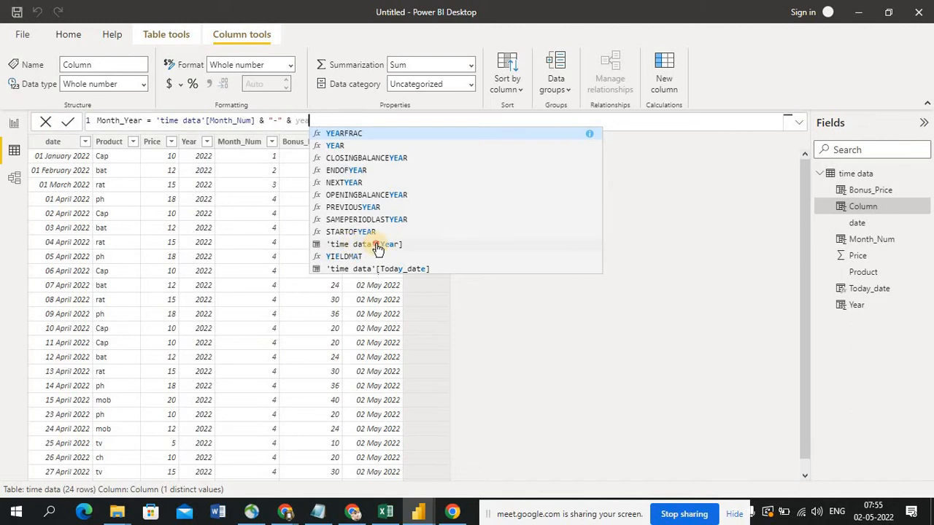
{"action": "left_click", "coordinate": [376, 243]}
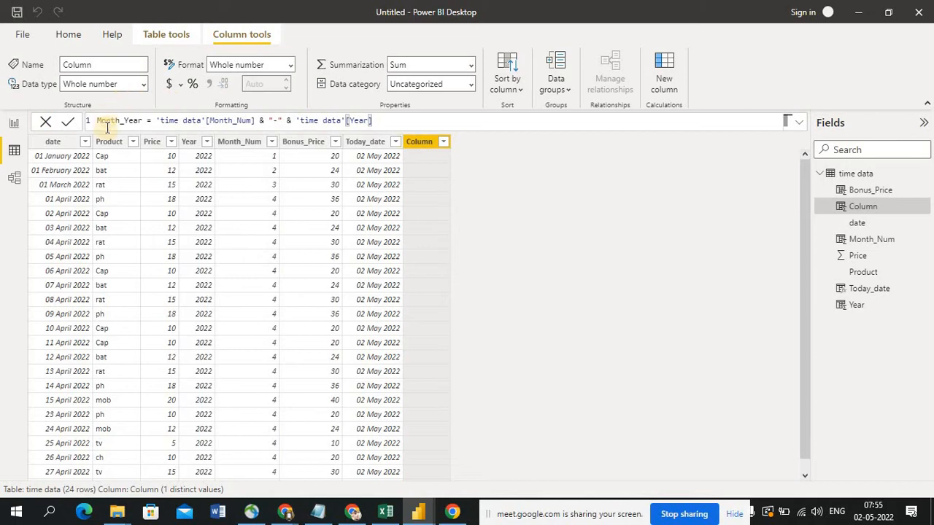
{"action": "left_click", "coordinate": [67, 126]}
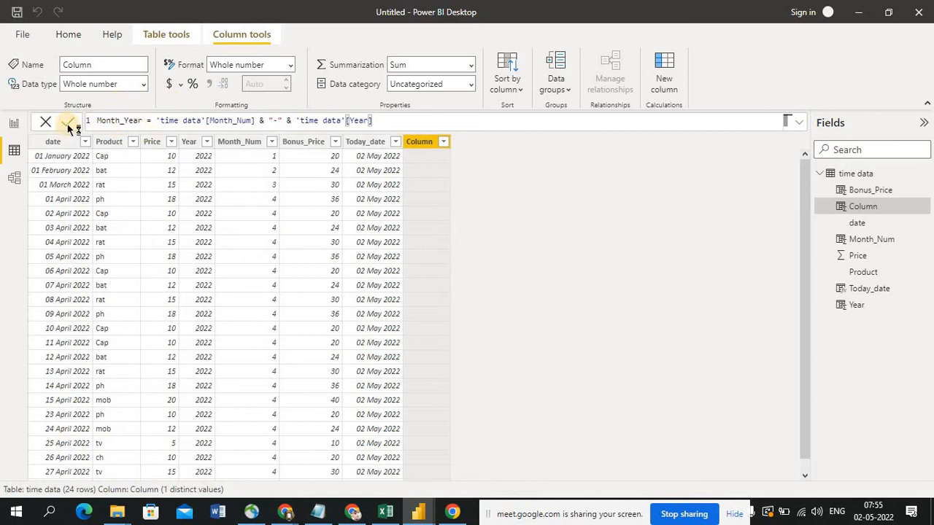
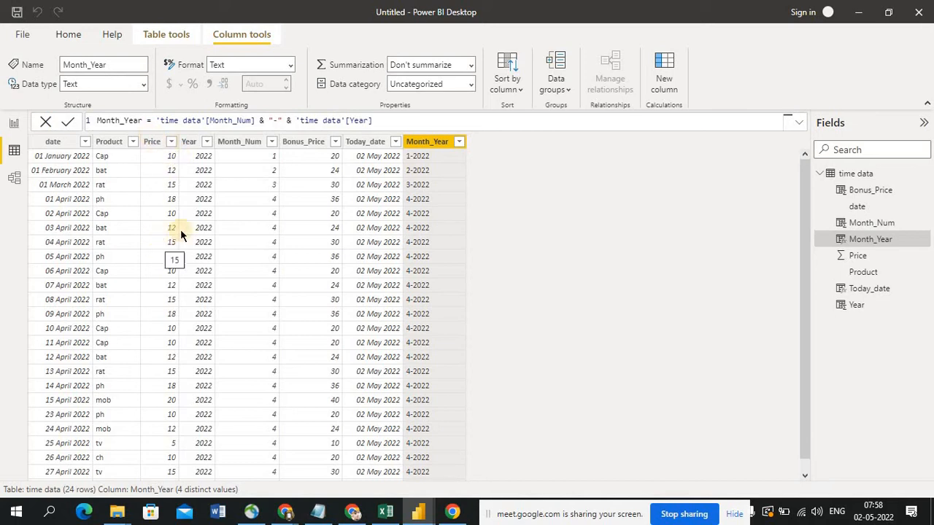
Create a measure in the time data table as Total score = sum('time data'[Price])
{"action": "right_click", "coordinate": [866, 180]}
{"action": "left_click", "coordinate": [848, 183]}
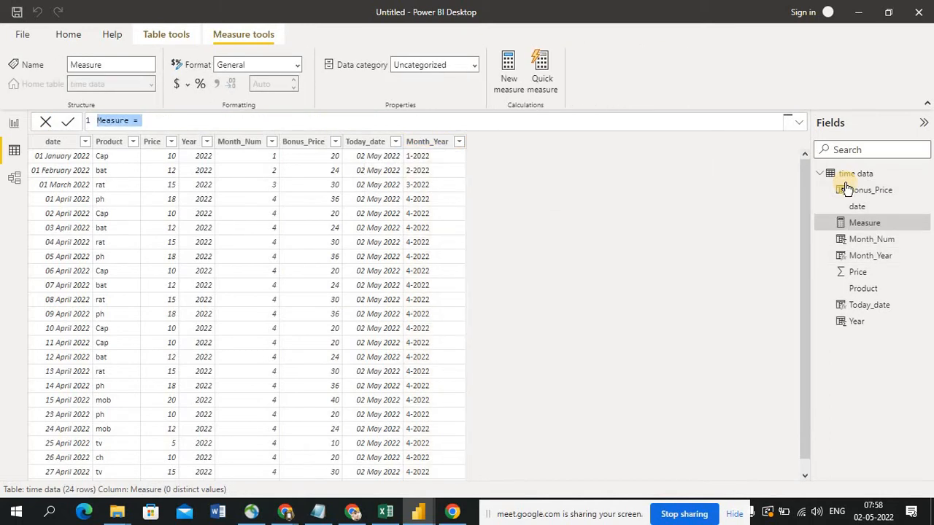
{"action": "type", "text": "Tota"}
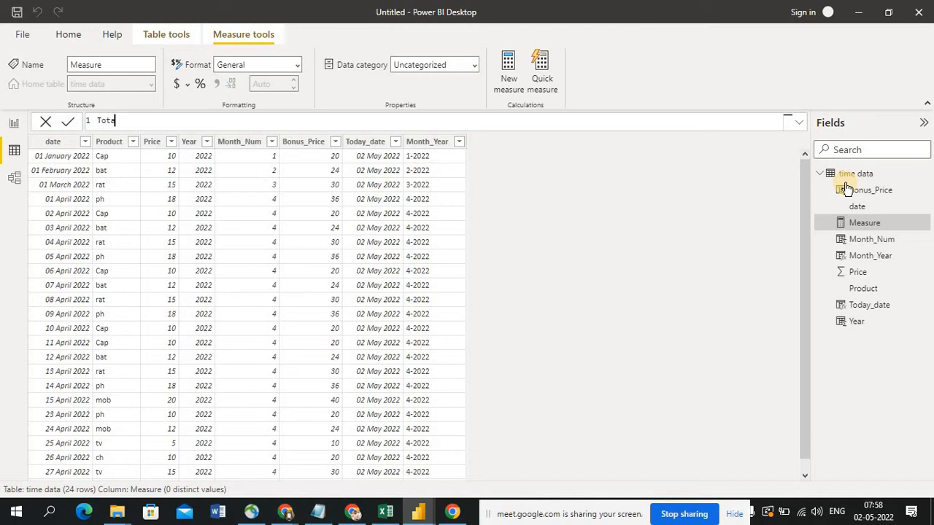
{"action": "type", "text": "l score = sum("}
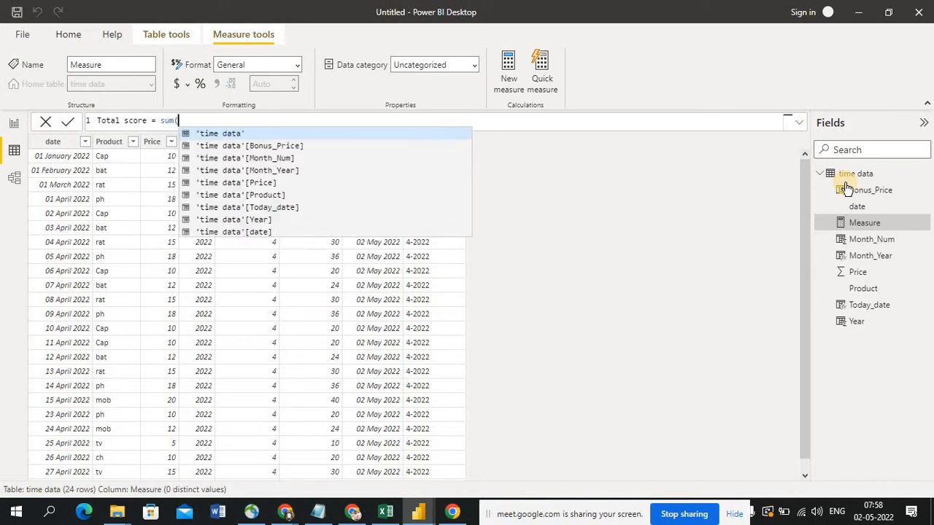
{"action": "type", "text": "pri"}
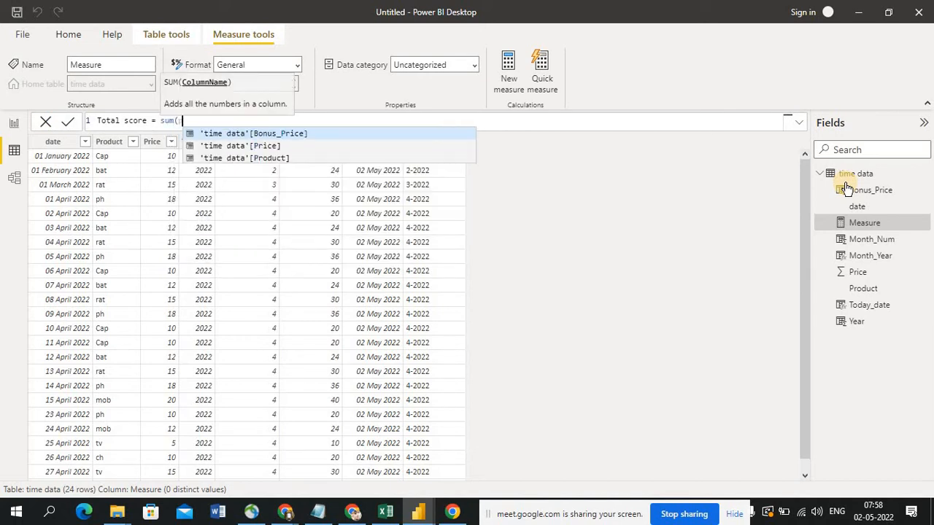
{"action": "left_click", "coordinate": [270, 146]}
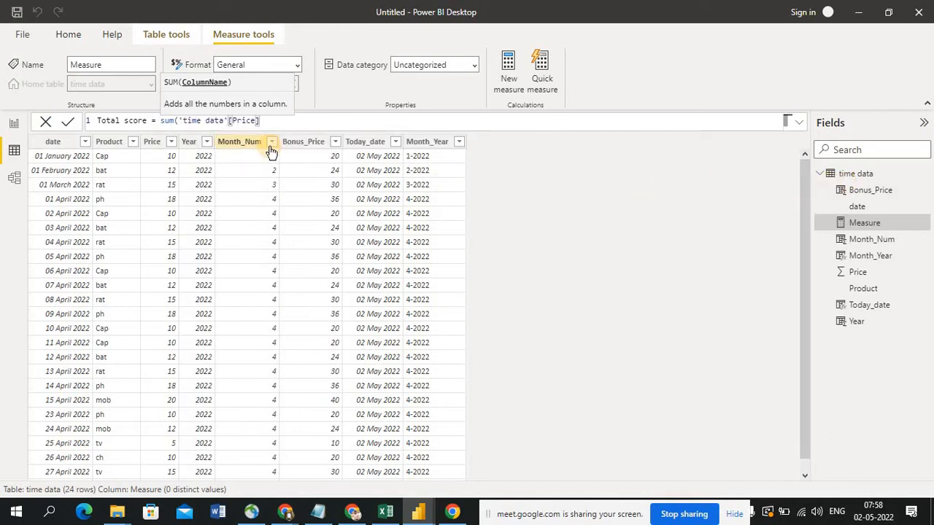
{"action": "type", "text": ")"}
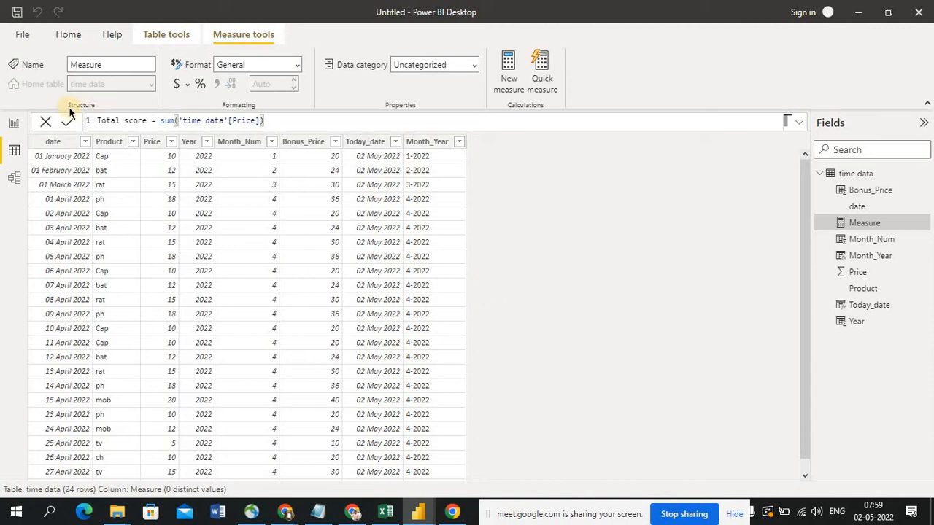
{"action": "left_click", "coordinate": [71, 125]}
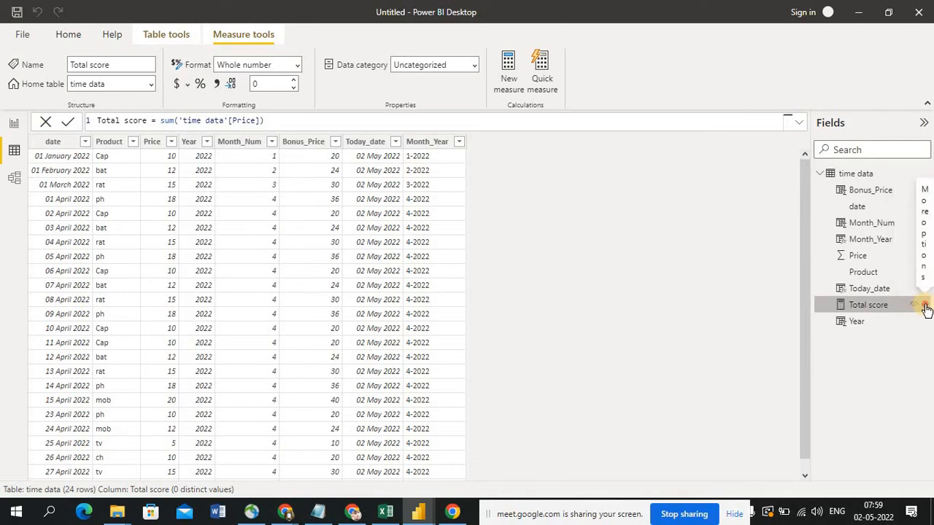
Delete the Total score measure from the model
{"action": "left_click", "coordinate": [925, 308]}
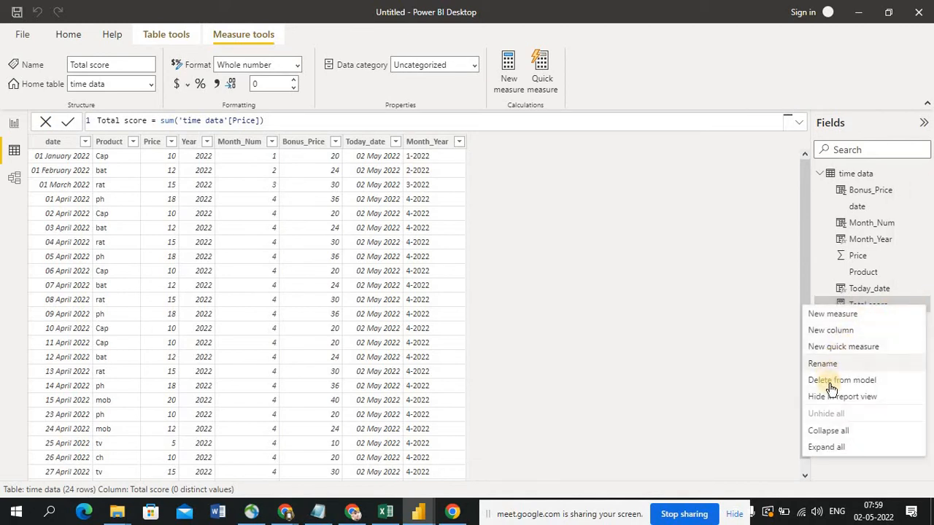
{"action": "left_click", "coordinate": [739, 350]}
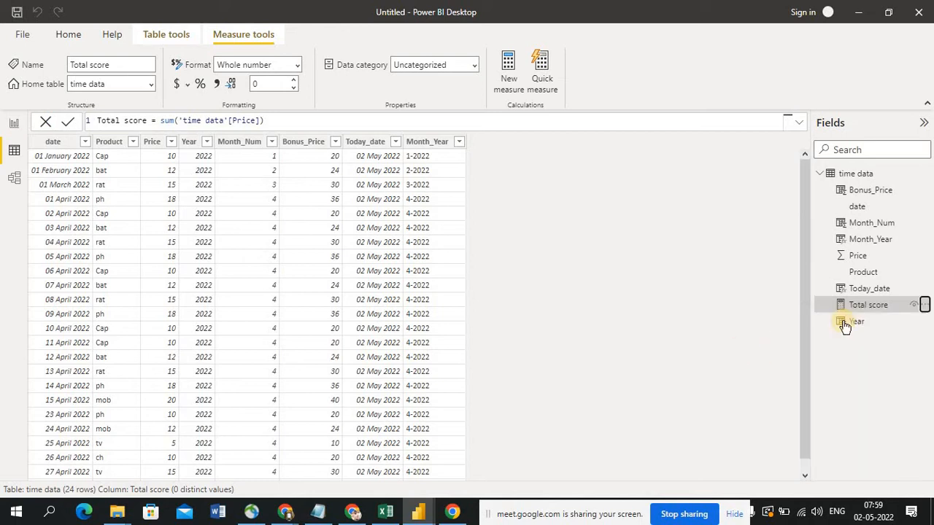
{"action": "left_click", "coordinate": [924, 303]}
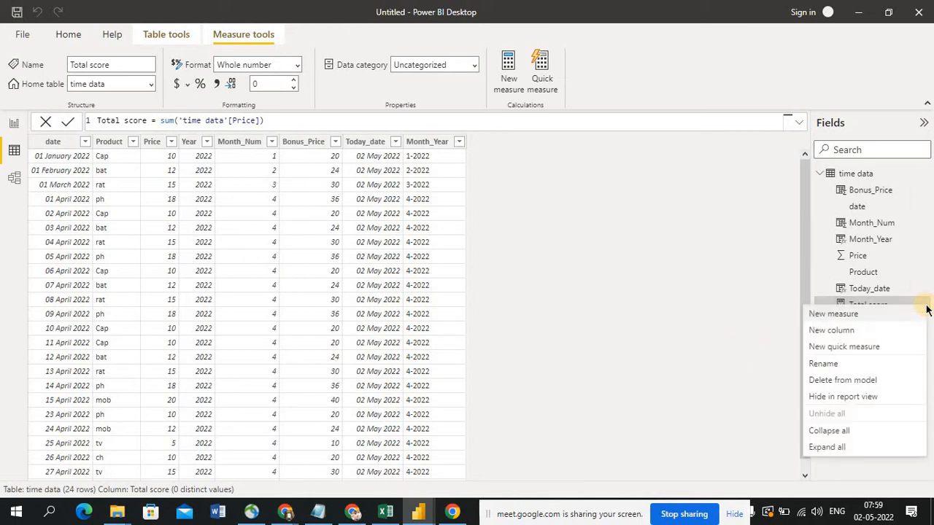
{"action": "left_click", "coordinate": [836, 384]}
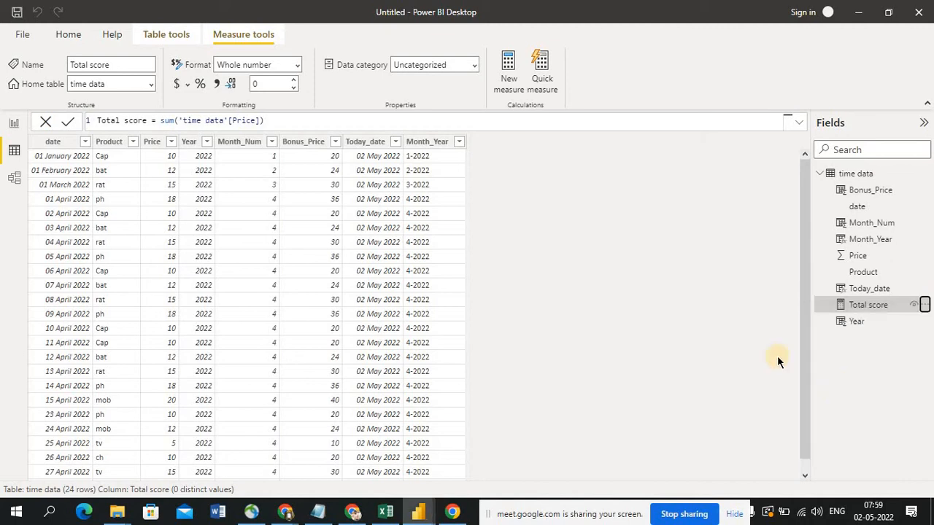
{"action": "left_click", "coordinate": [552, 284]}
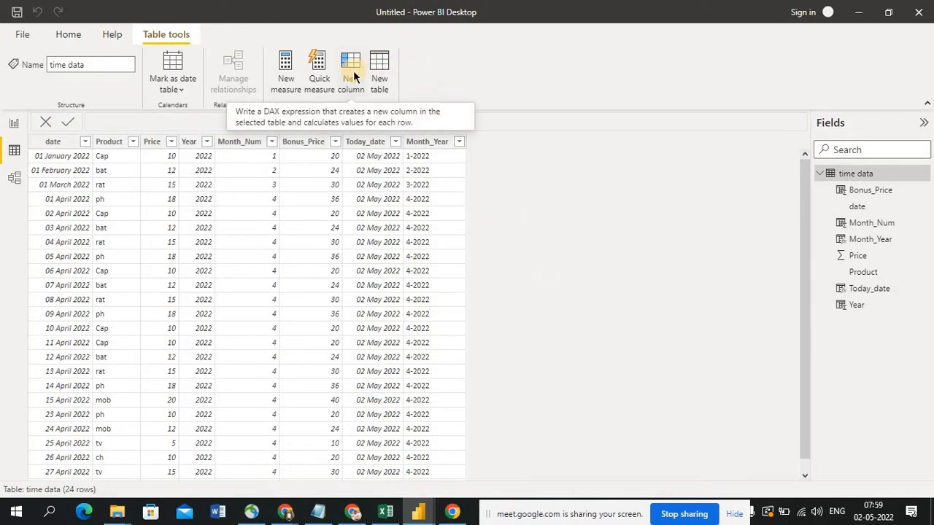
Add a calculated column to the time data table as Total_Price = SUM('time data'[Price])
{"action": "right_click", "coordinate": [861, 179]}
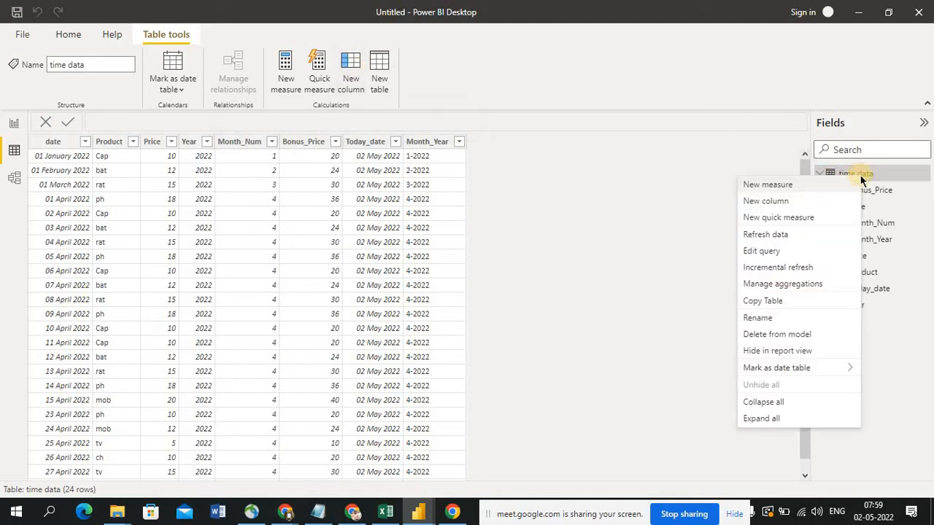
{"action": "left_click", "coordinate": [799, 203]}
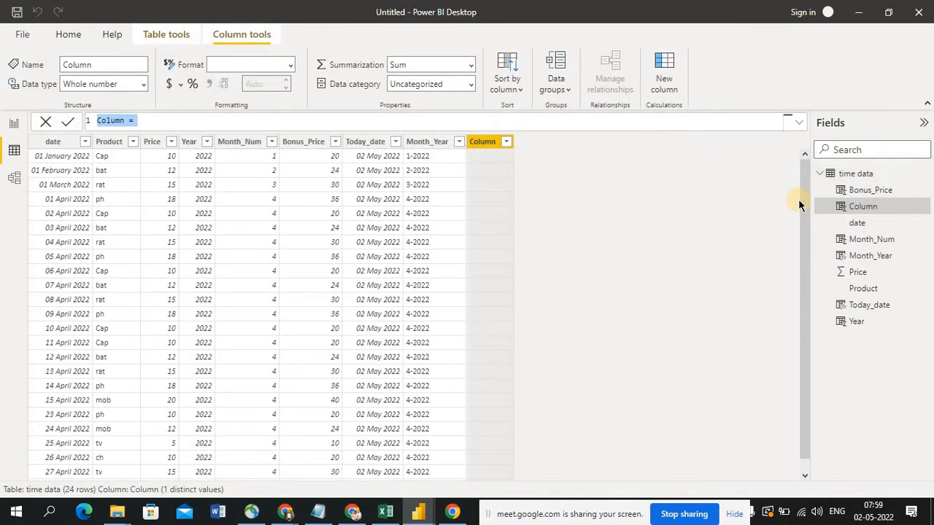
{"action": "type", "text": "Total"}
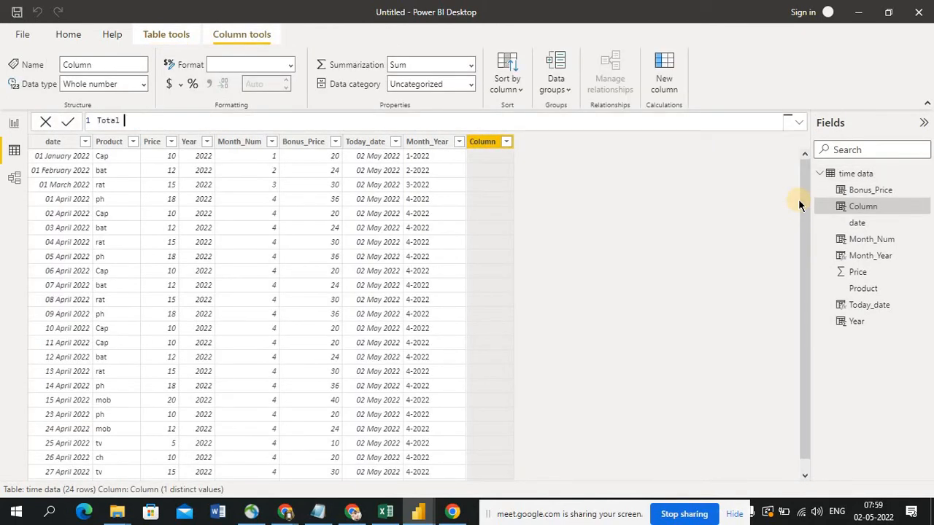
{"action": "key", "text": "BackSpace"}
{"action": "type", "text": "_Price ="}
{"action": "type", "text": "su"}
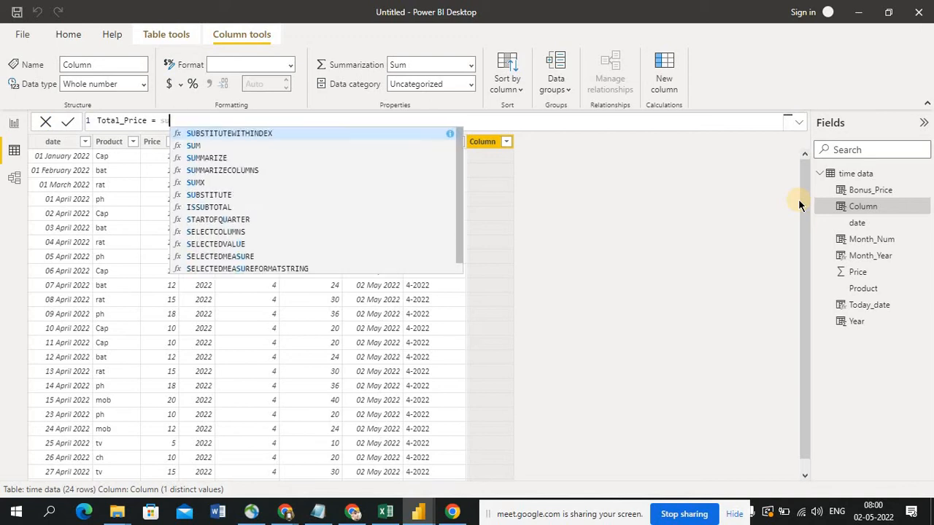
{"action": "type", "text": "m"}
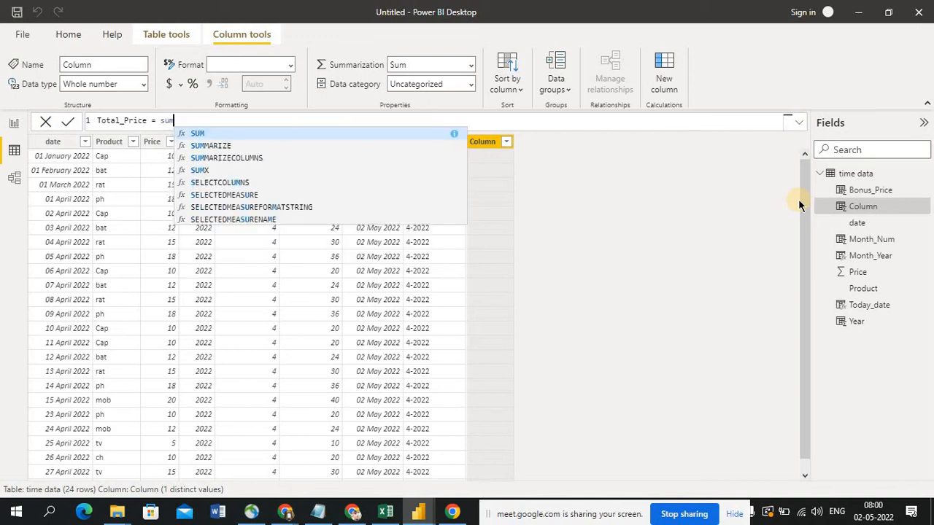
{"action": "left_click", "coordinate": [280, 135]}
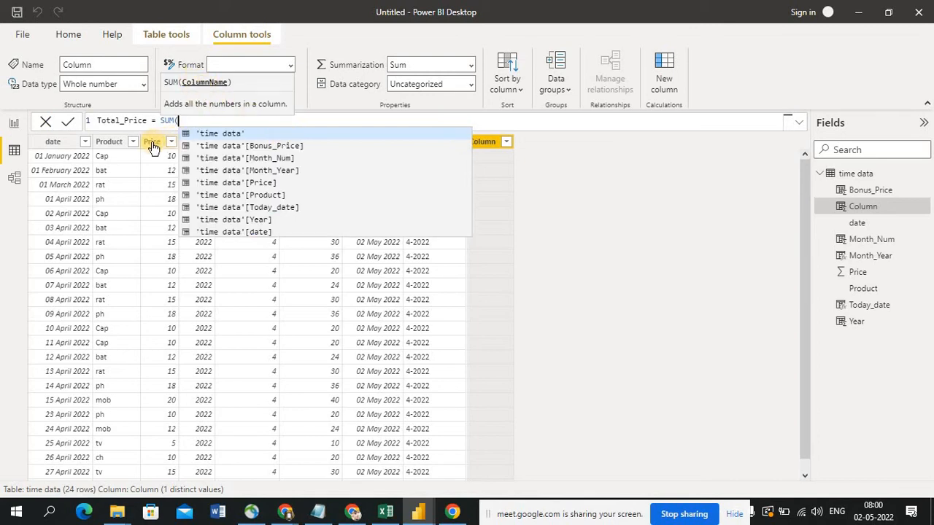
{"action": "type", "text": "pric"}
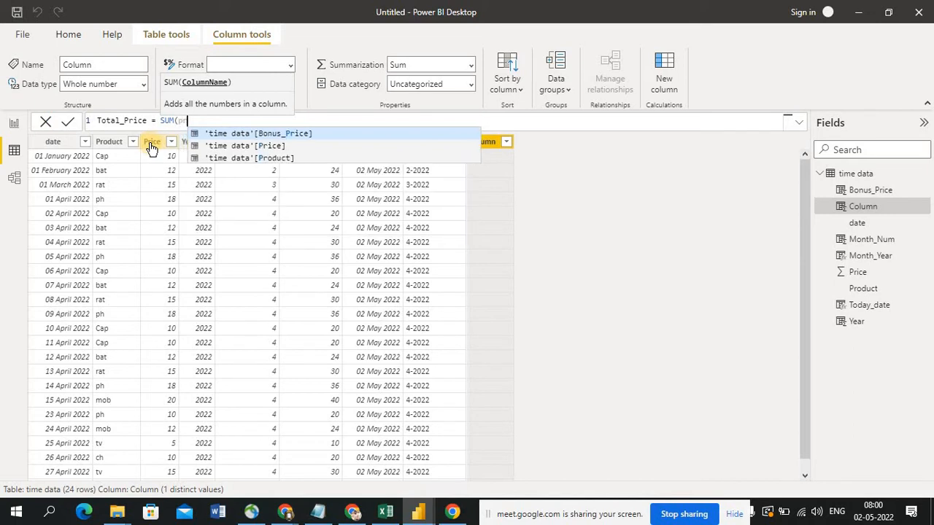
{"action": "left_click", "coordinate": [255, 147]}
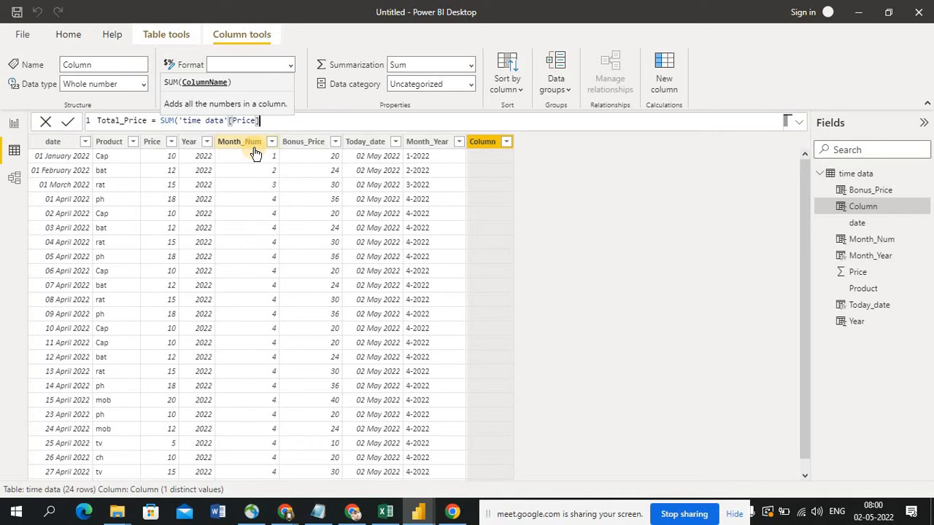
{"action": "type", "text": ")"}
{"action": "left_click", "coordinate": [69, 125]}
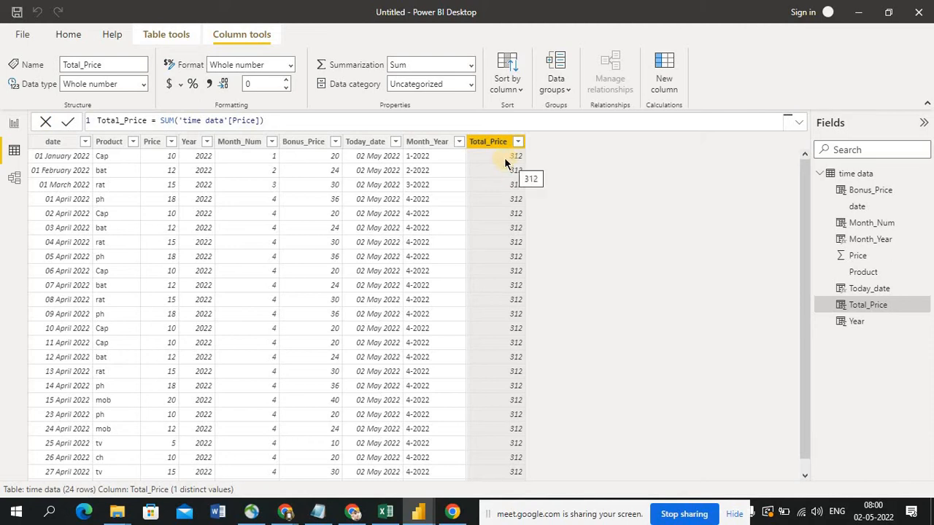
Open Calculator and compute 360 ÷ 600 × 100 as an example percentage
{"action": "left_click", "coordinate": [52, 514]}
{"action": "type", "text": "cal"}
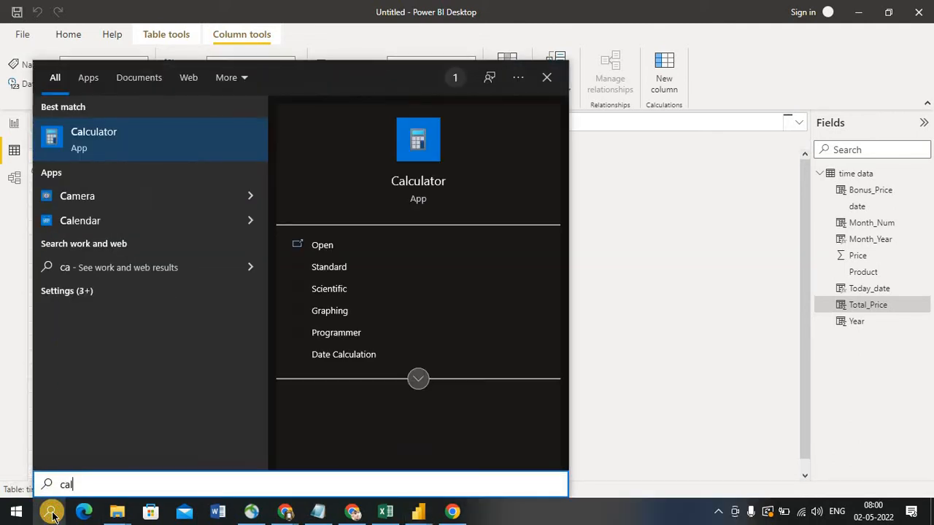
{"action": "left_click", "coordinate": [110, 132]}
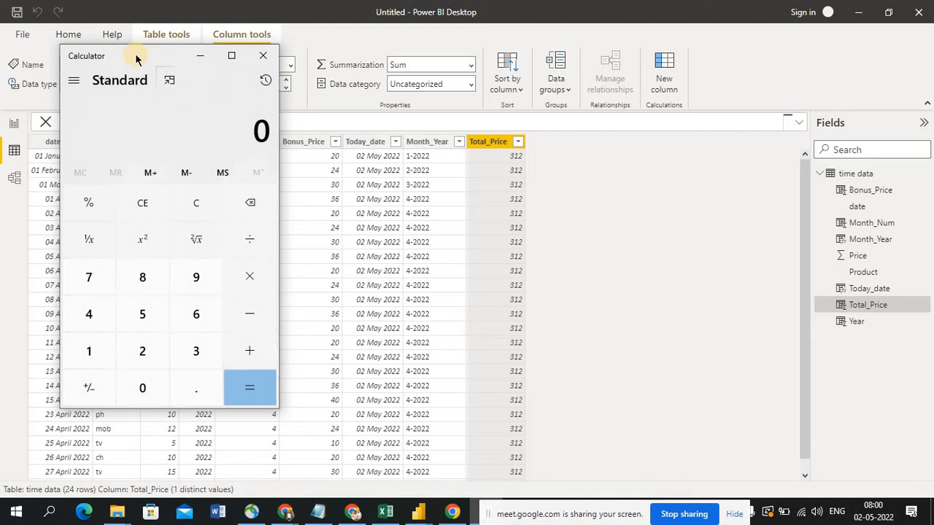
{"action": "type", "text": "360"}
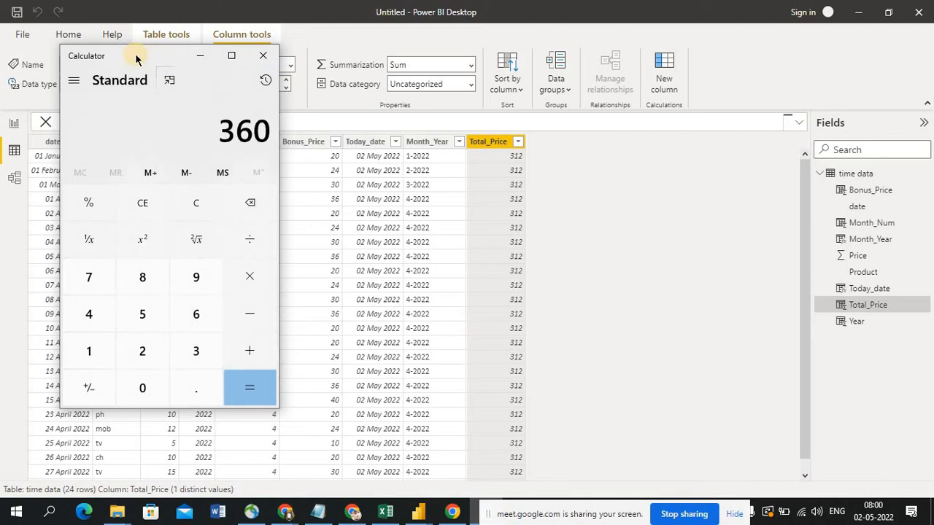
{"action": "key", "text": "slash"}
{"action": "type", "text": "600"}
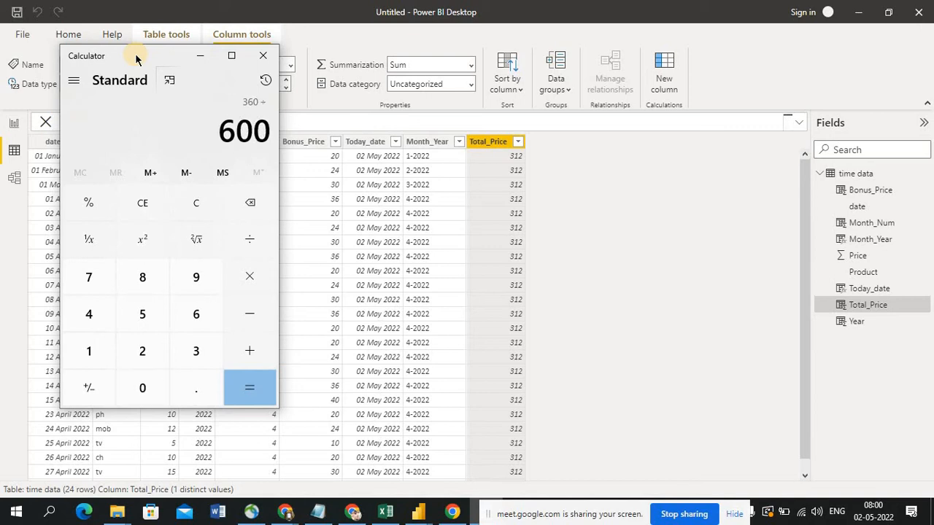
{"action": "key", "text": "asterisk"}
{"action": "type", "text": "100"}
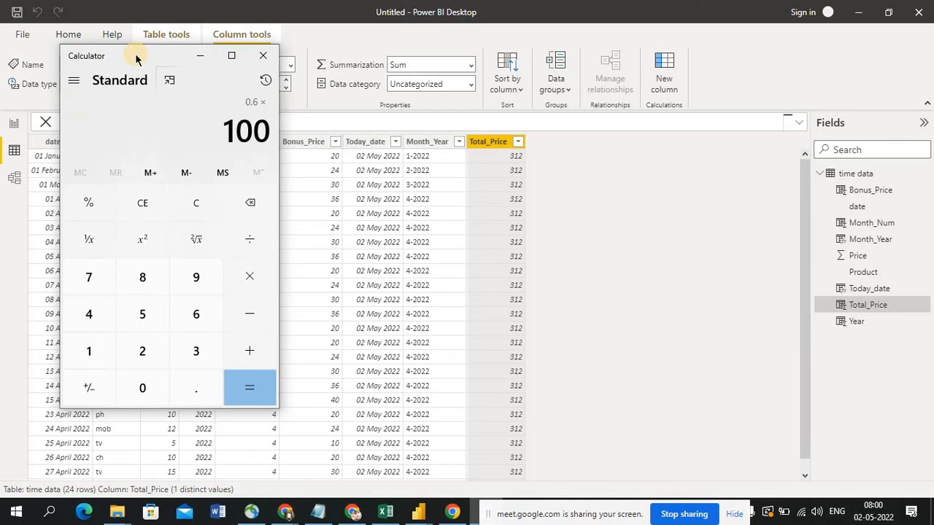
{"action": "key", "text": "Return"}
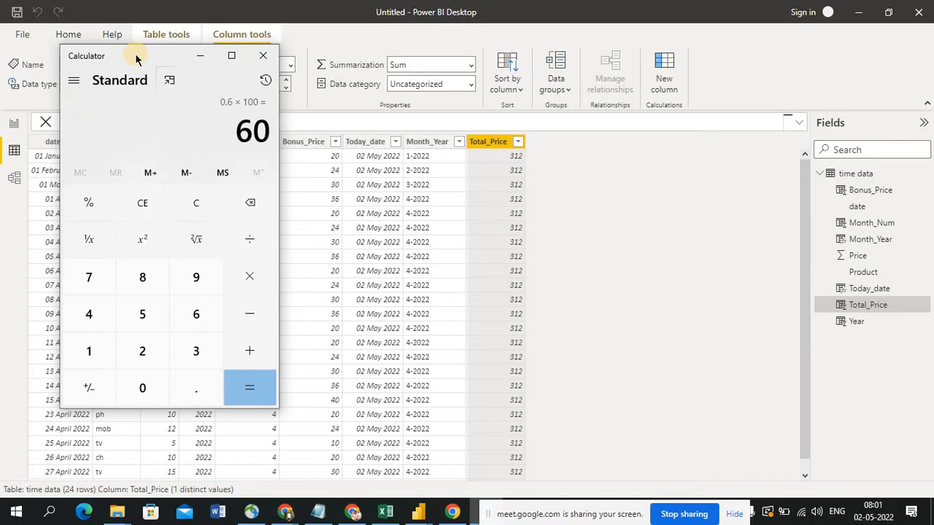
Move the Calculator window beside the Total_Price column and clear the calculation
{"action": "left_click_drag", "start_coordinate": [136, 60], "coordinate": [493, 150]}
{"action": "left_click_drag", "start_coordinate": [603, 162], "coordinate": [616, 151]}
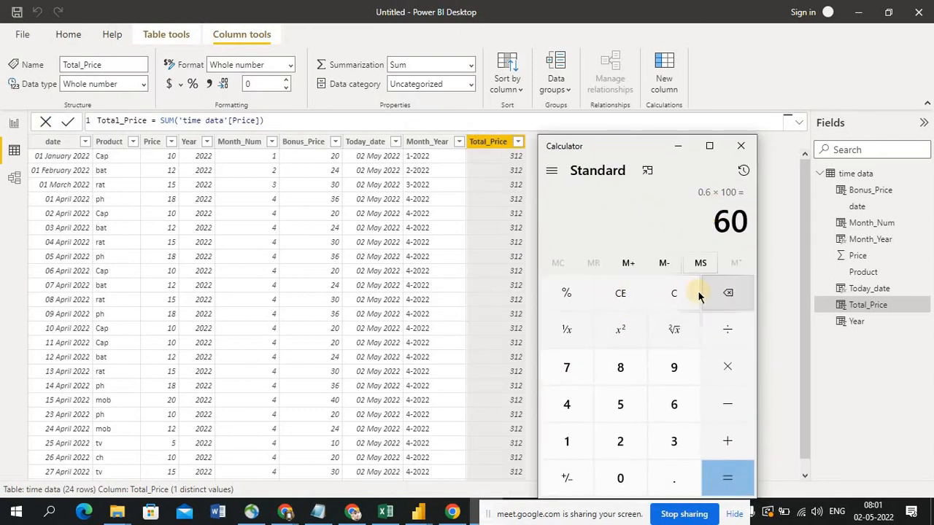
{"action": "left_click", "coordinate": [674, 293]}
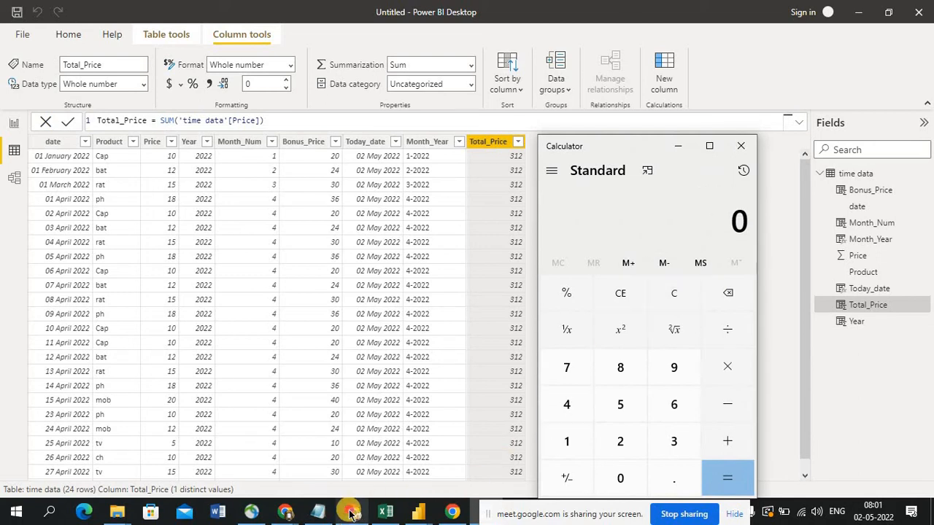
Switch to the Google Meet call, admit the waiting participant, and return to the Untitled Power BI Desktop file
{"action": "left_click", "coordinate": [349, 514]}
{"action": "left_click", "coordinate": [246, 8]}
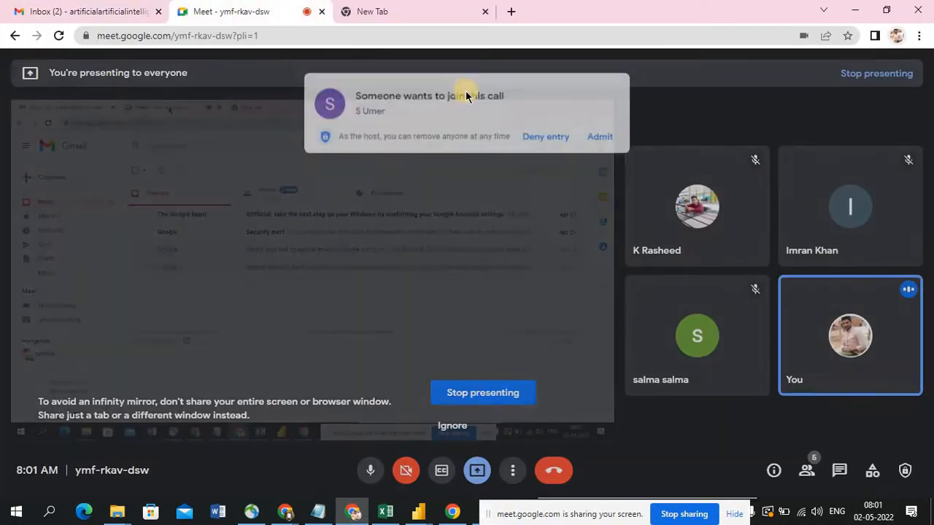
{"action": "left_click", "coordinate": [600, 133]}
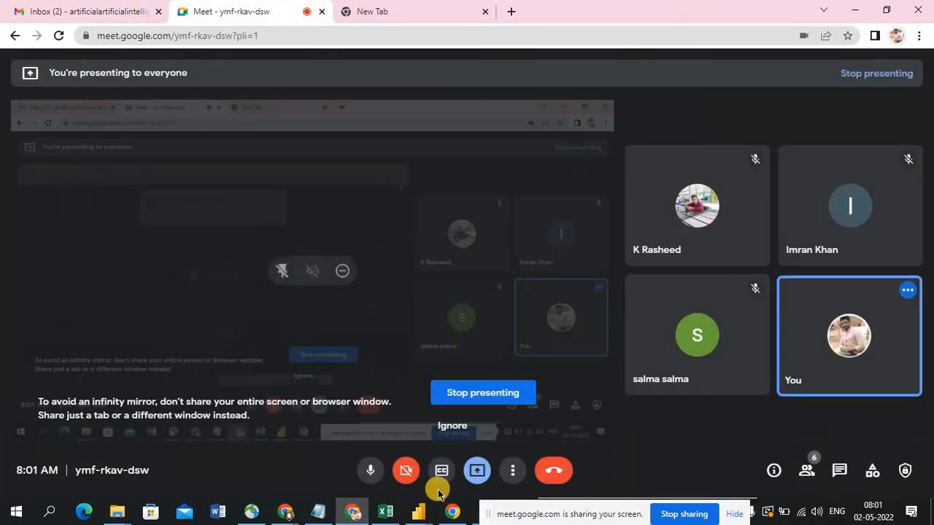
{"action": "left_click", "coordinate": [424, 513]}
{"action": "left_click", "coordinate": [508, 452]}
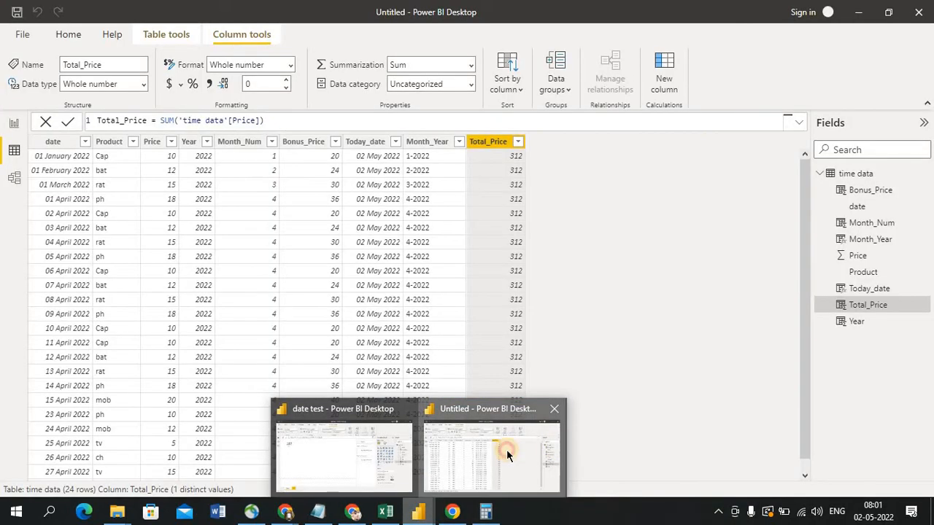
In Calculator, compute the first row's share of the total price as 10 ÷ 312 × 100
{"action": "left_click", "coordinate": [485, 511]}
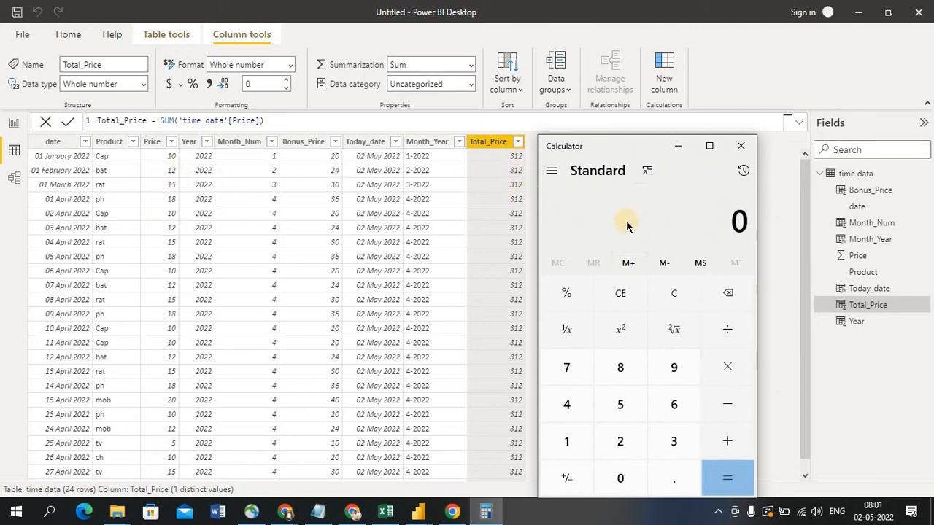
{"action": "type", "text": "10"}
{"action": "key", "text": "slash"}
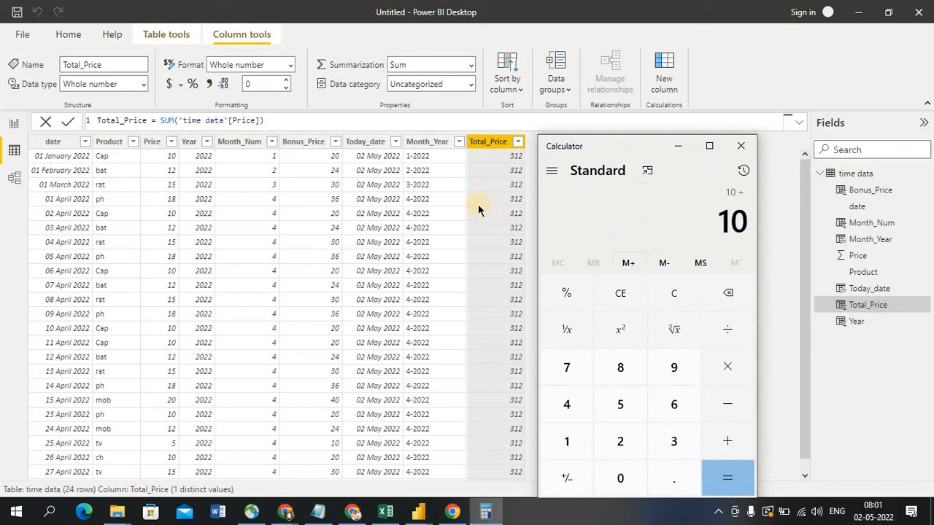
{"action": "type", "text": "312"}
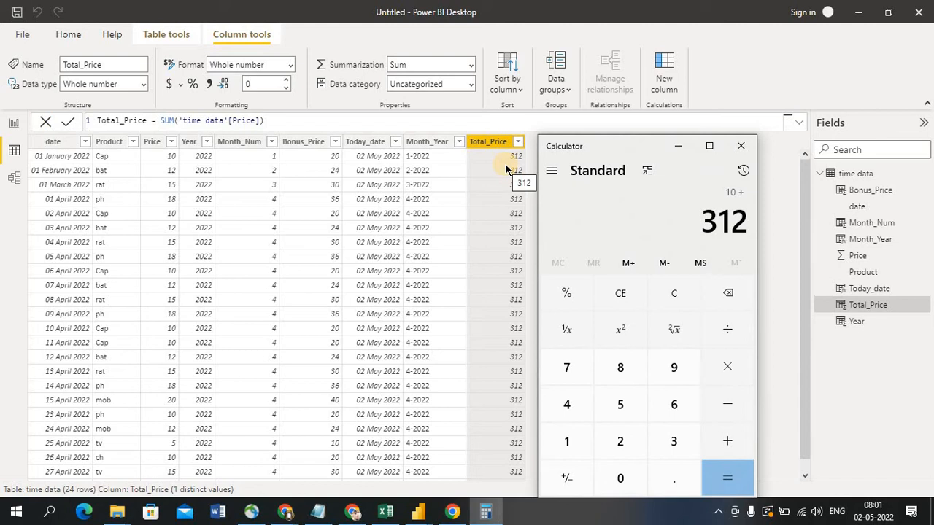
{"action": "key", "text": "Return"}
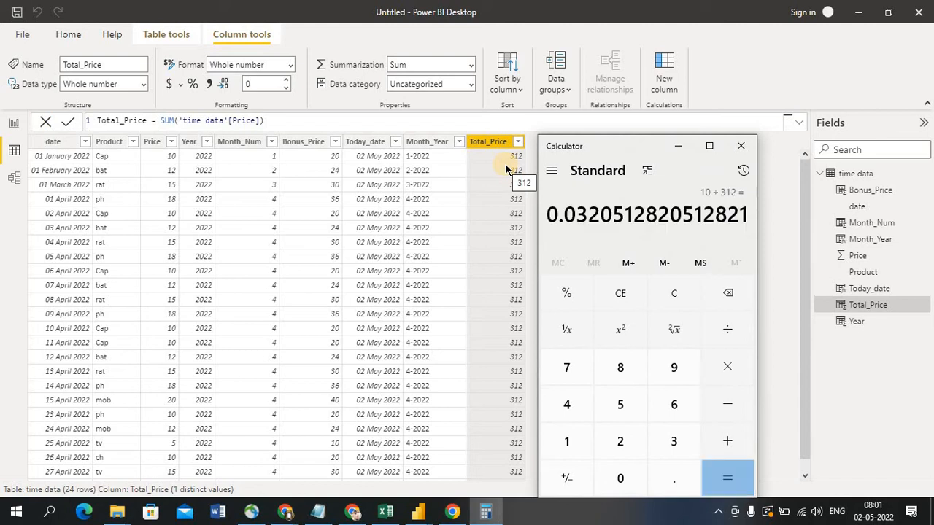
{"action": "key", "text": "asterisk"}
{"action": "type", "text": "100"}
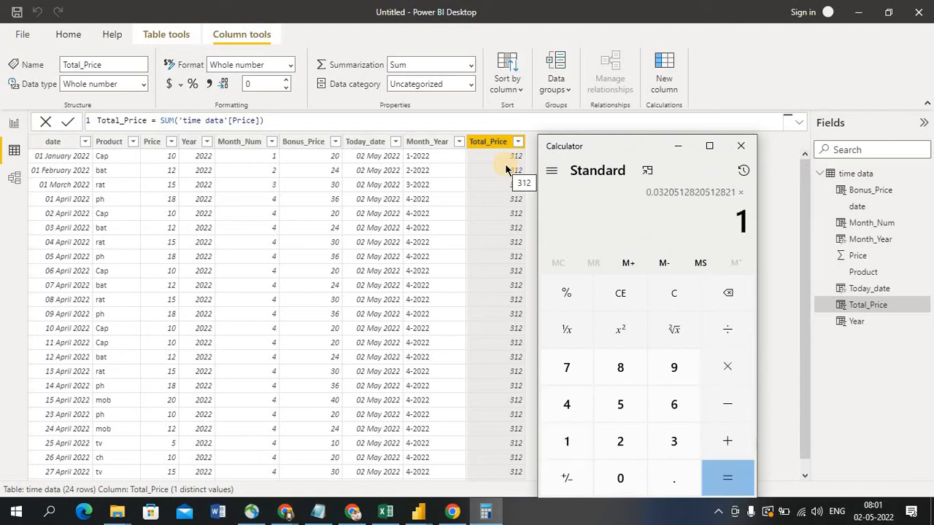
{"action": "key", "text": "Return"}
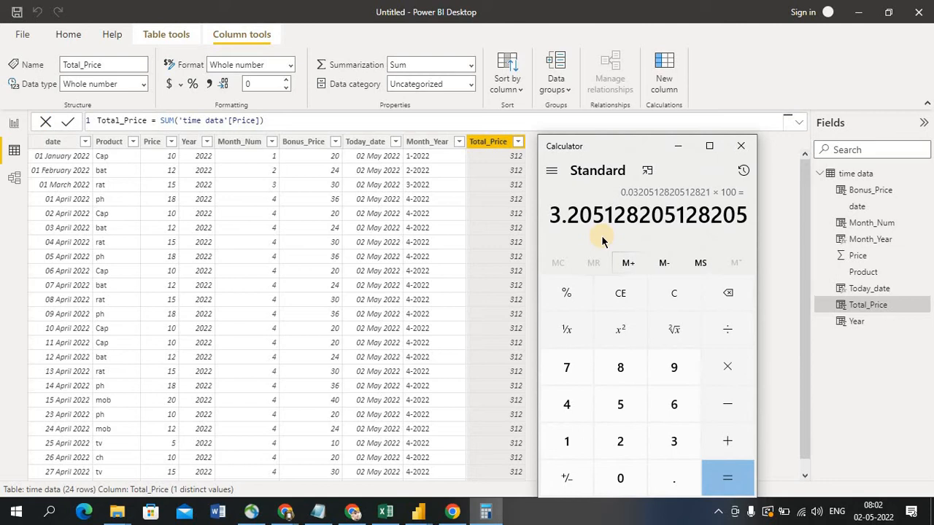
Clear Calculator, compute 420 ÷ 600 × 100, and minimize it to return to the time data table
{"action": "left_click", "coordinate": [670, 295]}
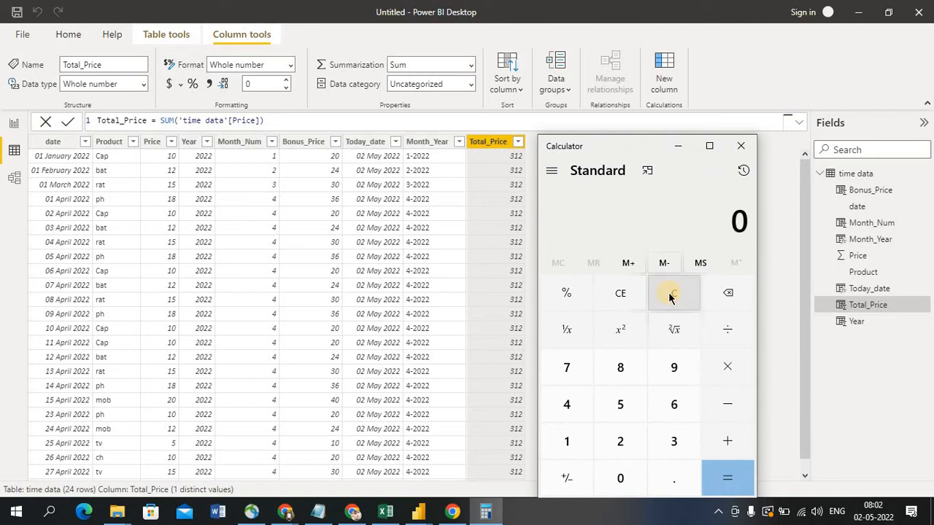
{"action": "type", "text": "420"}
{"action": "key", "text": "slash"}
{"action": "type", "text": "600"}
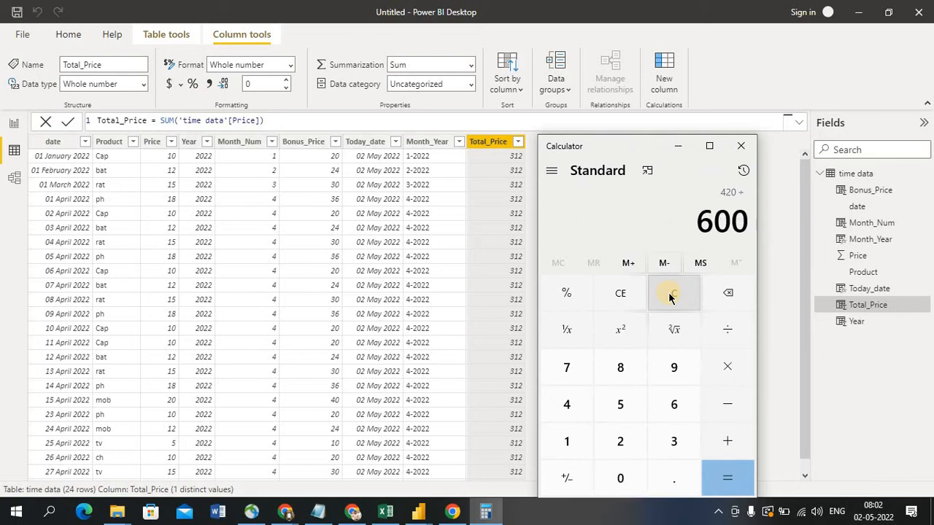
{"action": "key", "text": "Return"}
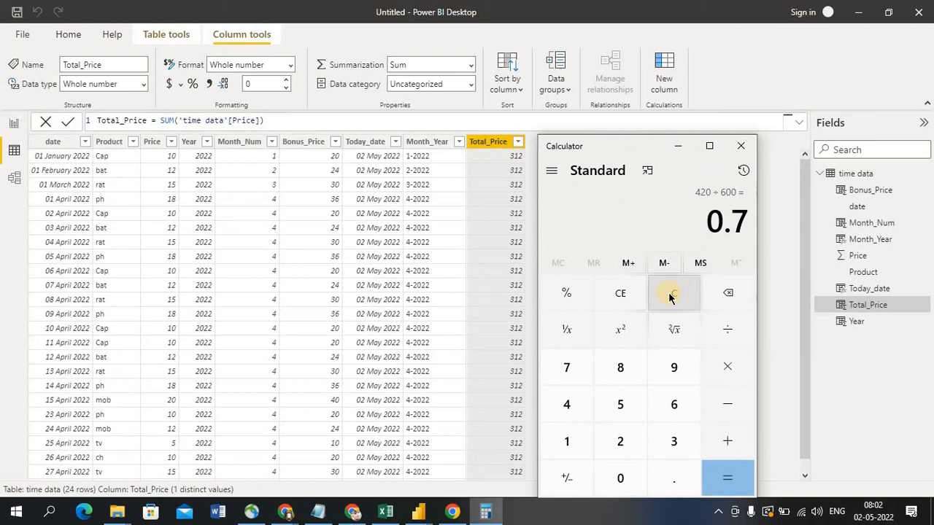
{"action": "type", "text": "*100"}
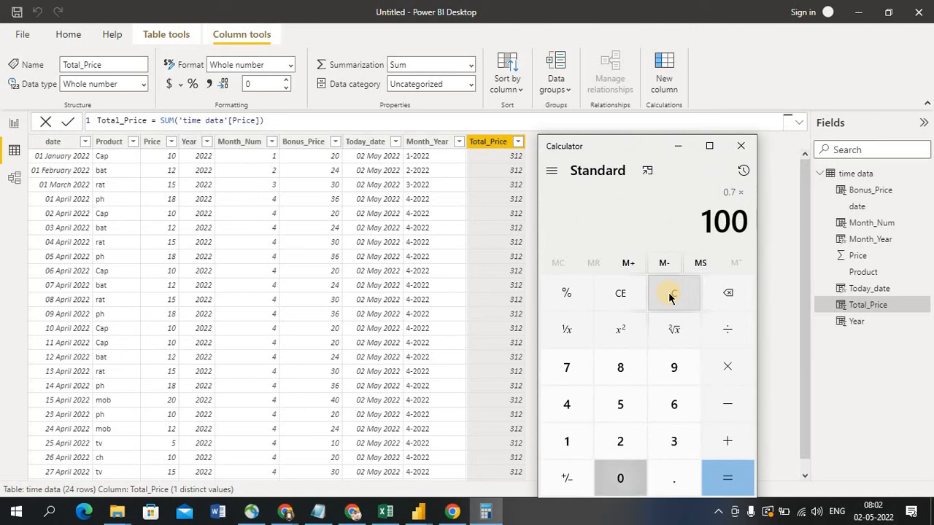
{"action": "key", "text": "Return"}
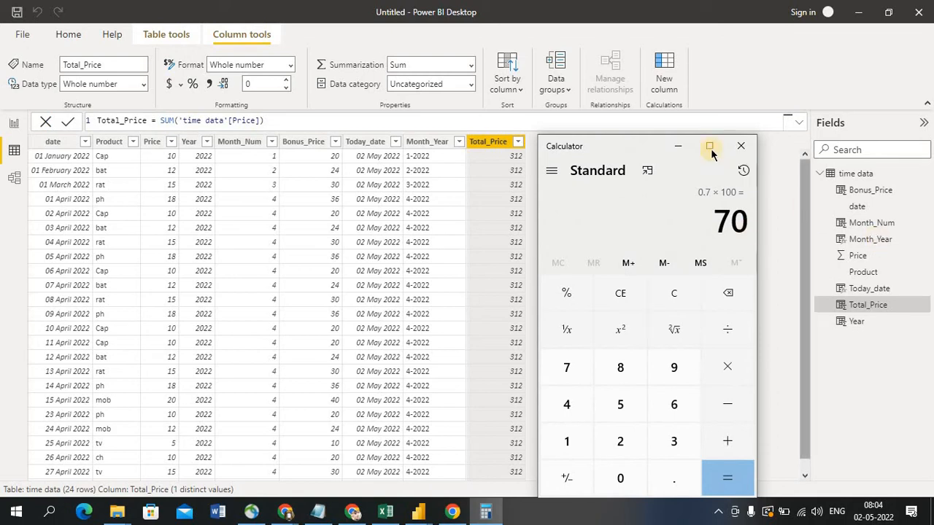
{"action": "left_click", "coordinate": [685, 148]}
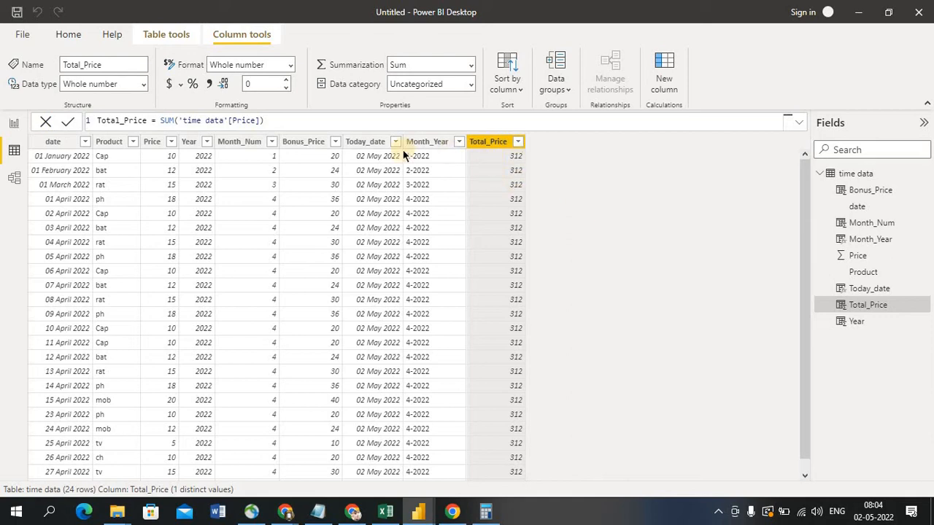
Add a calculated column to the time data table as %per_sales = 'time data'[Price]
{"action": "left_click", "coordinate": [668, 71]}
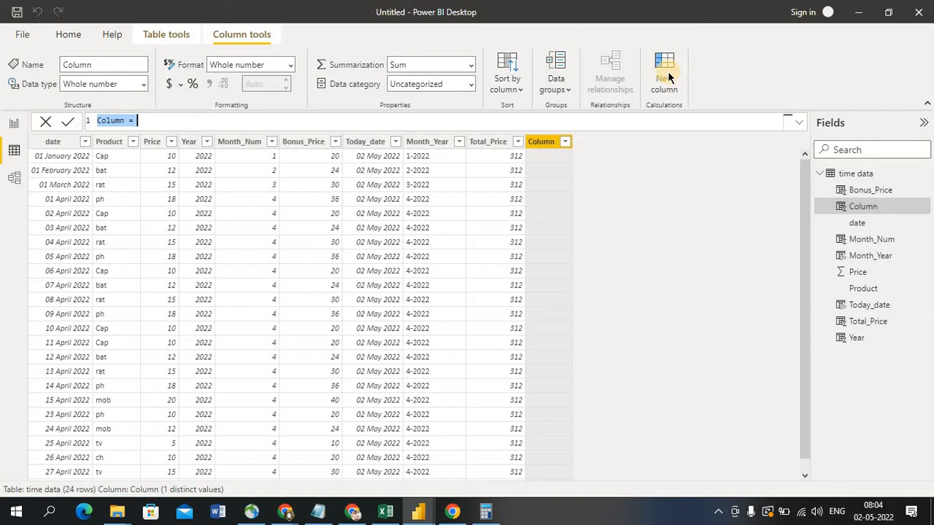
{"action": "type", "text": "%"}
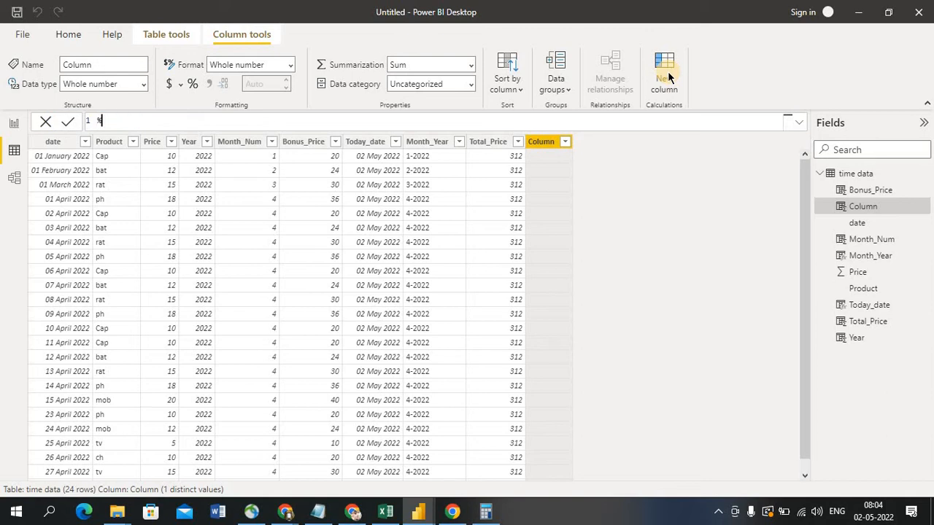
{"action": "type", "text": "per_sales ="}
{"action": "type", "text": "su"}
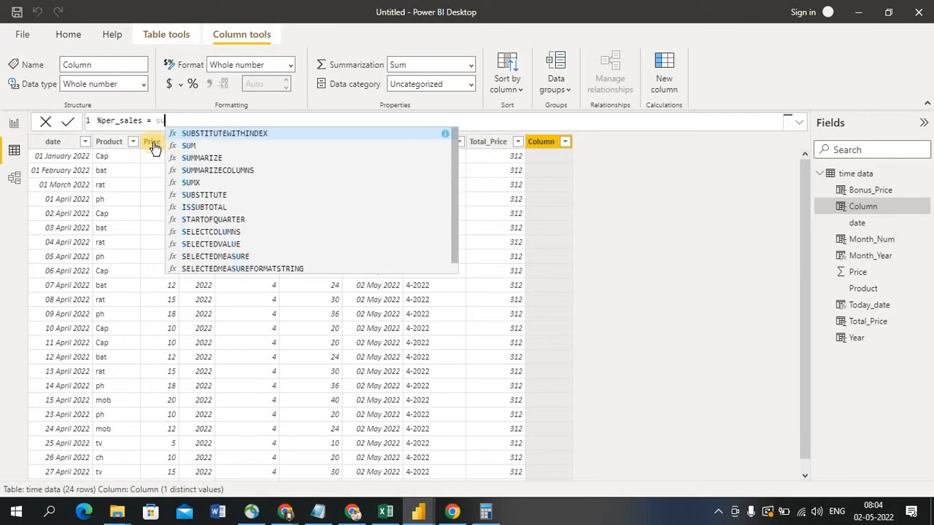
{"action": "type", "text": "m"}
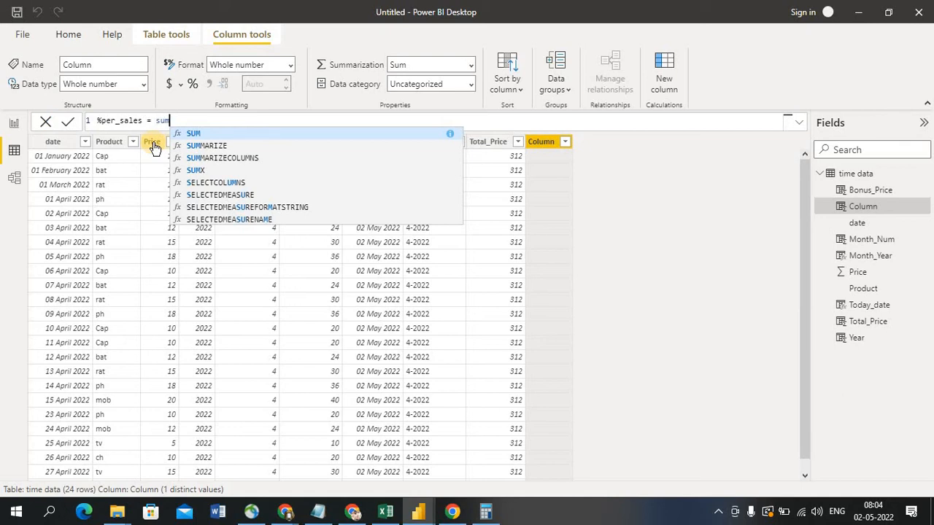
{"action": "key", "text": "BackSpace"}
{"action": "key", "text": "BackSpace"}
{"action": "key", "text": "BackSpace"}
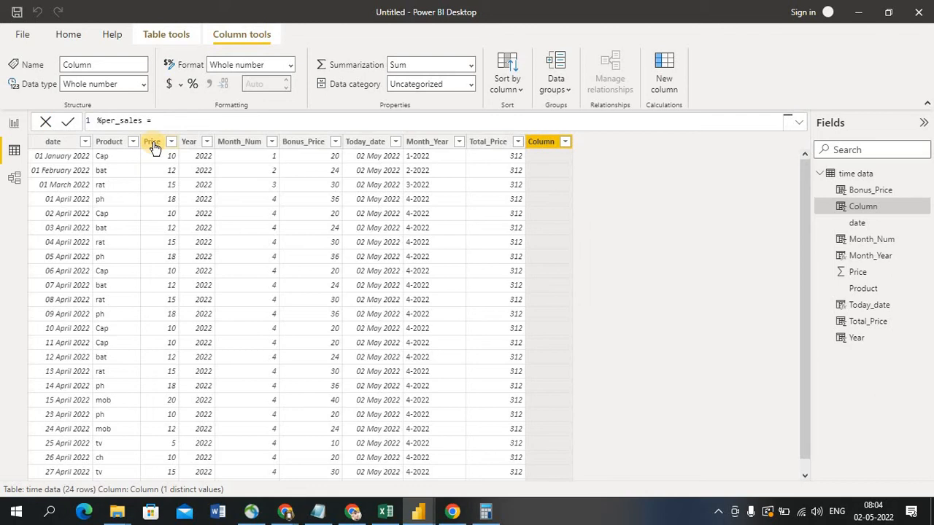
{"action": "type", "text": "pric"}
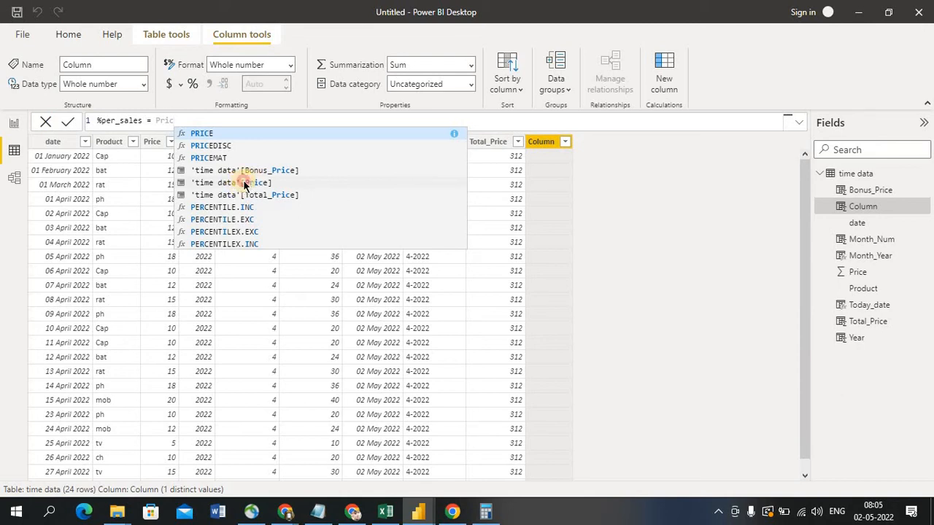
{"action": "left_click", "coordinate": [241, 184]}
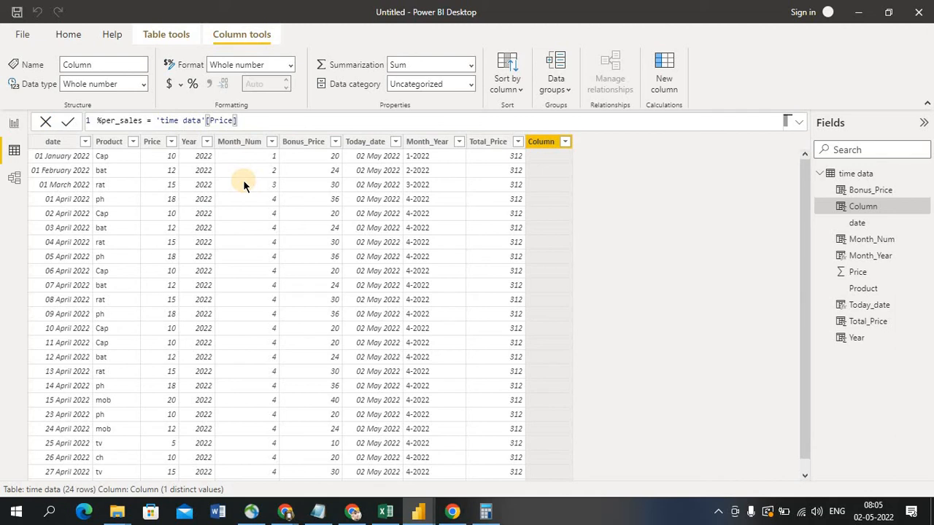
{"action": "key", "text": "Return"}
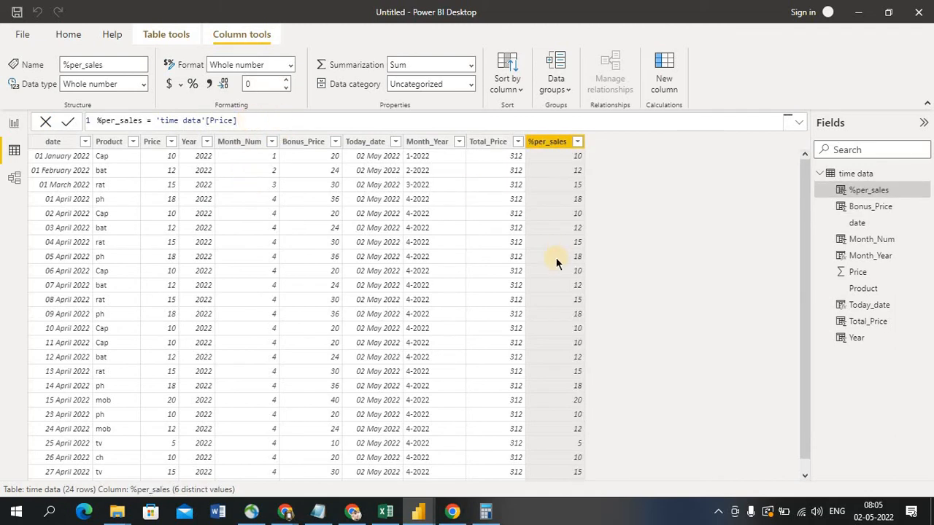
Extend the %per_sales formula to divide 'time data'[Price] by 'time data'[Total_Price] and commit it
{"action": "left_click", "coordinate": [869, 191]}
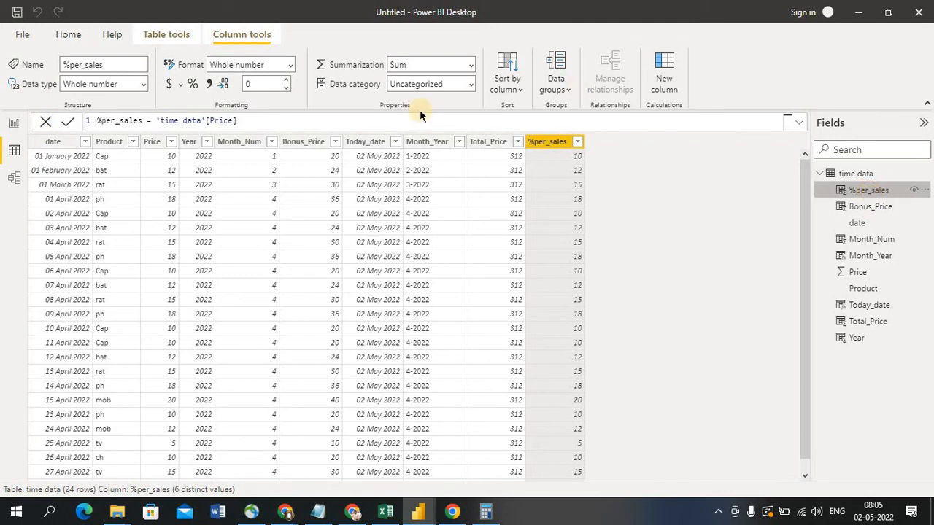
{"action": "left_click", "coordinate": [287, 120]}
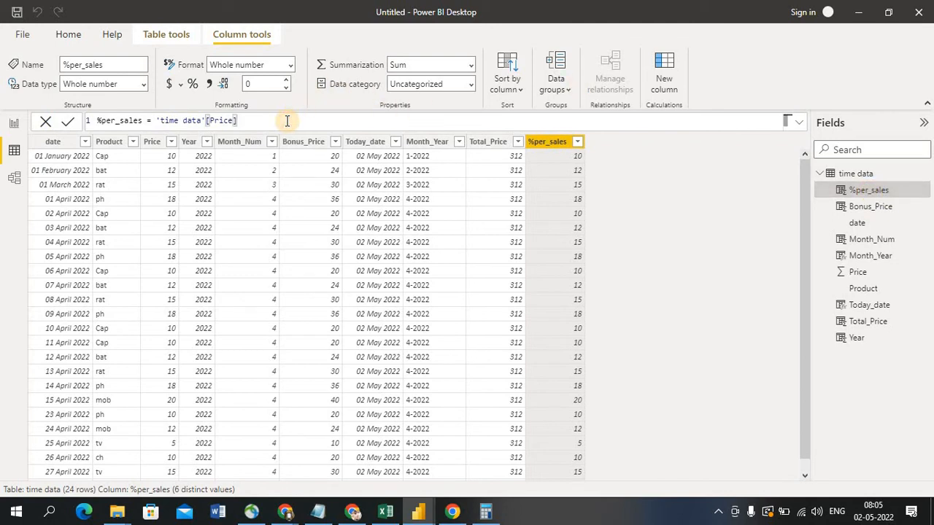
{"action": "type", "text": "/"}
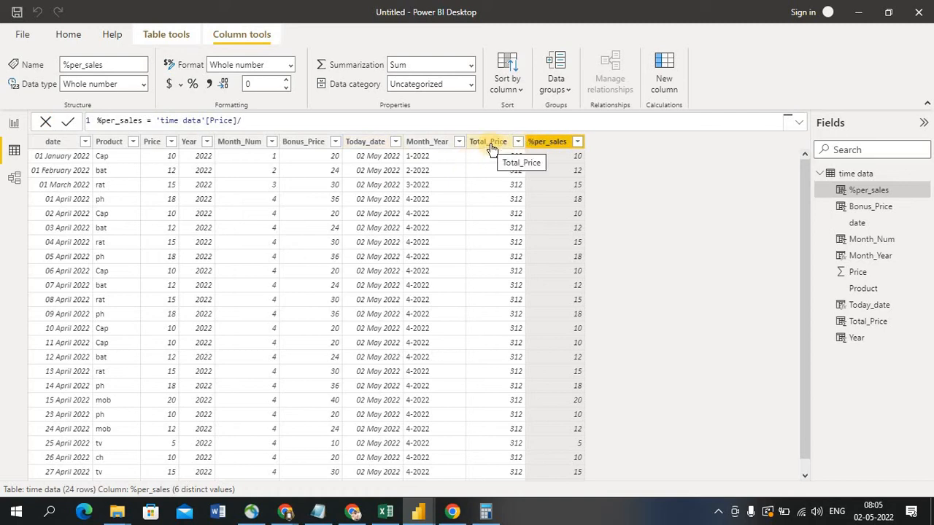
{"action": "type", "text": "Tota"}
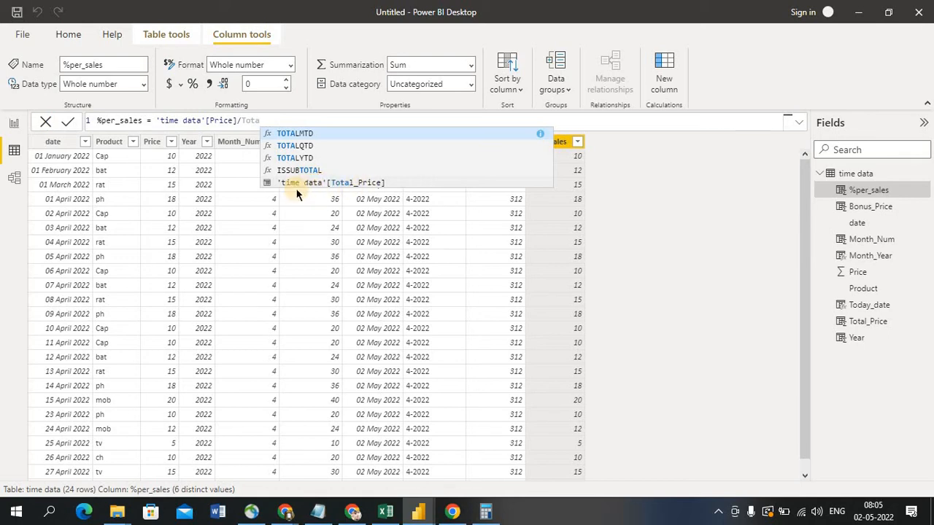
{"action": "left_click", "coordinate": [316, 184]}
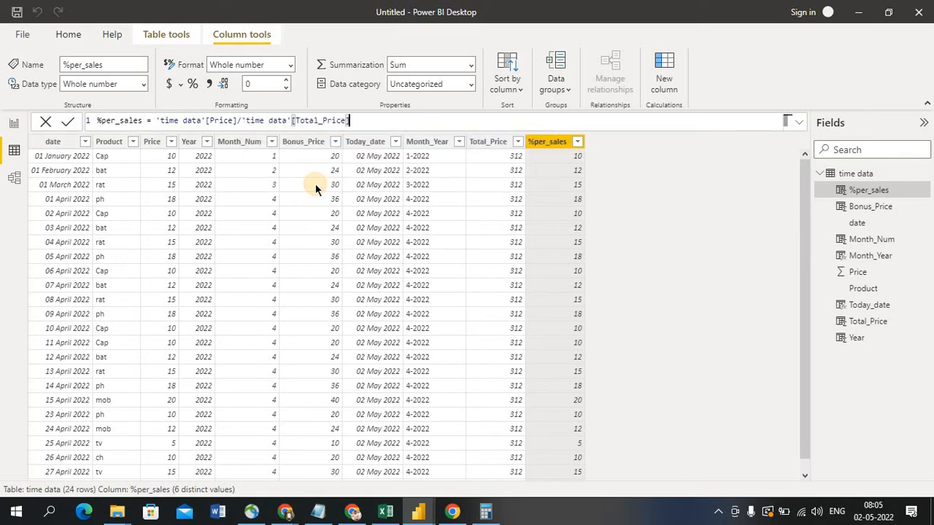
{"action": "left_click", "coordinate": [68, 124]}
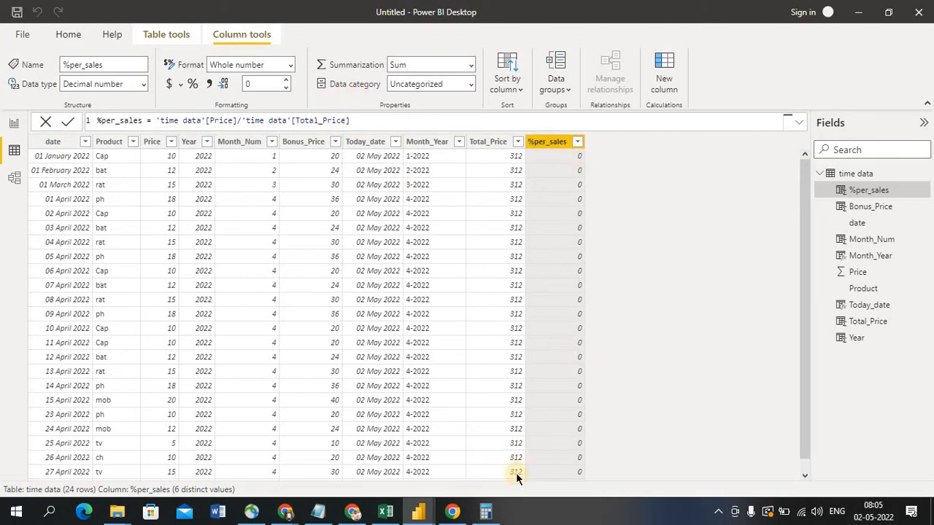
Switch to Calculator, clear it, compute 10 ÷ 312 × 100, and minimize it to return to Power BI Desktop
{"action": "left_click", "coordinate": [487, 510]}
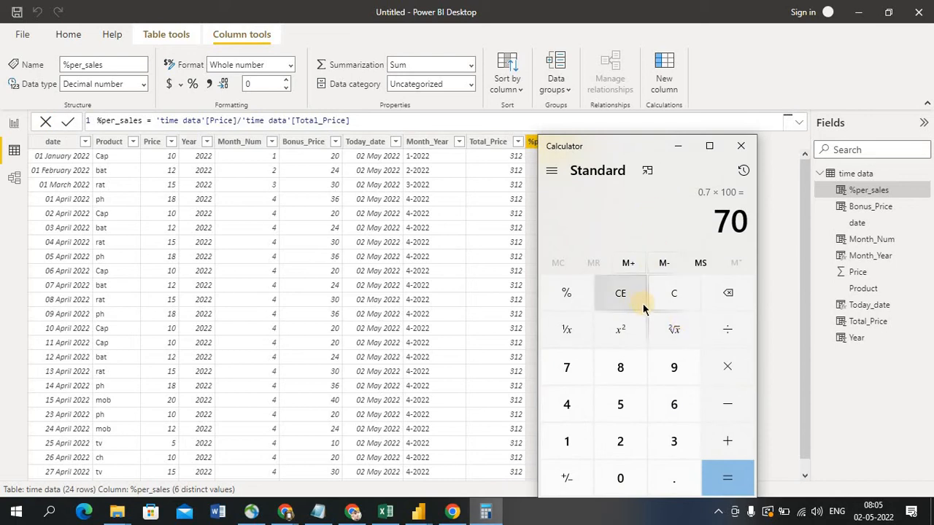
{"action": "left_click", "coordinate": [684, 295]}
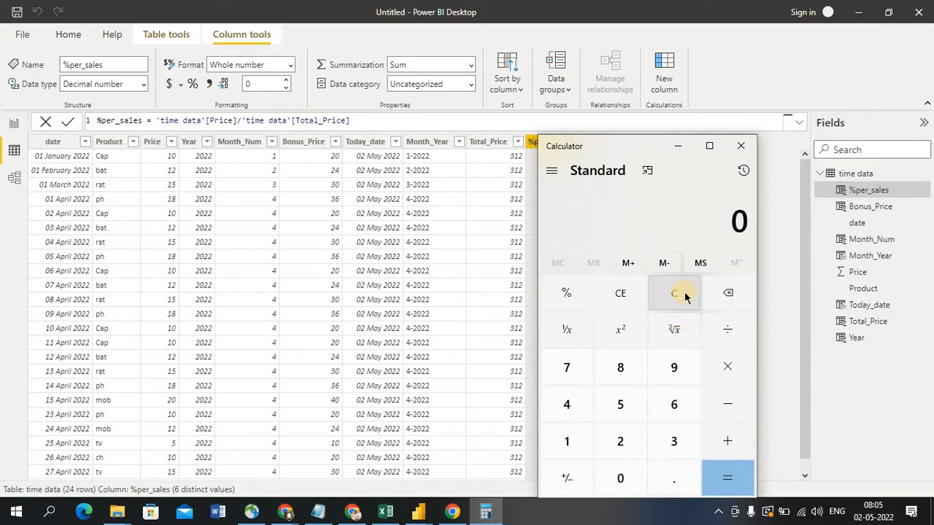
{"action": "type", "text": "10/"}
{"action": "type", "text": "312"}
{"action": "key", "text": "Return"}
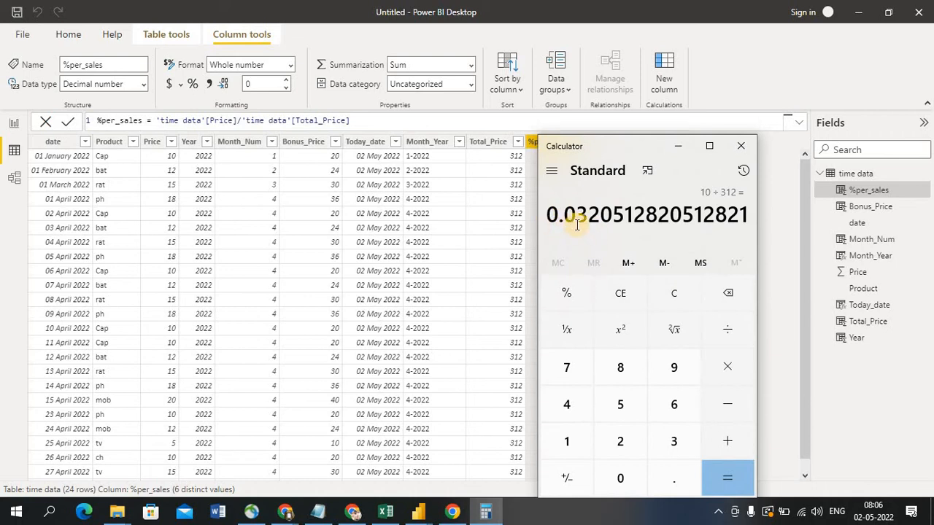
{"action": "type", "text": "*100"}
{"action": "key", "text": "Return"}
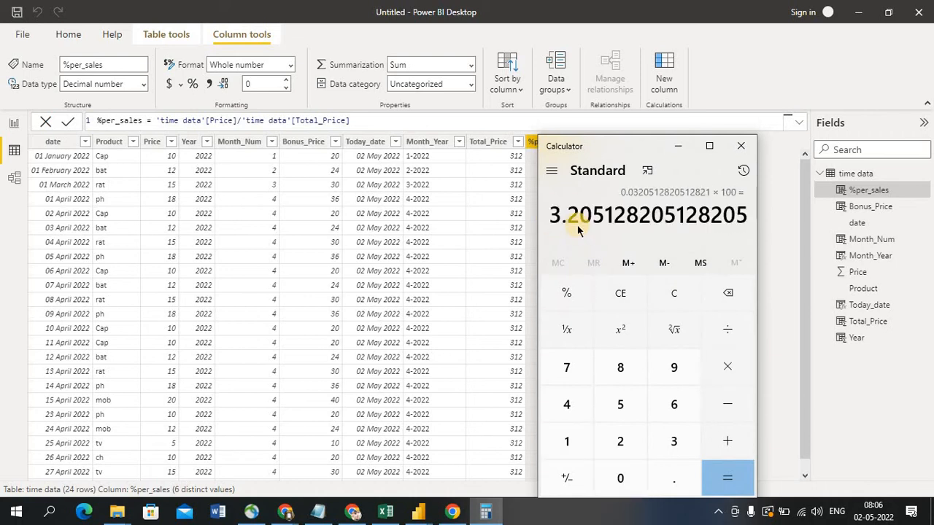
{"action": "left_click", "coordinate": [678, 146]}
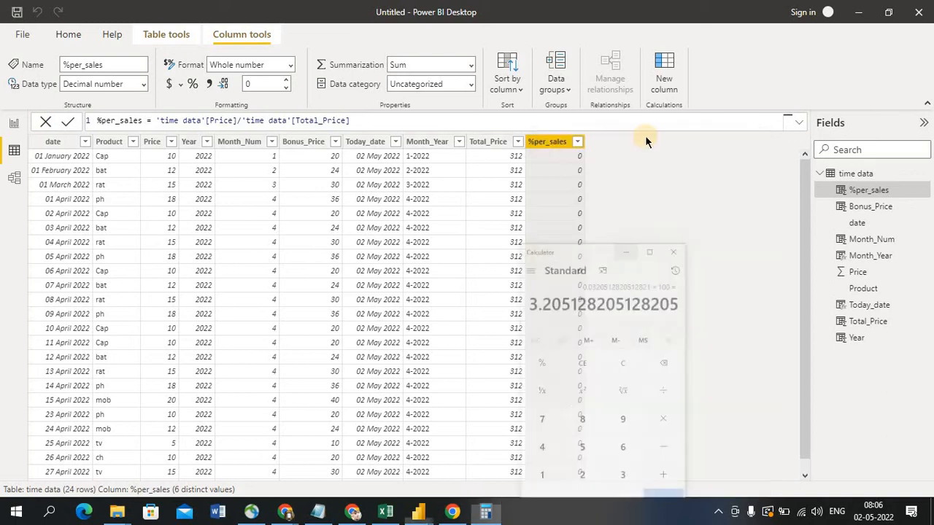
Append *100 to the %per_sales formula and commit it
{"action": "left_click", "coordinate": [410, 122]}
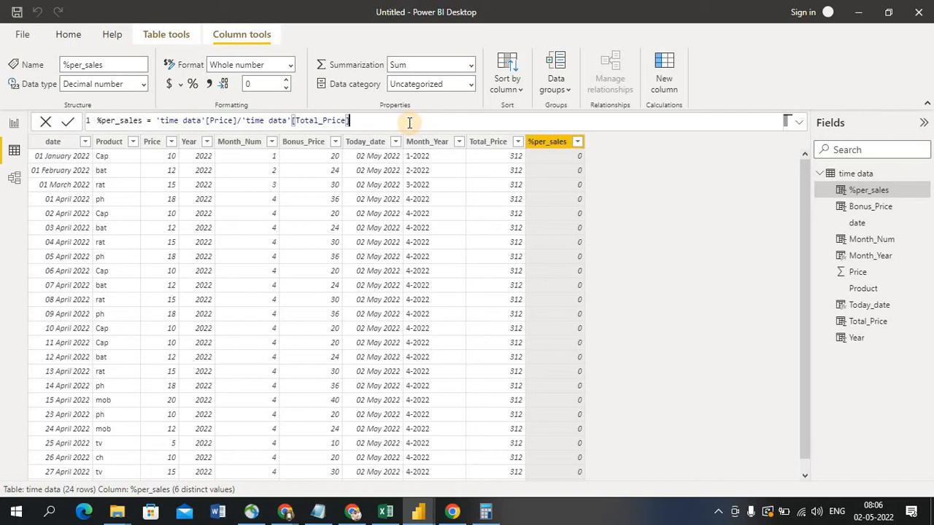
{"action": "type", "text": "*100"}
{"action": "left_click", "coordinate": [67, 126]}
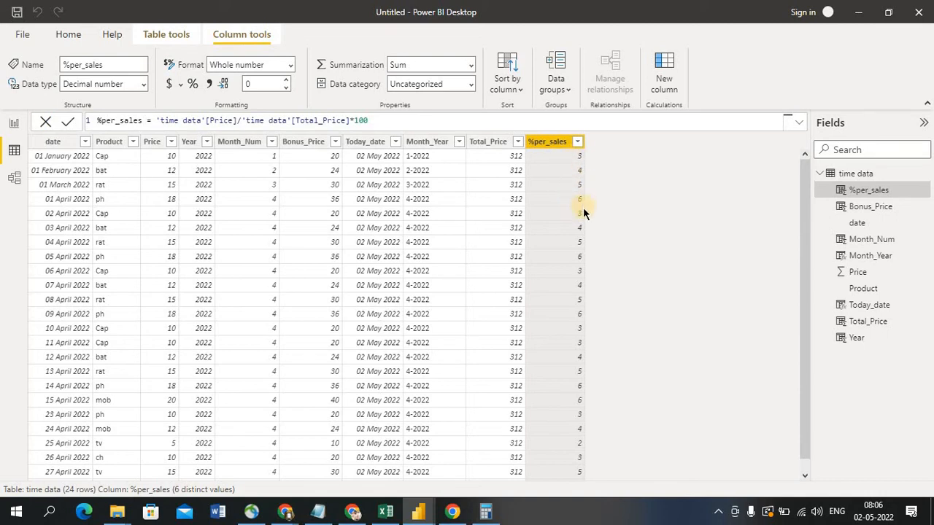
Apply the percentage format to the %per_sales column and switch it off again
{"action": "left_click", "coordinate": [193, 85]}
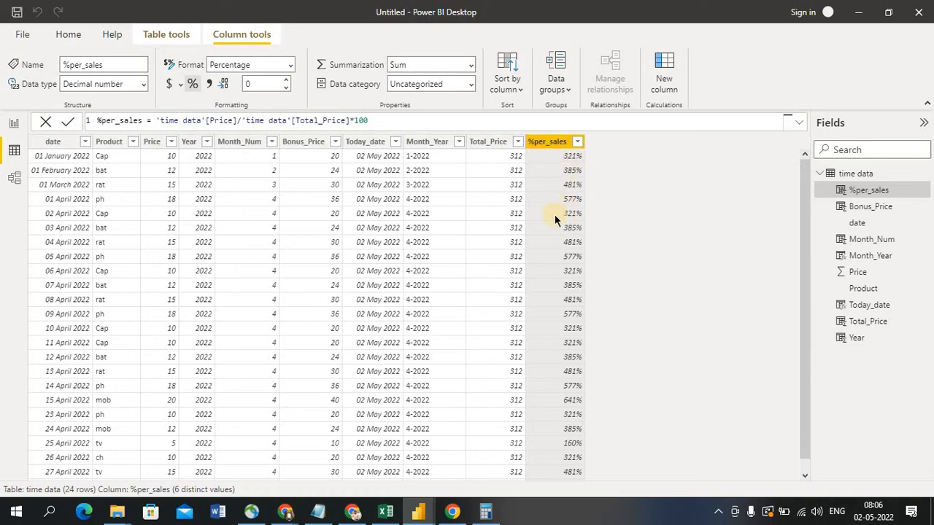
{"action": "left_click", "coordinate": [198, 88]}
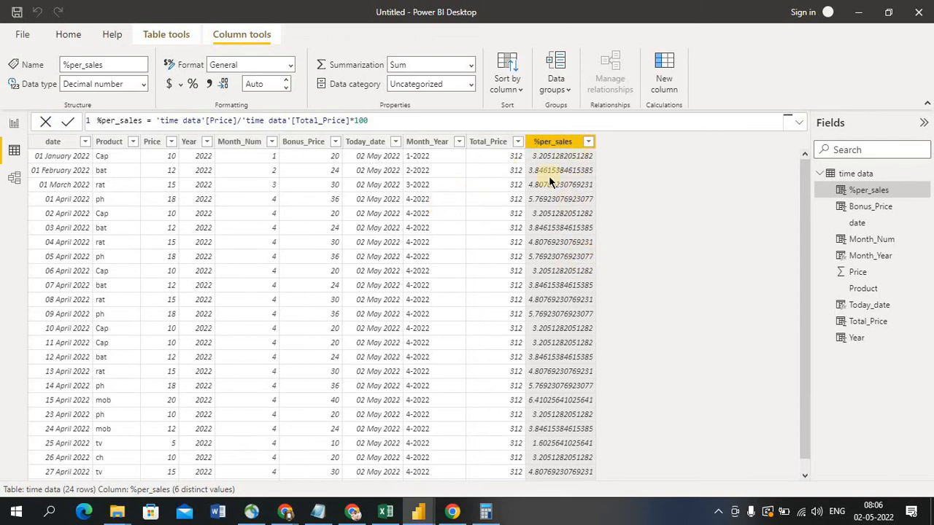
Format the Price column as general currency with a dollar sign, checking the list of available currency symbols
{"action": "left_click", "coordinate": [149, 146]}
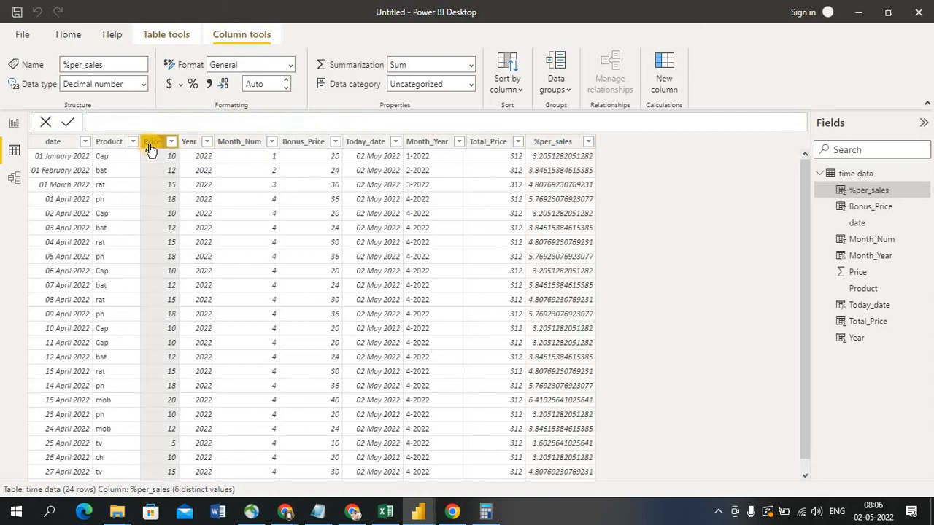
{"action": "left_click", "coordinate": [169, 85]}
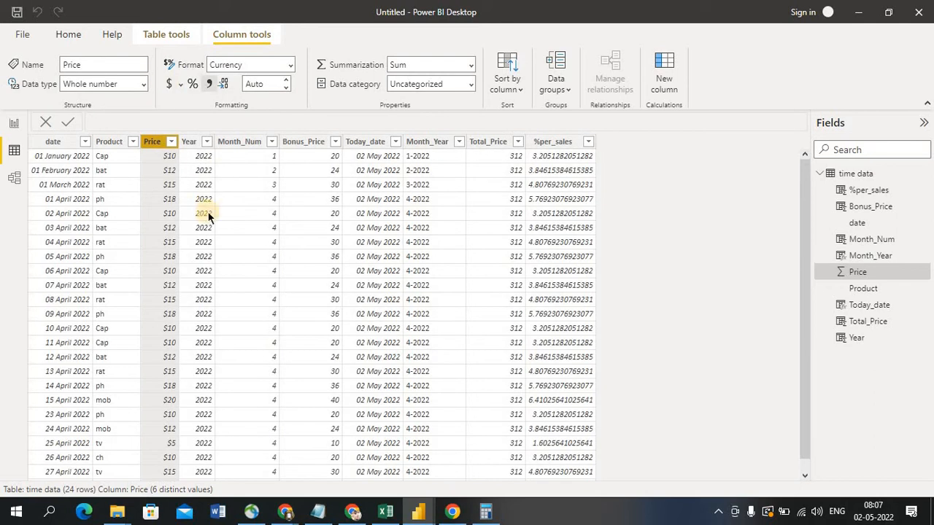
{"action": "left_click", "coordinate": [183, 88]}
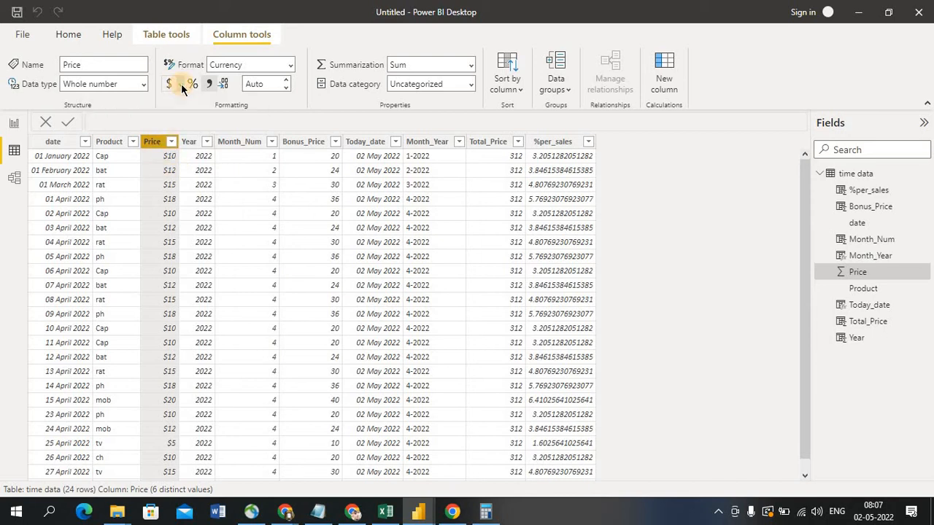
{"action": "left_click", "coordinate": [183, 88]}
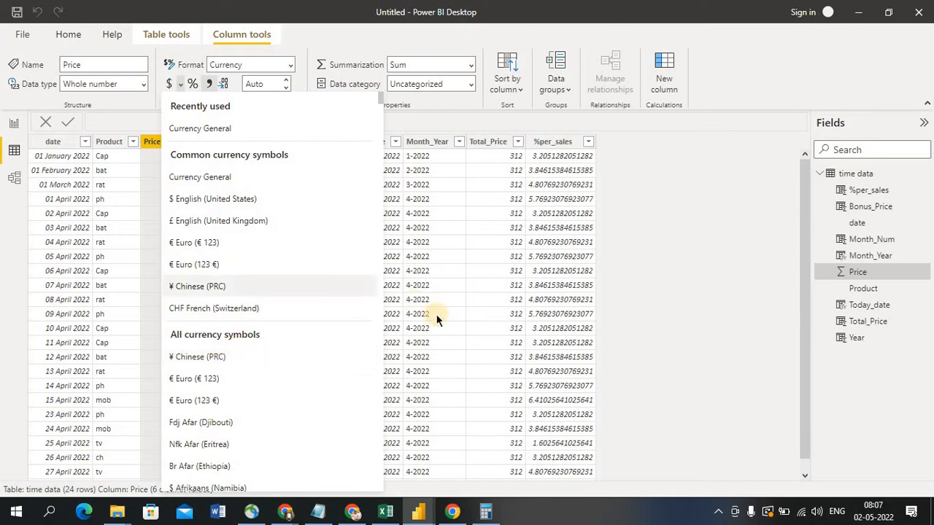
{"action": "left_click", "coordinate": [687, 212]}
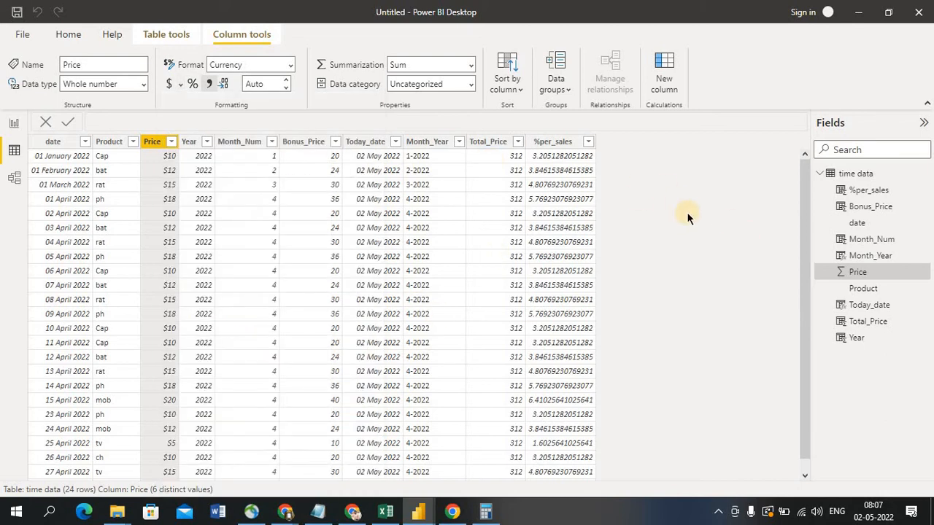
{"action": "left_click", "coordinate": [168, 84]}
{"action": "left_click", "coordinate": [168, 84]}
{"action": "left_click", "coordinate": [174, 87]}
Try the Percentage format and the Whole number format on the %per_sales column
{"action": "left_click", "coordinate": [560, 143]}
{"action": "left_click", "coordinate": [551, 145]}
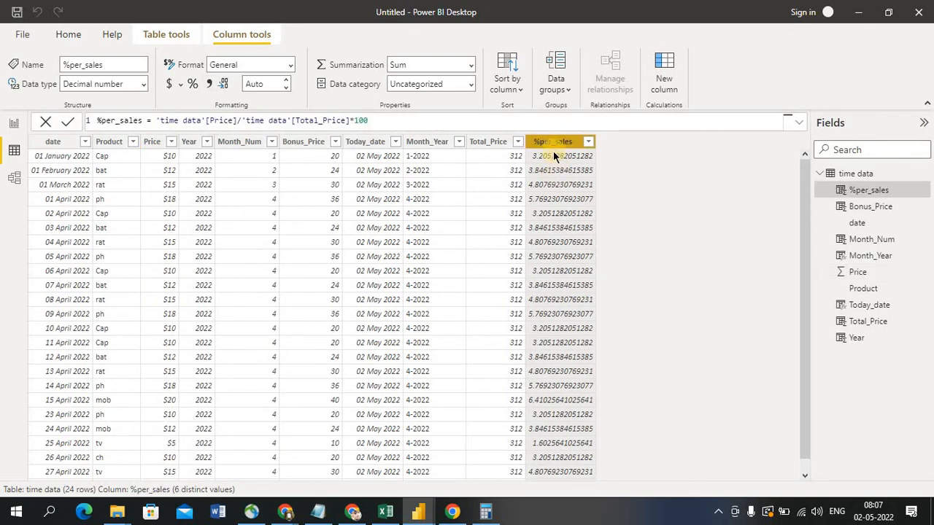
{"action": "left_click", "coordinate": [291, 64]}
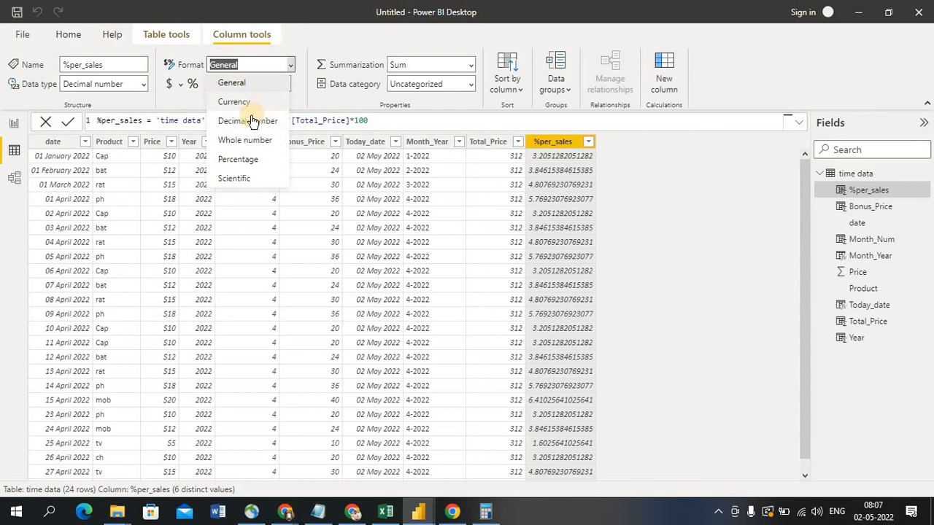
{"action": "left_click", "coordinate": [240, 167]}
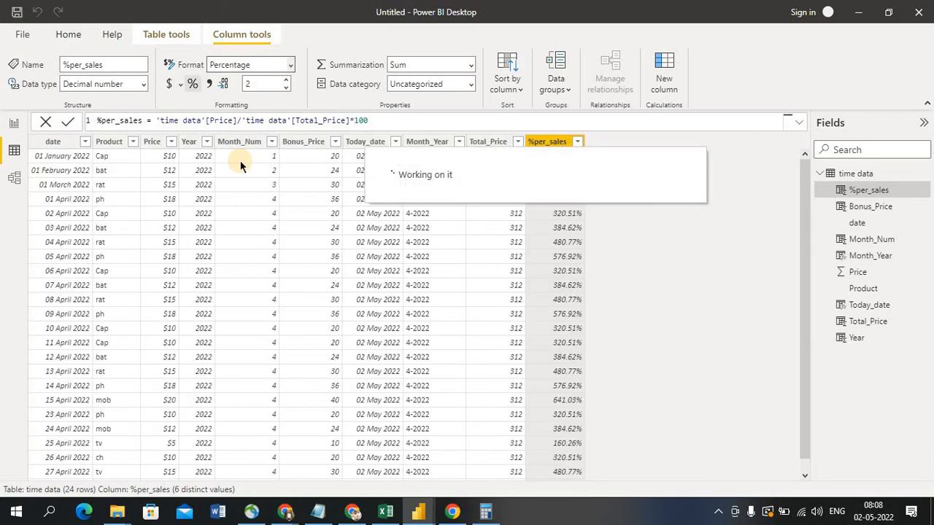
{"action": "left_click", "coordinate": [289, 65]}
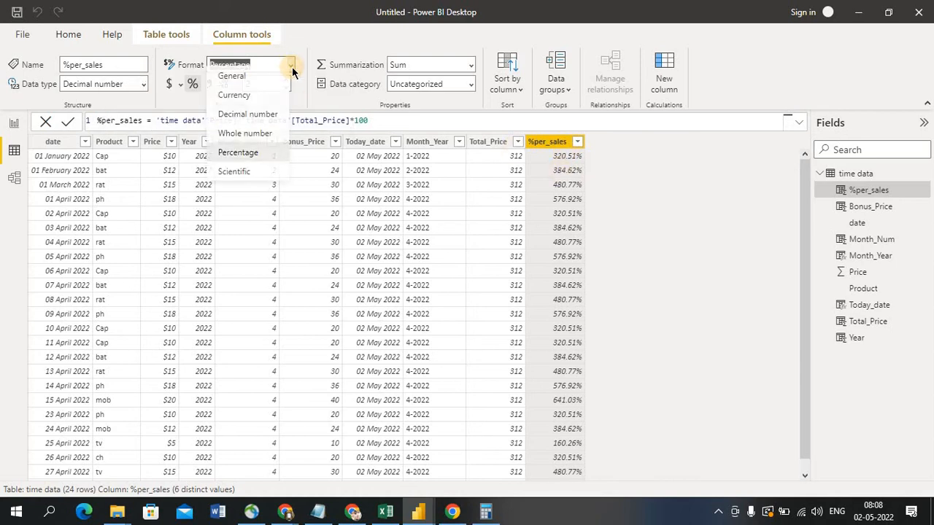
{"action": "left_click", "coordinate": [251, 143]}
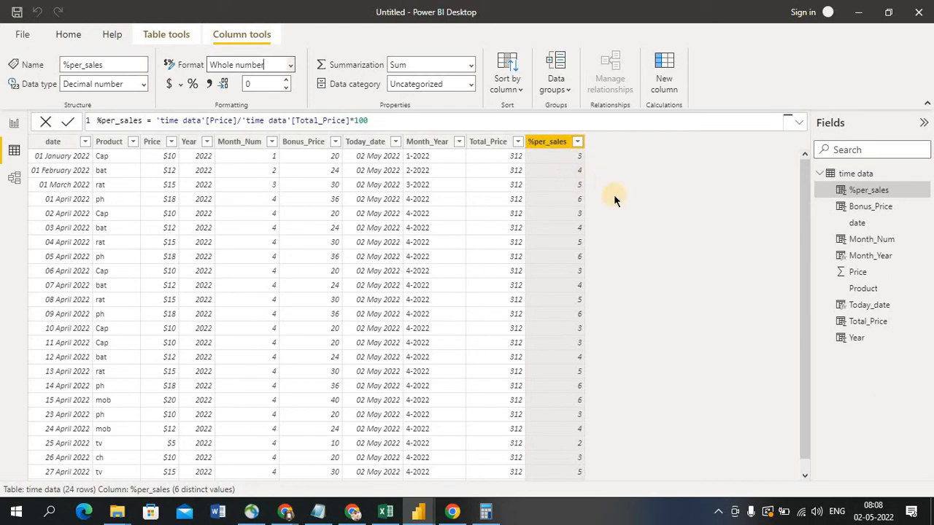
Format the %per_sales column as Decimal number with 1 decimal place
{"action": "left_click", "coordinate": [290, 65]}
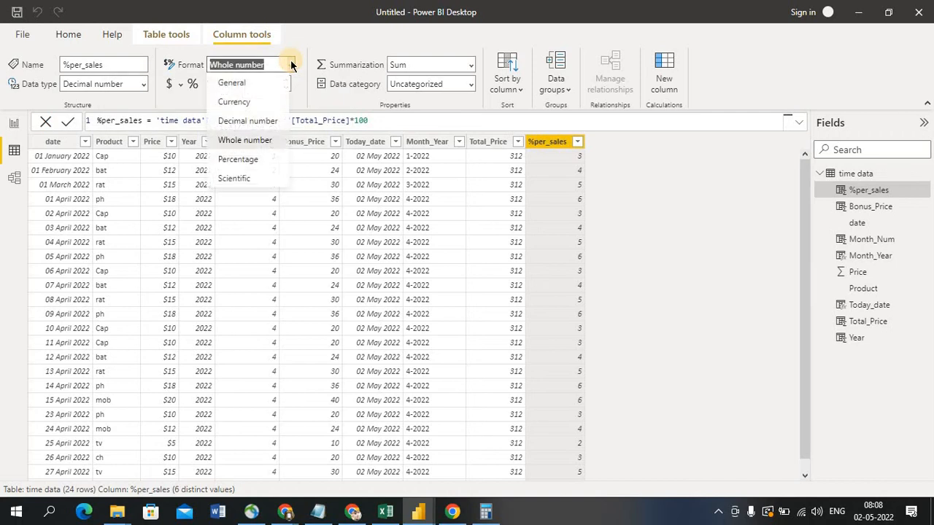
{"action": "left_click", "coordinate": [237, 122]}
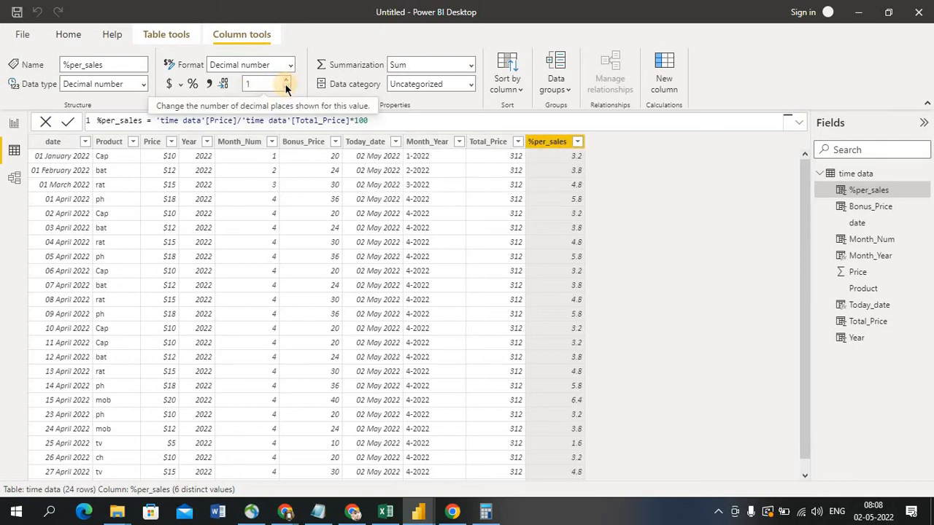
{"action": "left_click", "coordinate": [286, 88]}
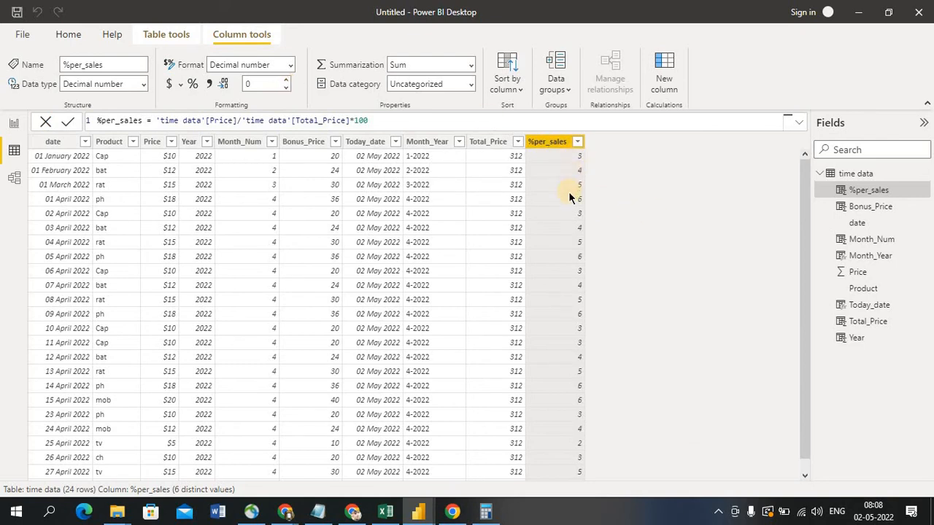
{"action": "left_click", "coordinate": [284, 81]}
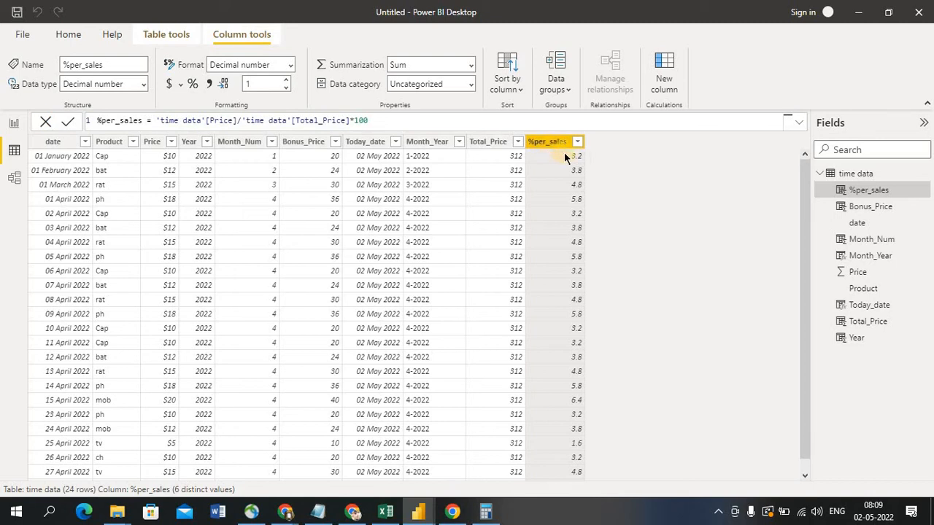
Add a calculated column to the time data table as %sum = sum('time data'[%per_sales])
{"action": "left_click", "coordinate": [668, 84]}
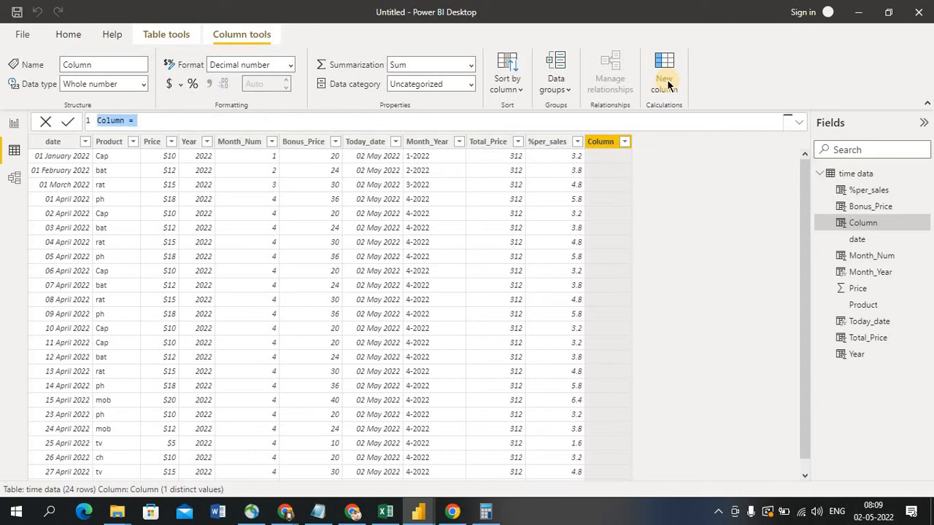
{"action": "type", "text": "%su"}
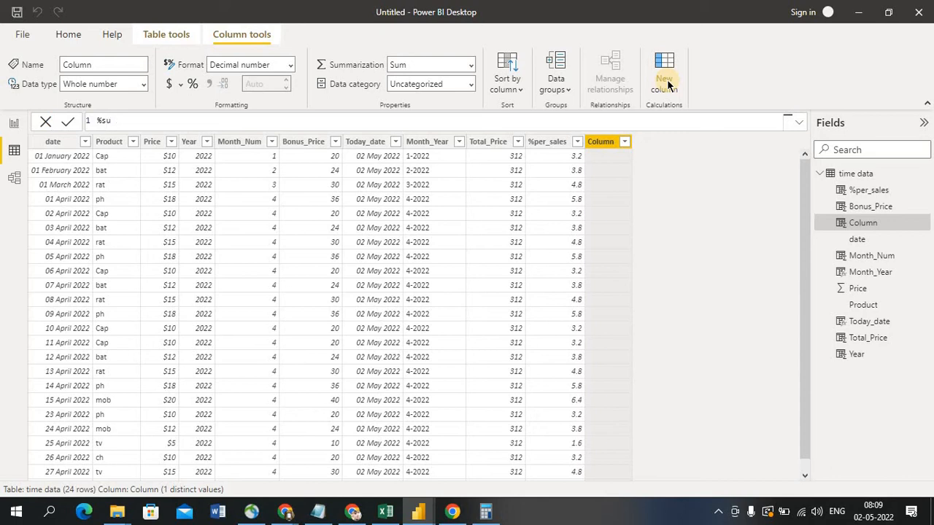
{"action": "type", "text": "m = sum("}
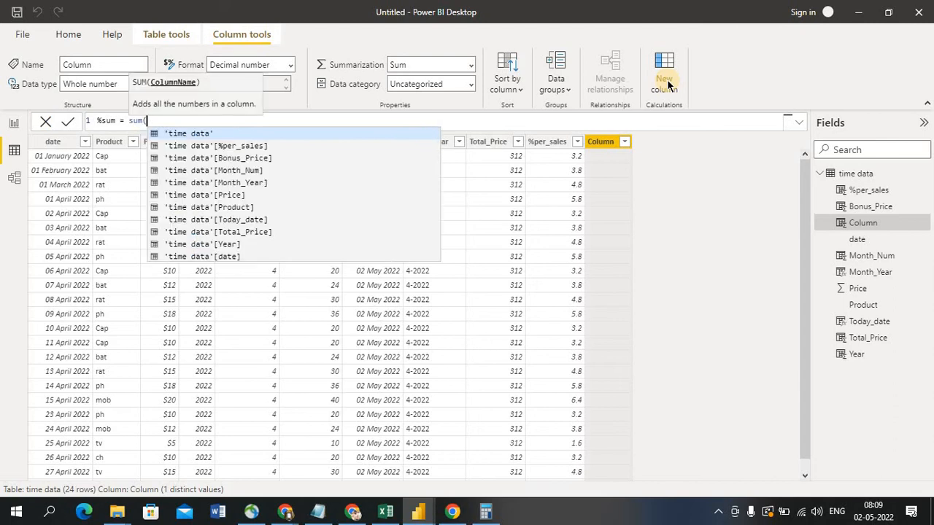
{"action": "type", "text": "%"}
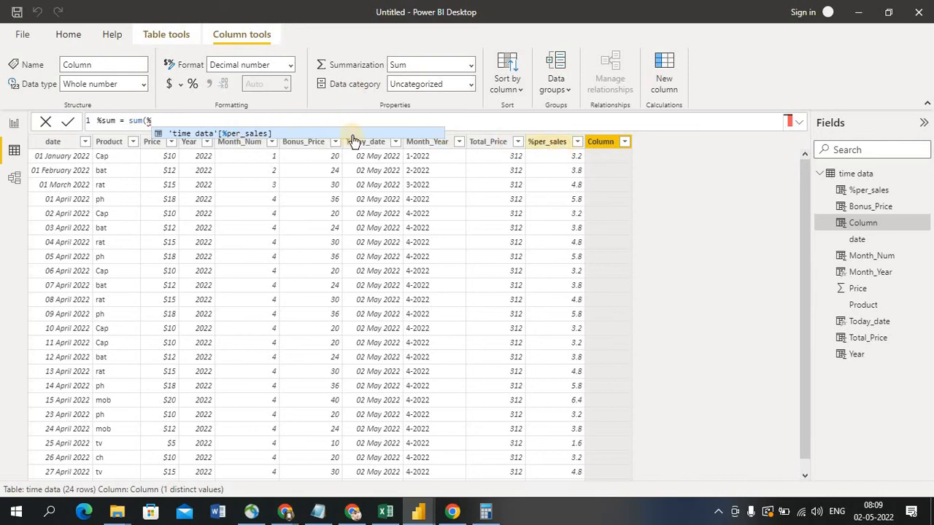
{"action": "left_click", "coordinate": [243, 134]}
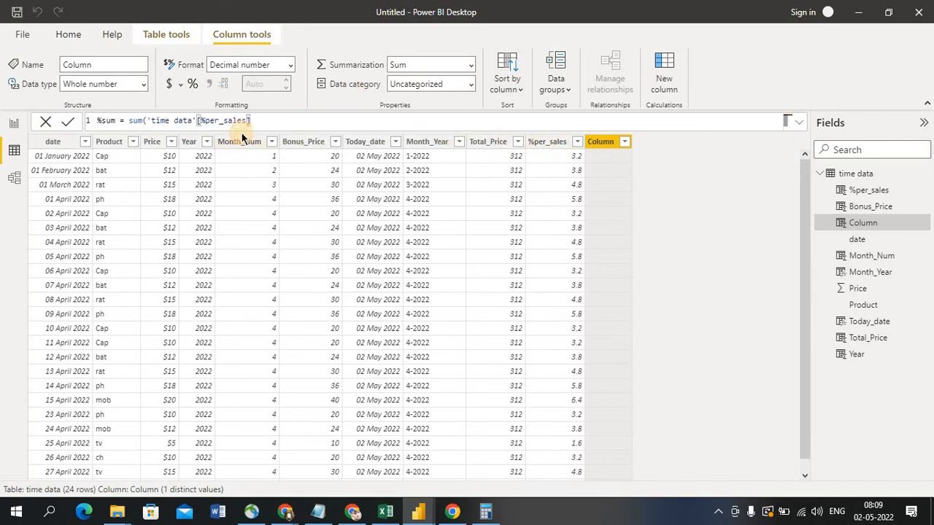
{"action": "type", "text": ")"}
{"action": "key", "text": "BackSpace"}
{"action": "left_click", "coordinate": [68, 123]}
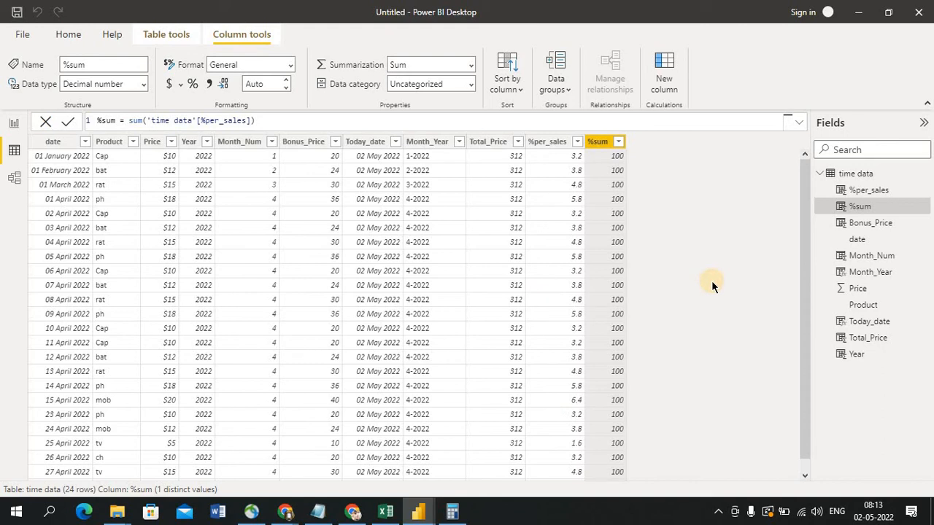
Create a new measure in the time data table with the formula Total_sales = sum('time data'[Price])
{"action": "right_click", "coordinate": [848, 178]}
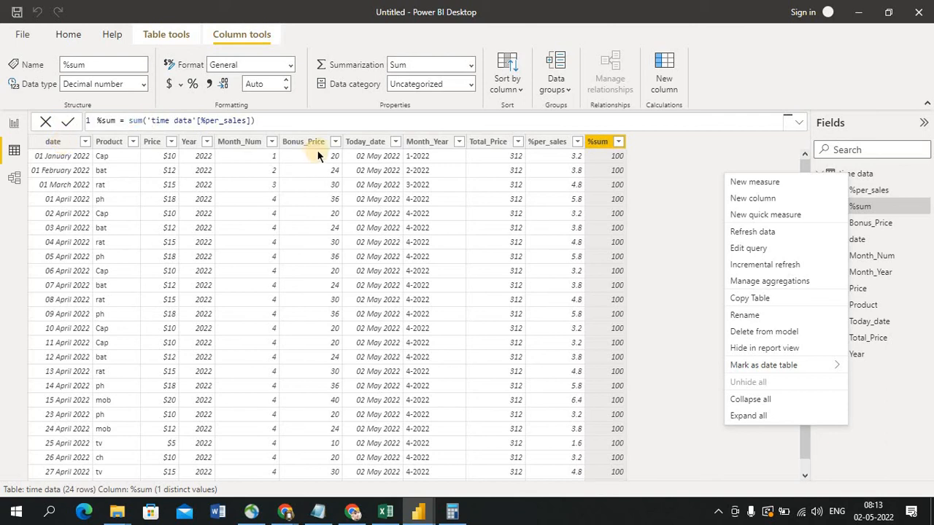
{"action": "left_click", "coordinate": [191, 143]}
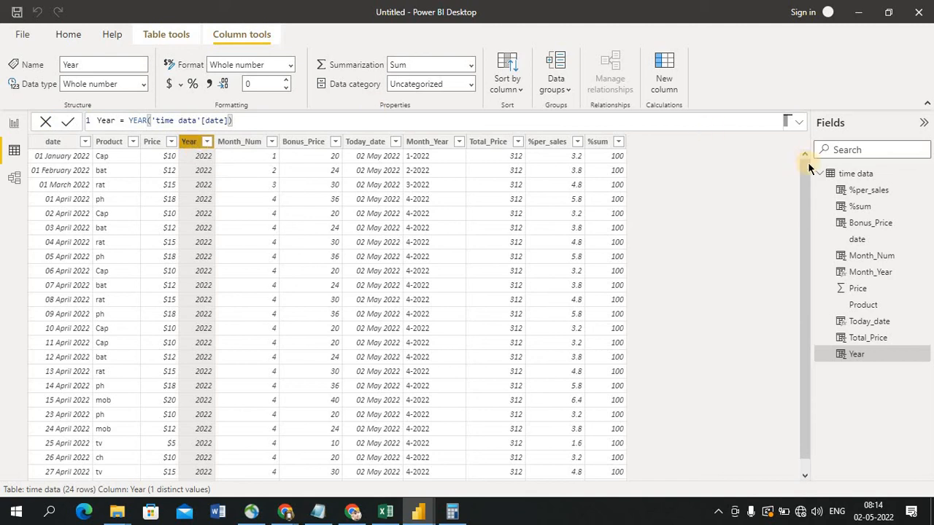
{"action": "right_click", "coordinate": [843, 178]}
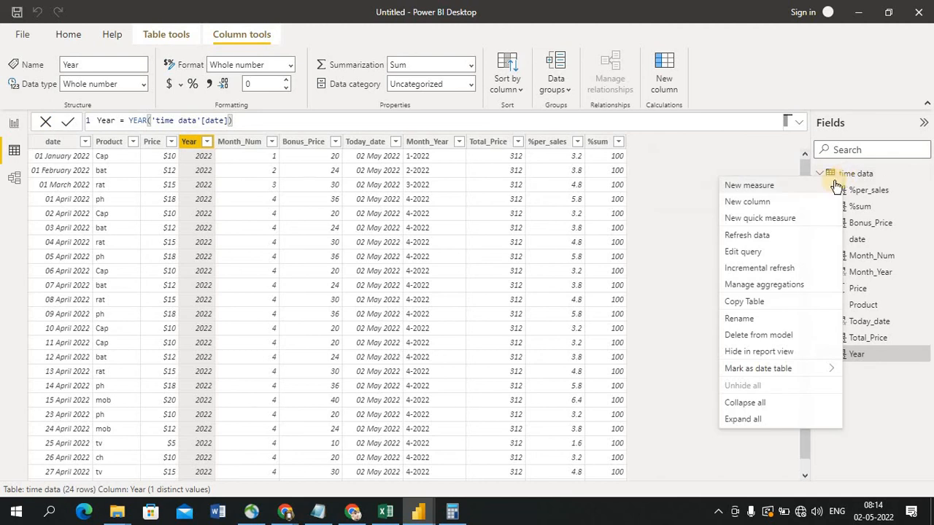
{"action": "left_click", "coordinate": [766, 187]}
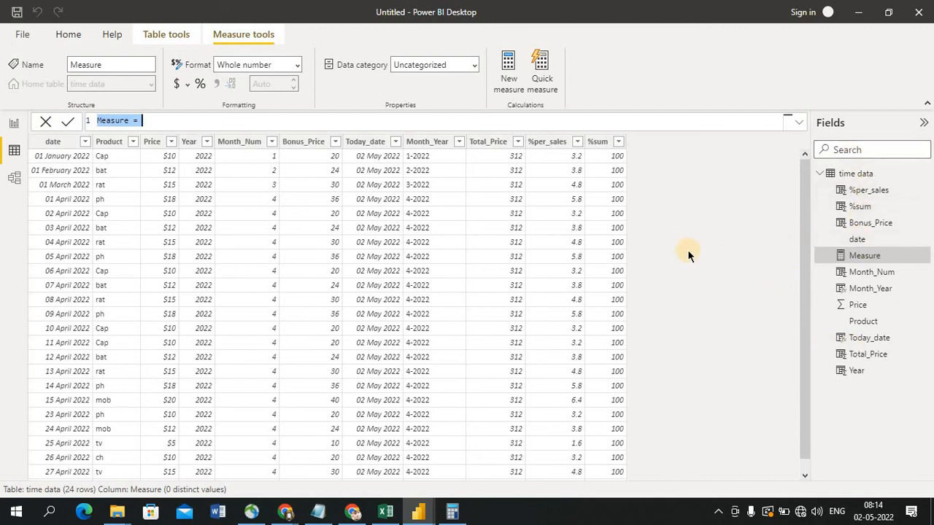
{"action": "type", "text": "Total "}
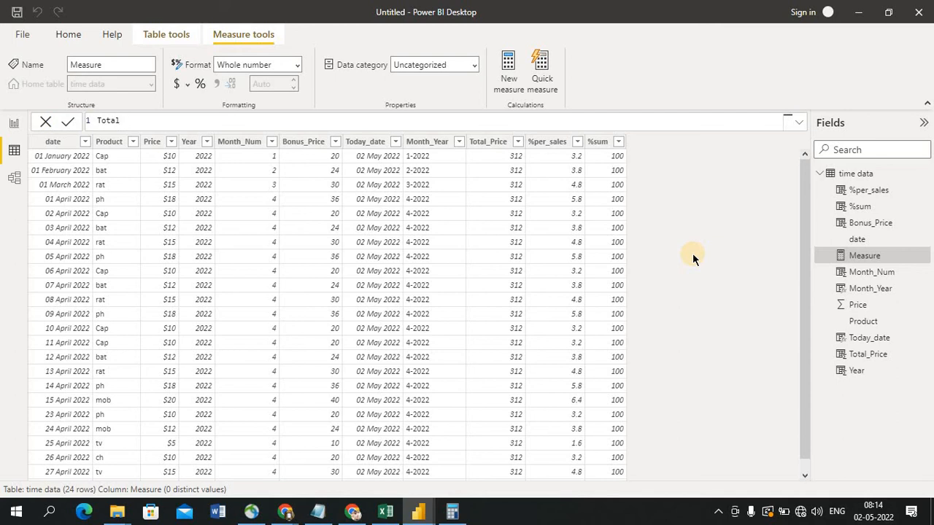
{"action": "type", "text": "_sales = sum("}
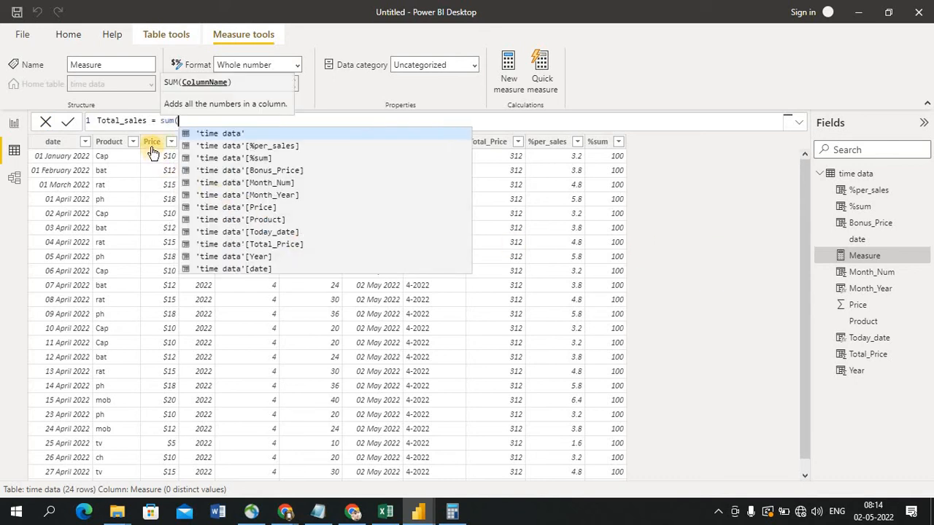
{"action": "type", "text": "pric"}
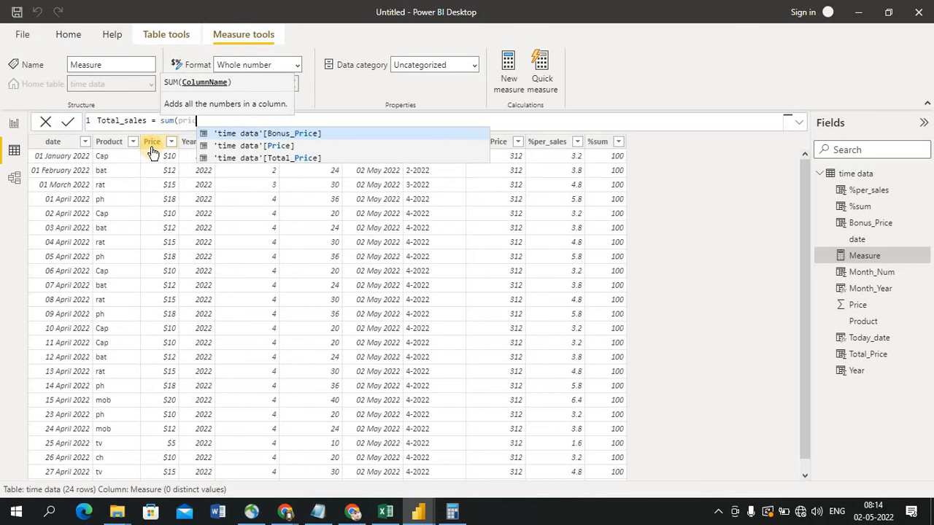
{"action": "left_click", "coordinate": [276, 148]}
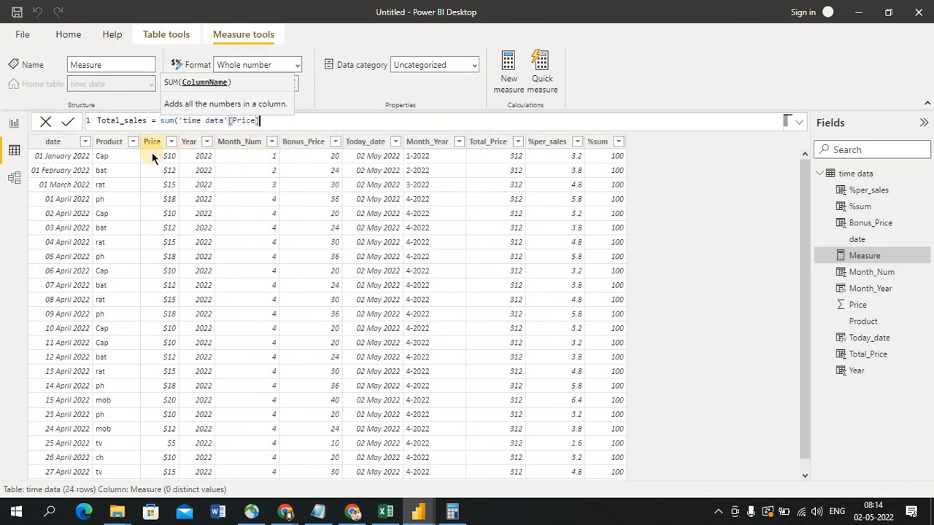
{"action": "type", "text": ")"}
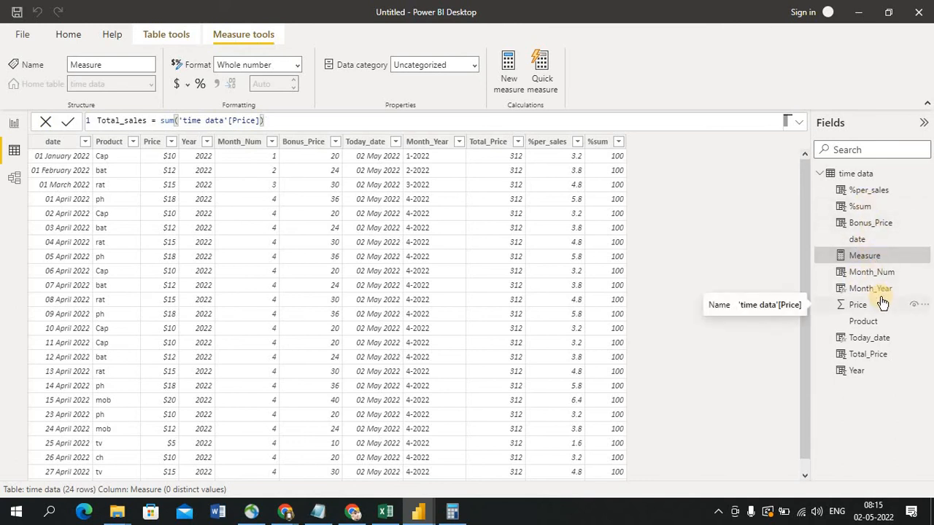
Switch to the date test workbook in Excel, examine the date, Product and Price headers on the time data sheet, and return to Power BI
{"action": "key", "text": "alt+Tab"}
{"action": "key", "text": "alt+Tab"}
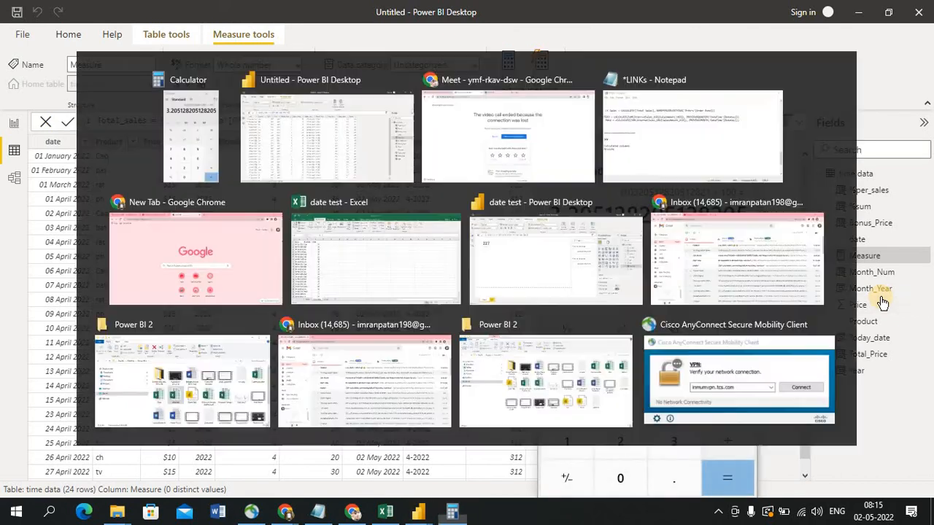
{"action": "left_click", "coordinate": [385, 511]}
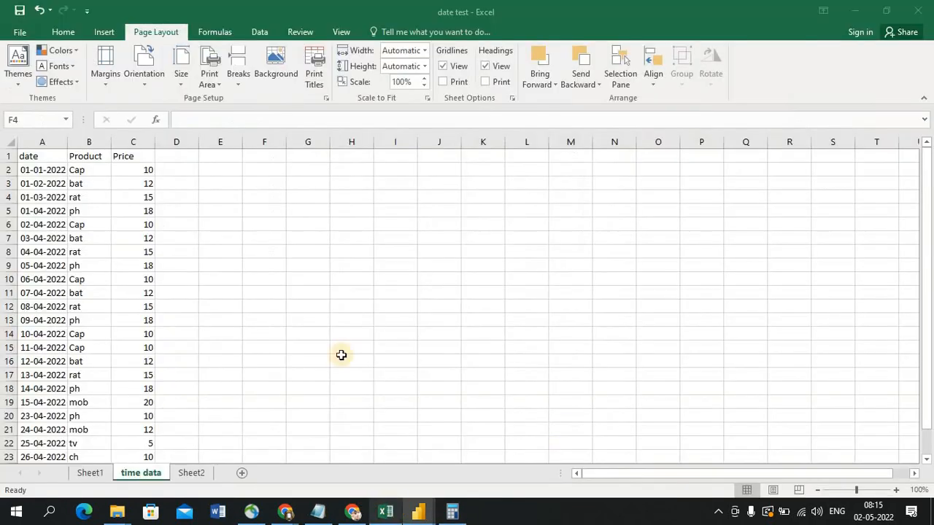
{"action": "left_click", "coordinate": [10, 155]}
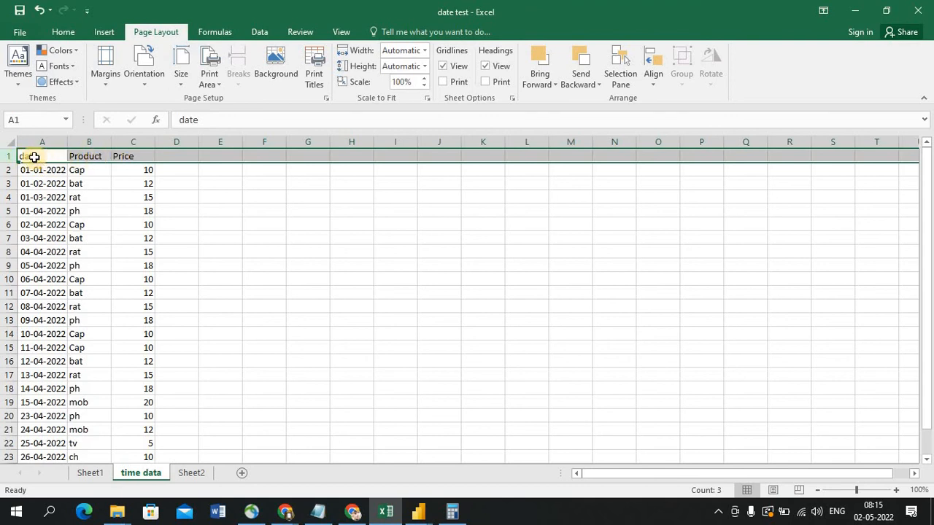
{"action": "left_click_drag", "start_coordinate": [62, 157], "coordinate": [83, 157]}
{"action": "left_click", "coordinate": [82, 156]}
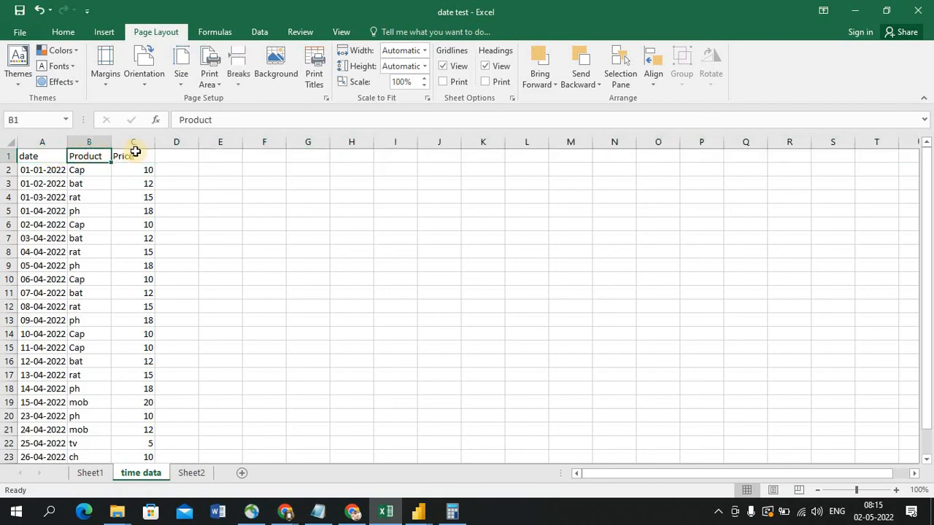
{"action": "left_click", "coordinate": [135, 153]}
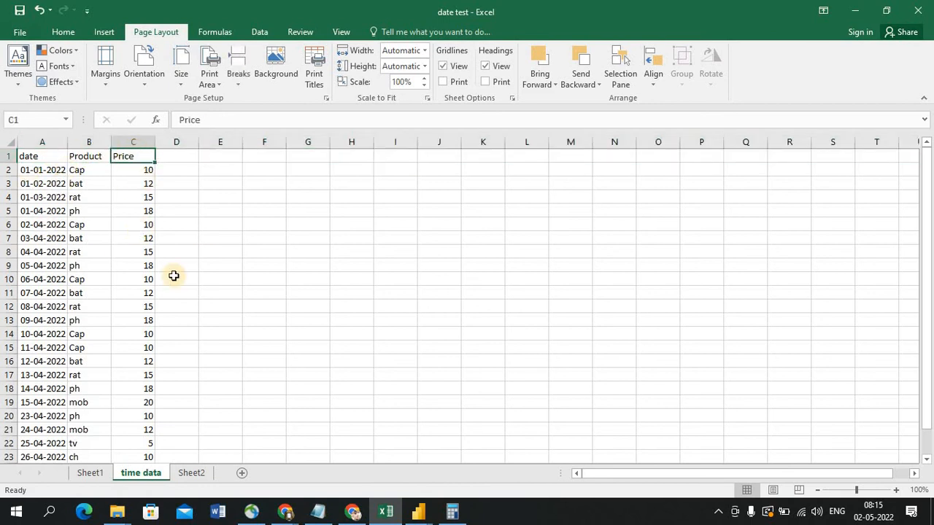
{"action": "key", "text": "alt+Tab"}
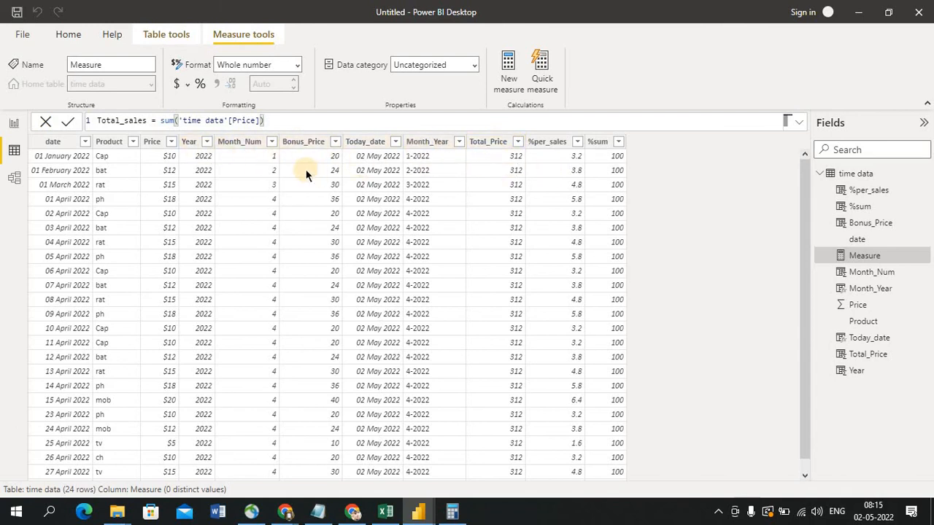
{"action": "key", "text": "alt+Tab"}
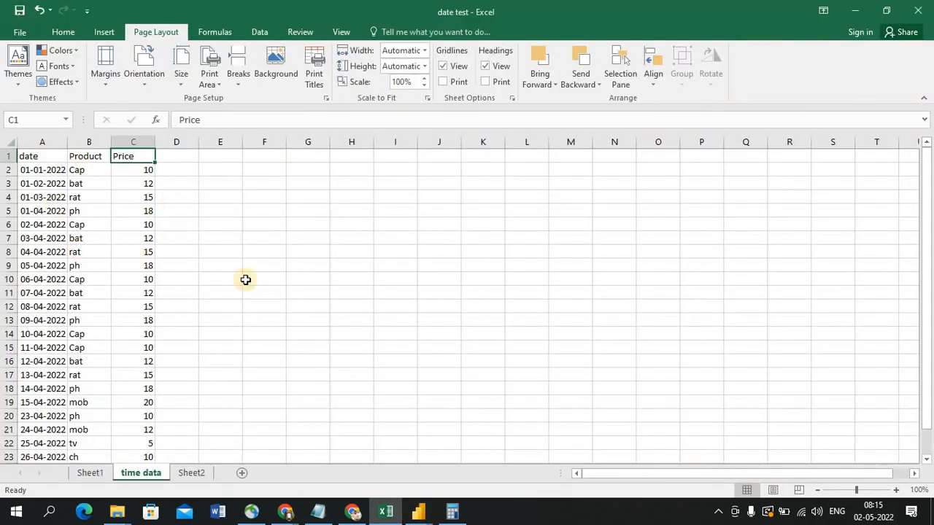
{"action": "key", "text": "alt+Tab"}
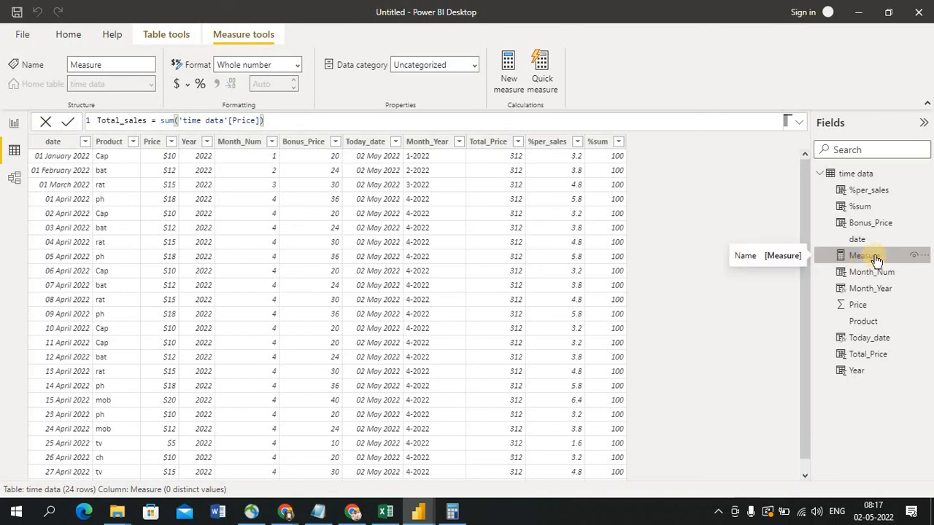
Commit the Total_sales measure formula
{"action": "left_click", "coordinate": [69, 125]}
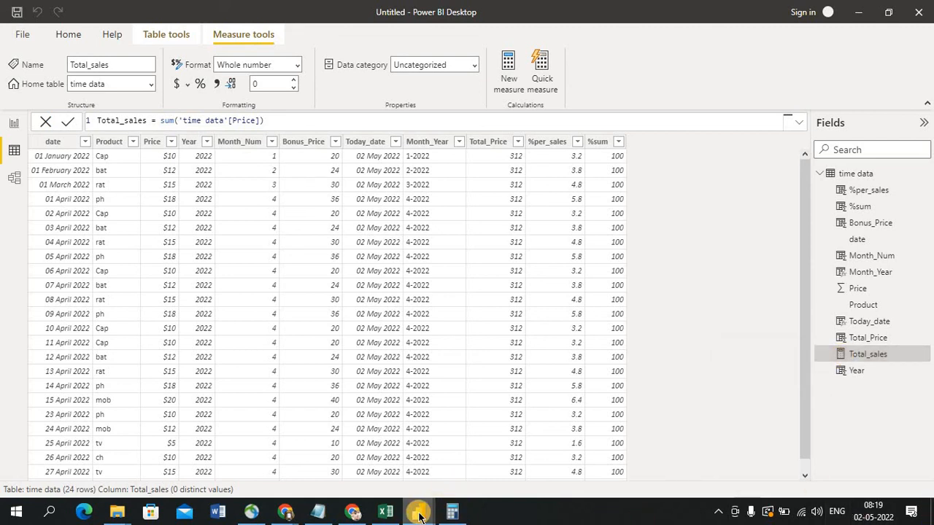
{"action": "mouse_move", "coordinate": [419, 515]}
{"action": "left_click", "coordinate": [483, 472]}
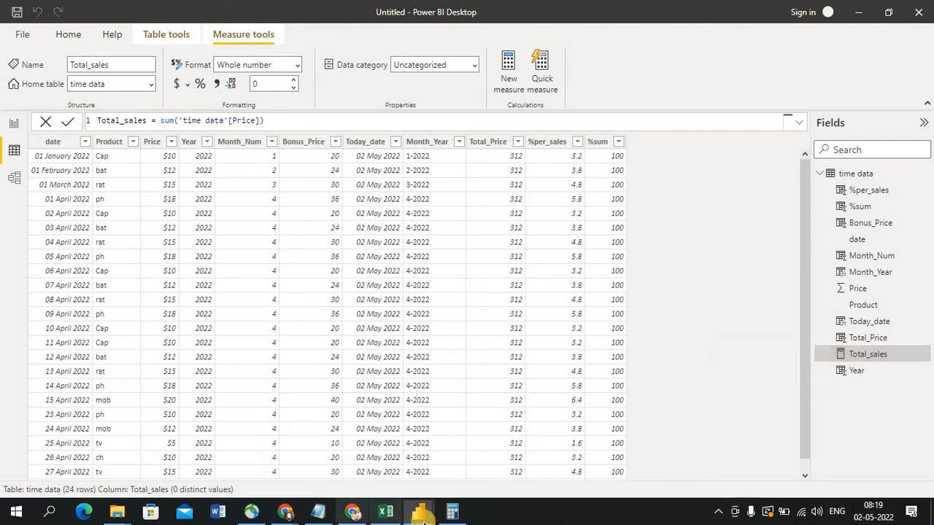
{"action": "mouse_move", "coordinate": [424, 519]}
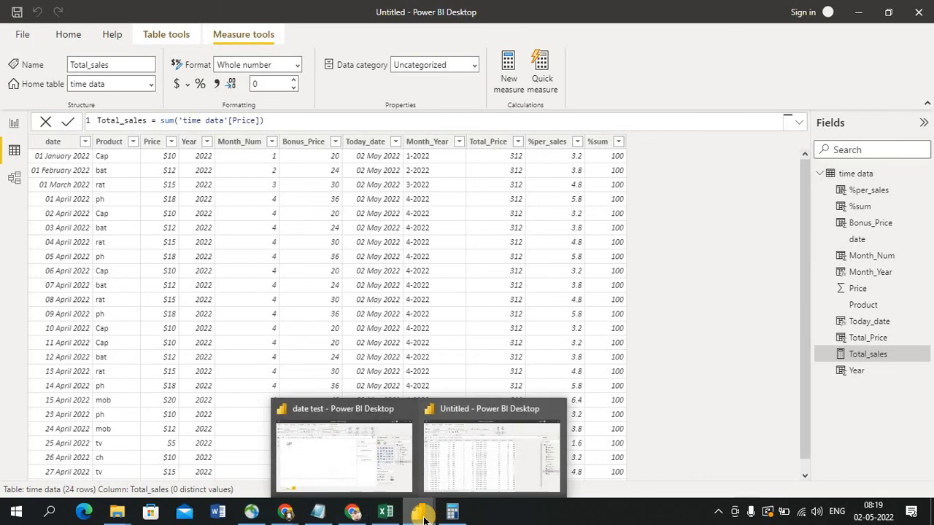
{"action": "key", "text": "XF86AudioRaiseVolume"}
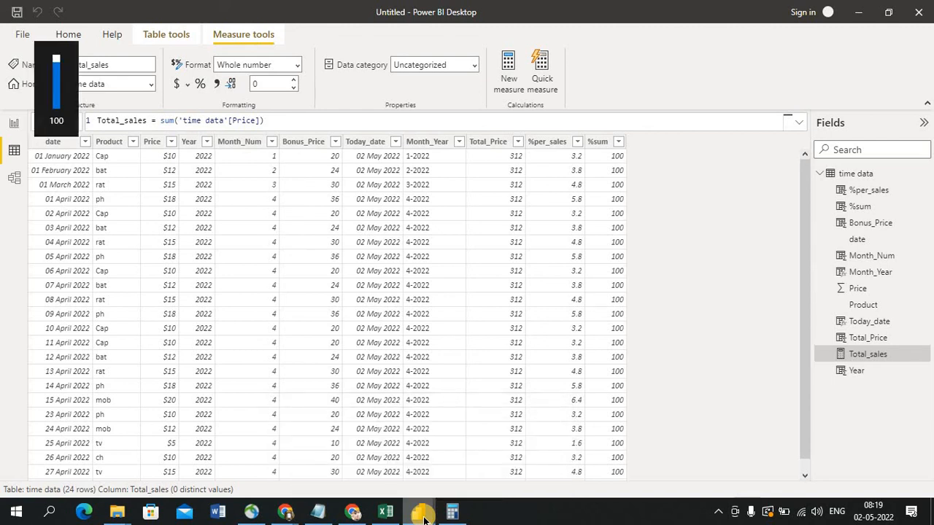
Switch to the Google Meet home page in Chrome
{"action": "left_click", "coordinate": [352, 513]}
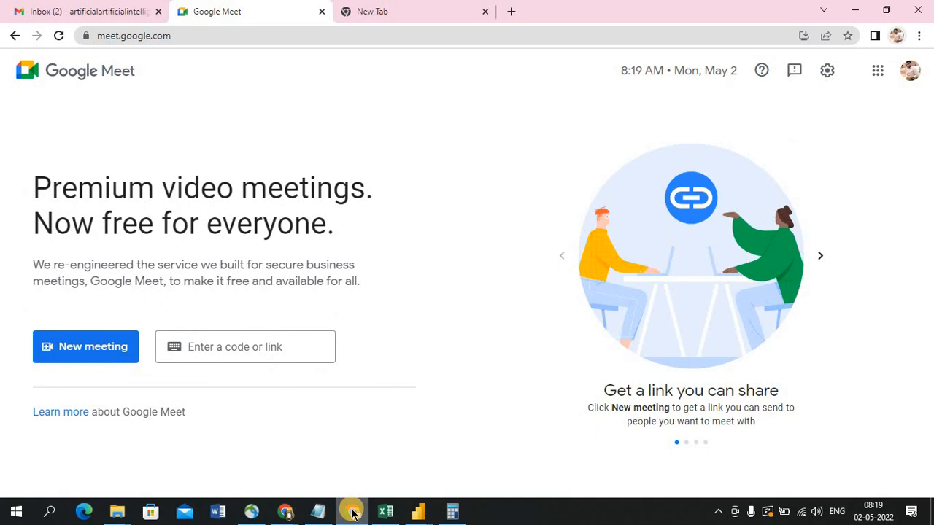
{"action": "mouse_move", "coordinate": [285, 511]}
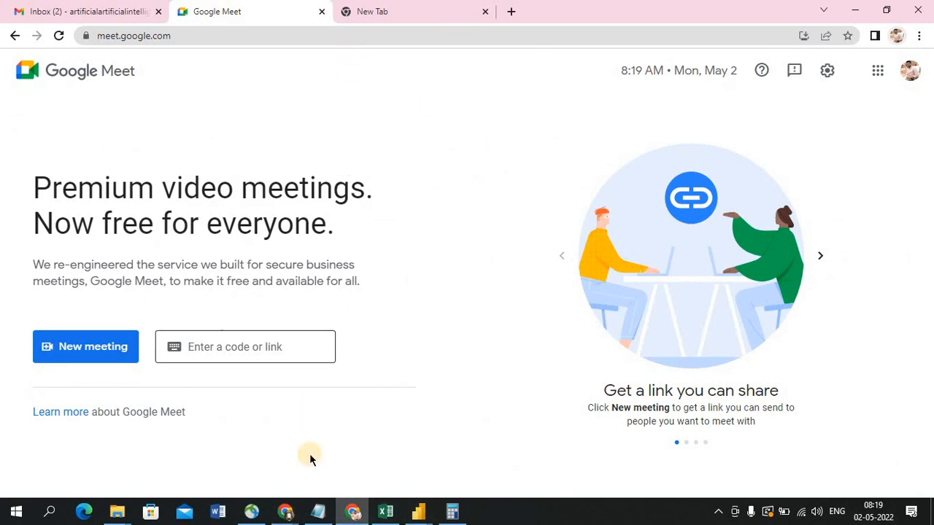
{"action": "left_click", "coordinate": [352, 511]}
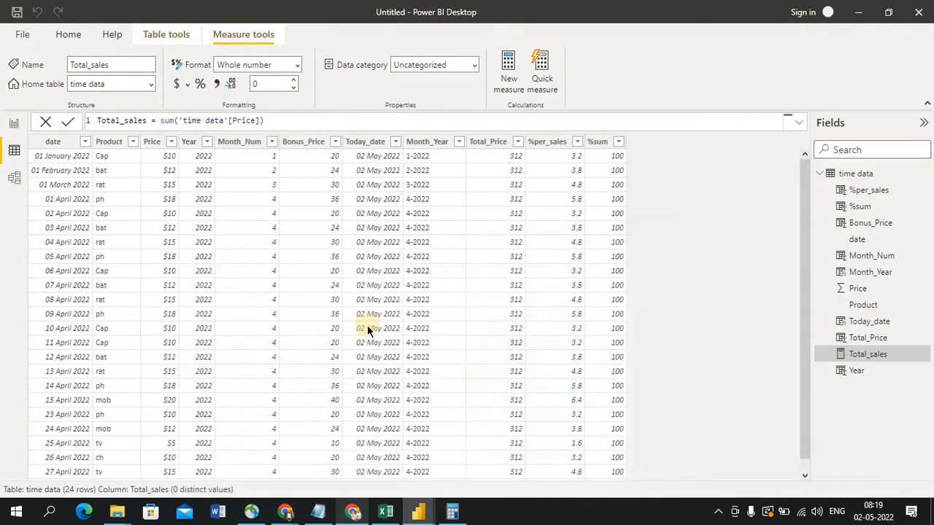
{"action": "left_click", "coordinate": [353, 510]}
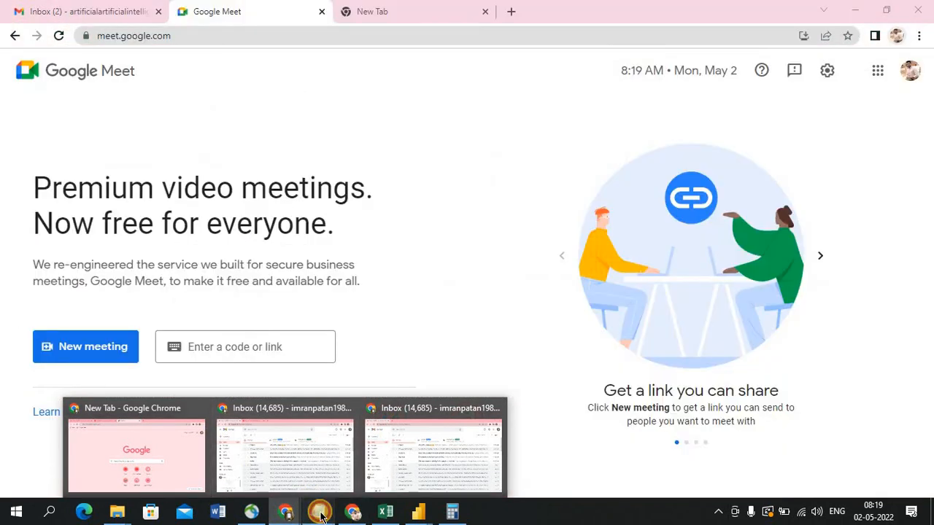
Switch to the LINKs file in Notepad and copy the meeting link marked New batch 2
{"action": "left_click", "coordinate": [319, 513]}
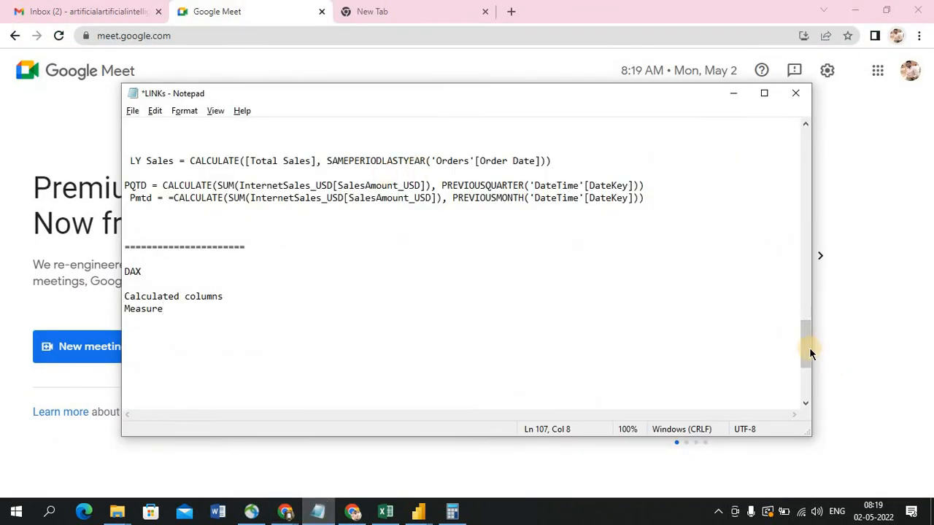
{"action": "left_click_drag", "start_coordinate": [807, 350], "coordinate": [781, 151]}
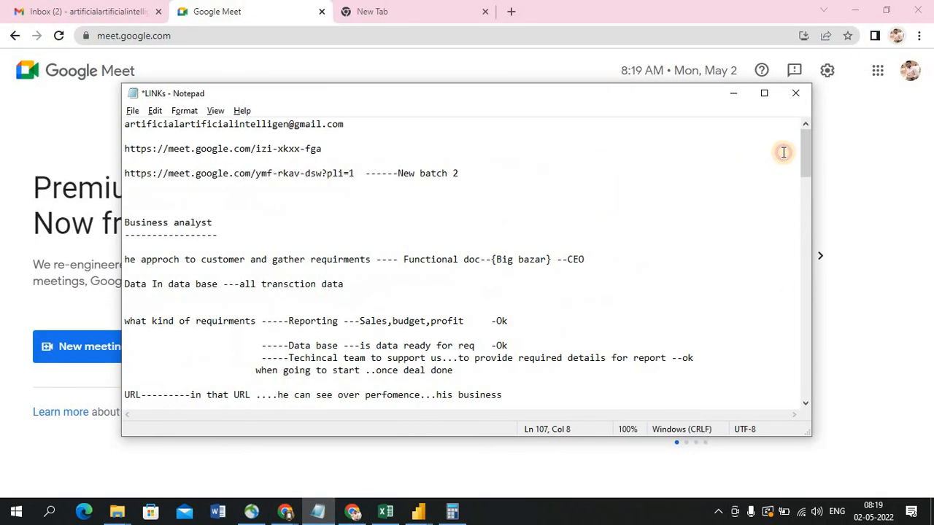
{"action": "left_click", "coordinate": [353, 174]}
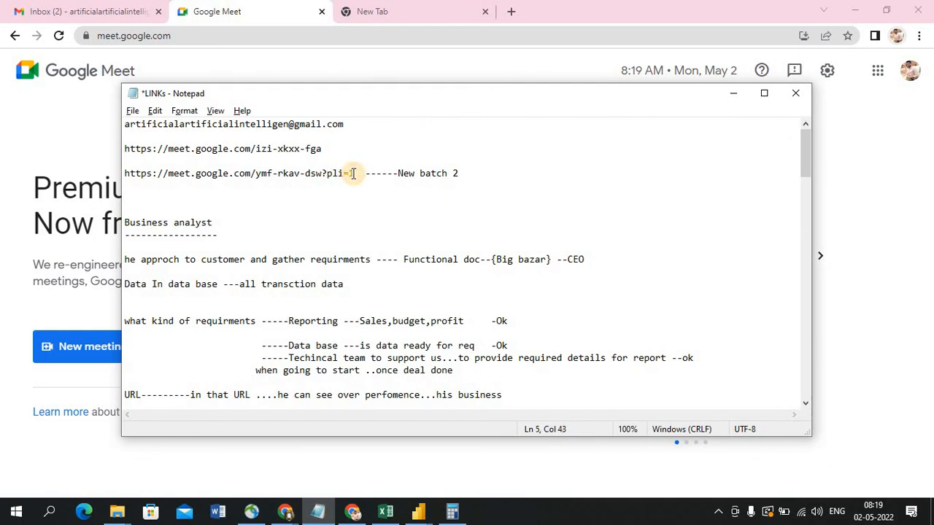
{"action": "key", "text": "shift+Left"}
{"action": "key", "text": "shift+Left"}
{"action": "key", "text": "shift+Left"}
{"action": "key", "text": "shift+Left"}
{"action": "key", "text": "shift+Left"}
{"action": "key", "text": "shift+Left"}
{"action": "key", "text": "shift+Left"}
{"action": "key", "text": "shift+Left"}
{"action": "key", "text": "shift+Left"}
{"action": "key", "text": "shift+Left"}
{"action": "key", "text": "shift+Left"}
{"action": "key", "text": "shift+Left"}
{"action": "key", "text": "shift+Left"}
{"action": "key", "text": "shift+Left"}
{"action": "key", "text": "shift+Left"}
{"action": "key", "text": "shift+Left"}
{"action": "key", "text": "shift+Left"}
{"action": "key", "text": "shift+Left"}
{"action": "key", "text": "shift+Left"}
{"action": "key", "text": "shift+Left"}
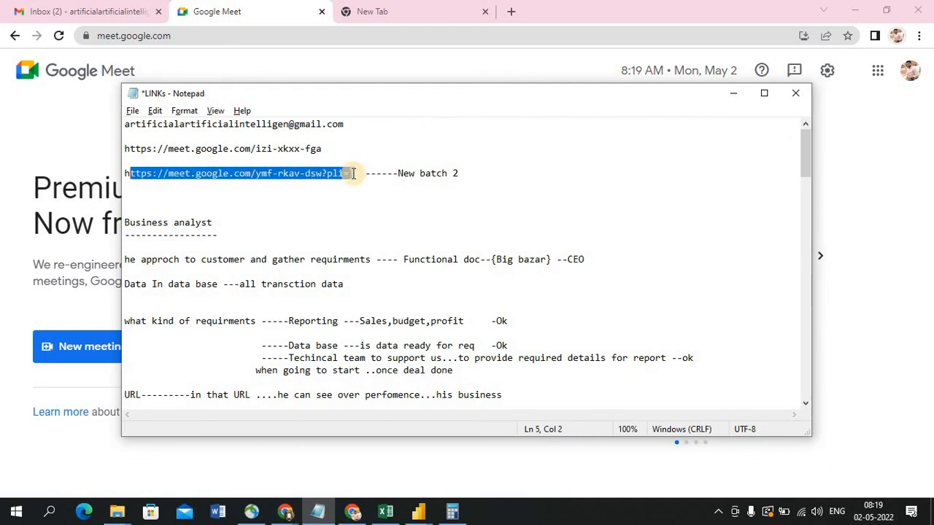
{"action": "key", "text": "shift+Left"}
{"action": "key", "text": "ctrl+c"}
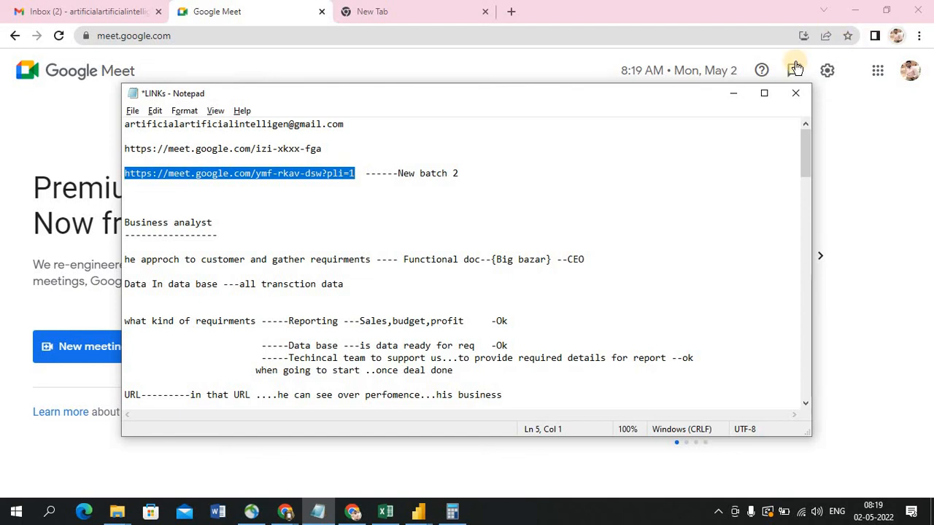
Minimize Notepad and open the copied meeting link in the Google Meet page
{"action": "left_click", "coordinate": [734, 94]}
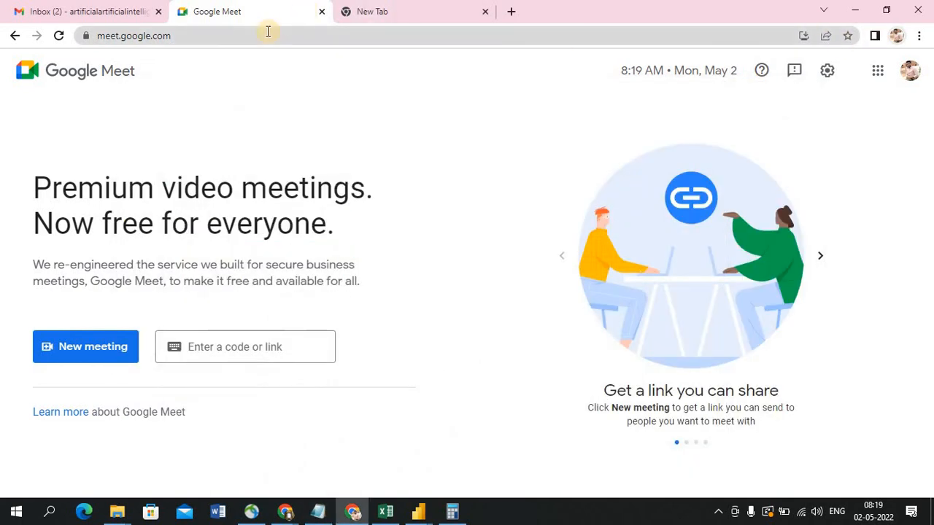
{"action": "left_click", "coordinate": [267, 31]}
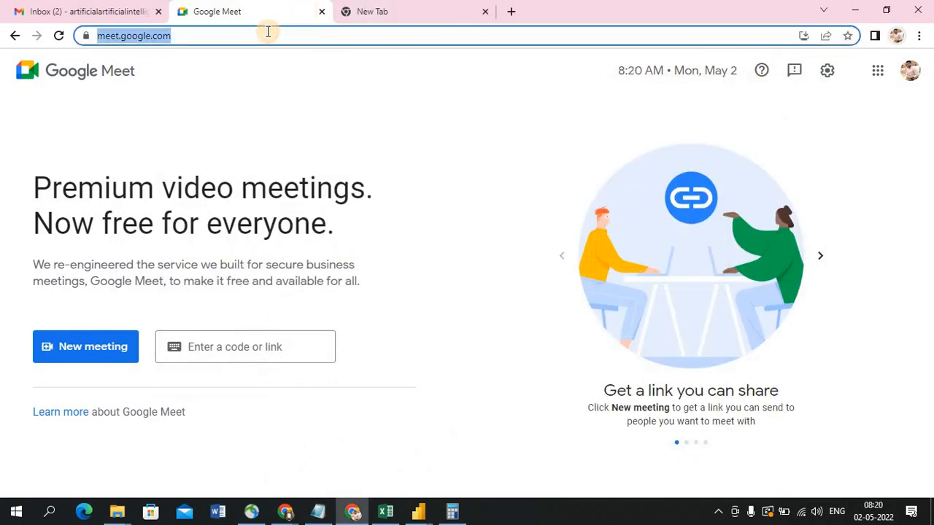
{"action": "key", "text": "ctrl+v"}
{"action": "key", "text": "Return"}
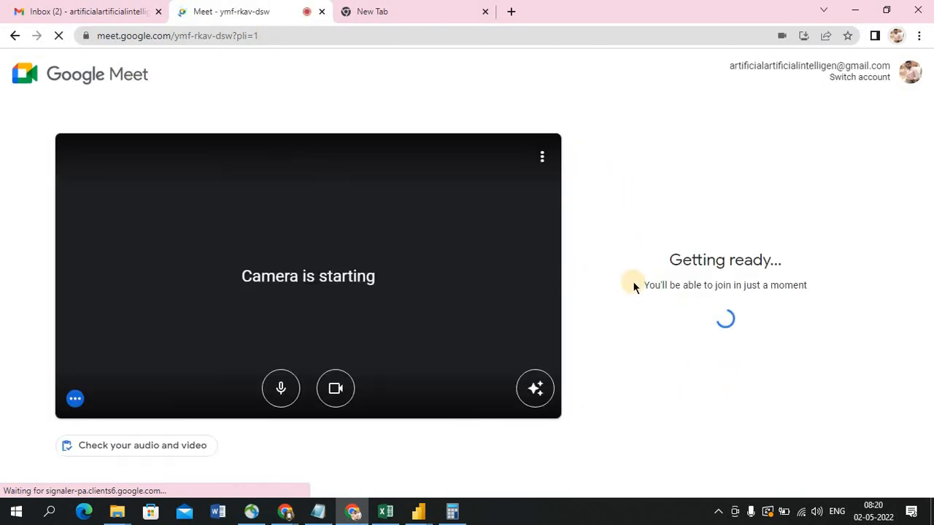
Turn off the camera and microphone and join the meeting
{"action": "left_click", "coordinate": [336, 388]}
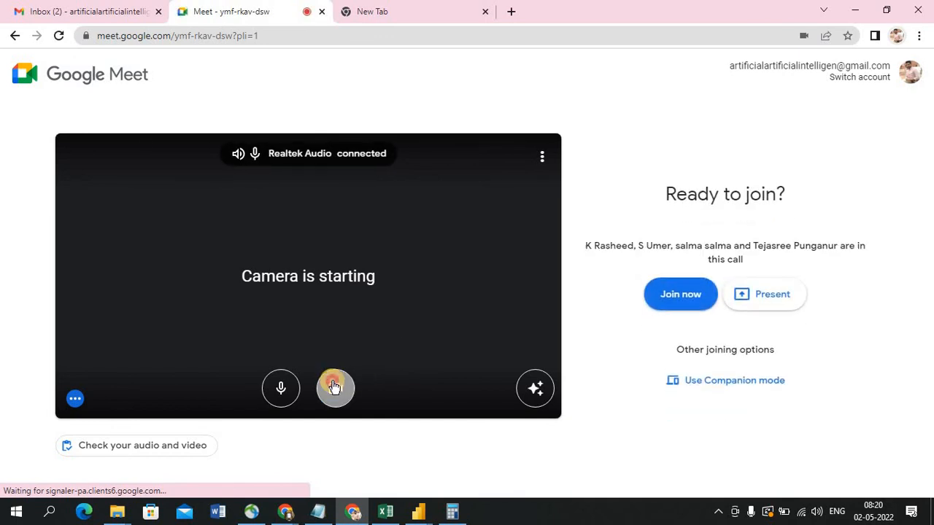
{"action": "left_click", "coordinate": [264, 394]}
{"action": "left_click", "coordinate": [684, 296]}
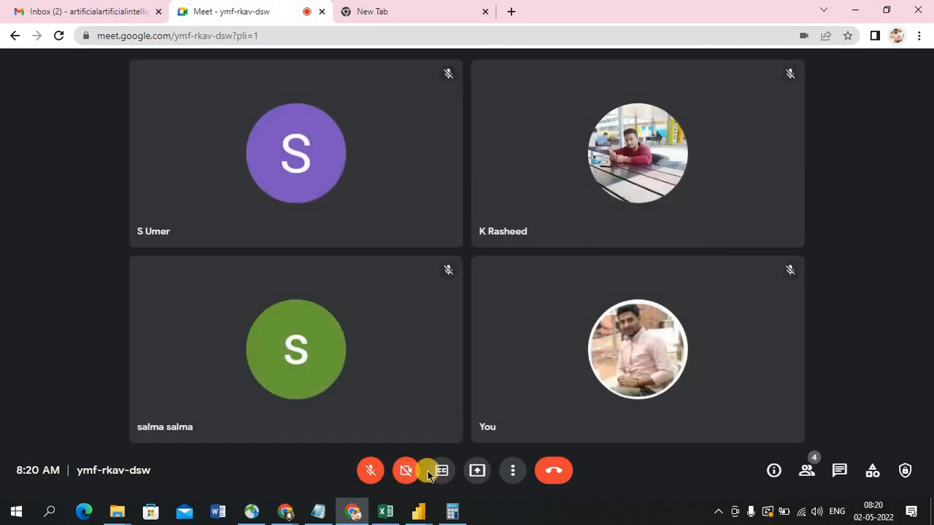
Present the entire screen to everyone in the meeting and raise the system volume to 100
{"action": "left_click", "coordinate": [476, 470]}
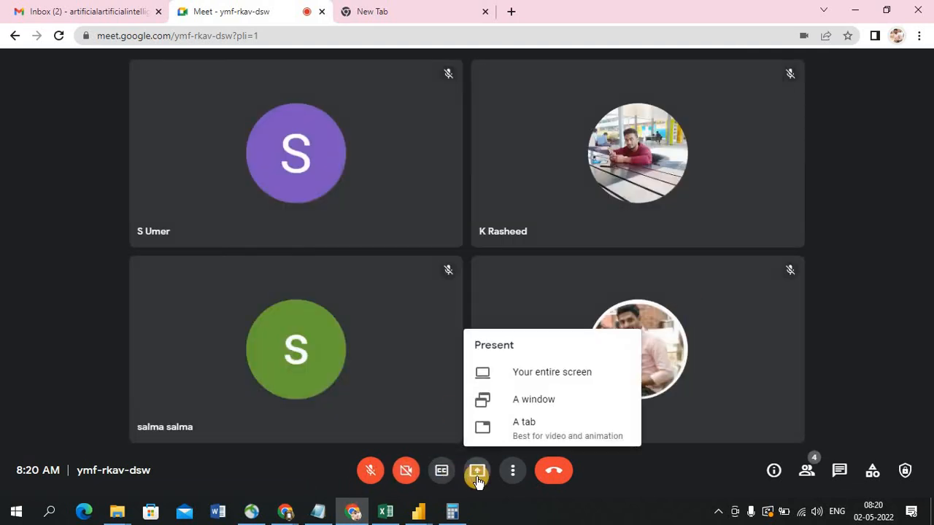
{"action": "left_click", "coordinate": [533, 374]}
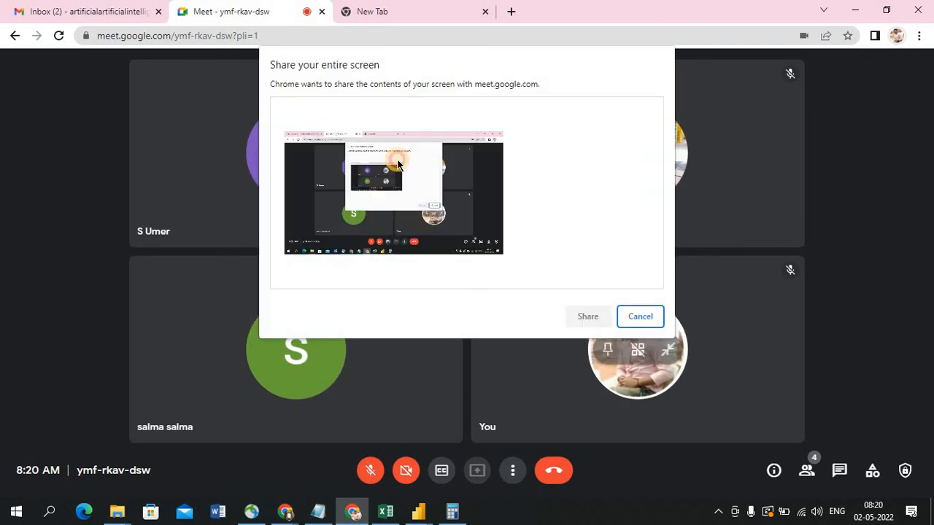
{"action": "left_click", "coordinate": [398, 164]}
{"action": "left_click", "coordinate": [577, 309]}
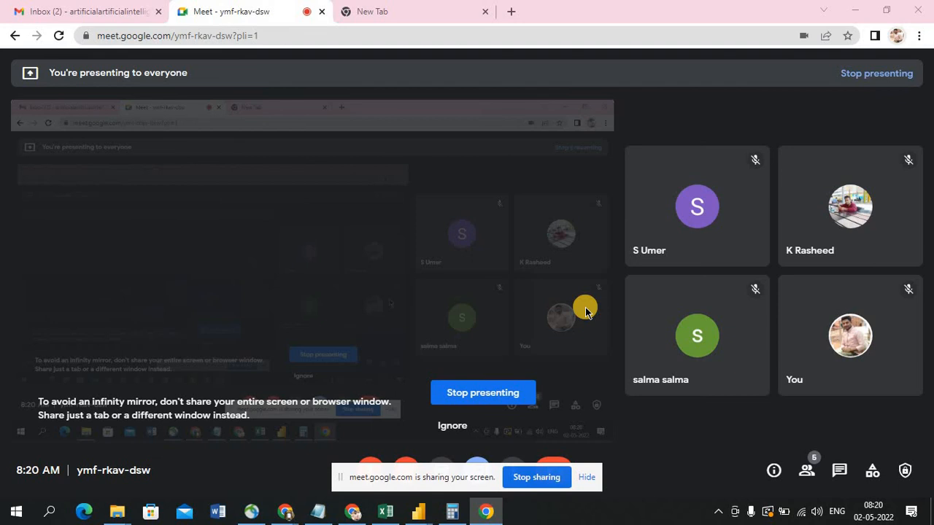
{"action": "key", "text": "XF86AudioRaiseVolume"}
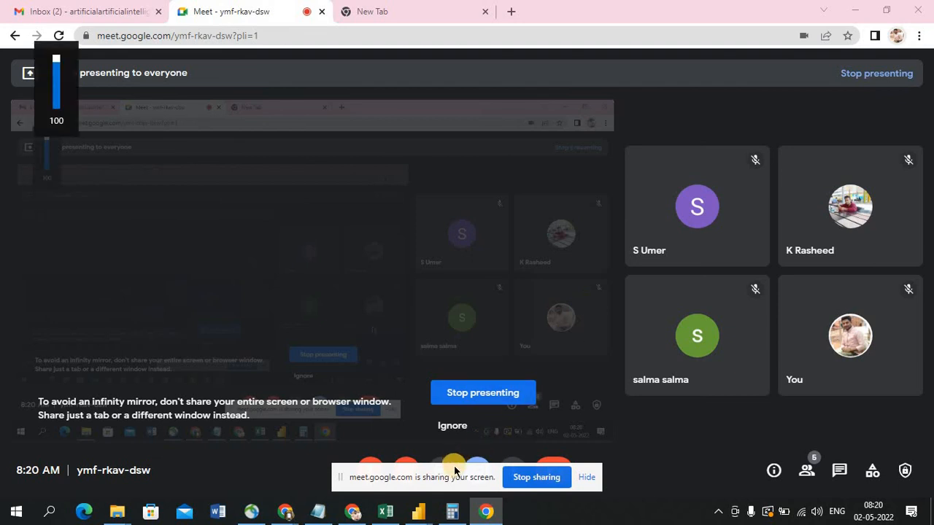
Move the screen-sharing notice clear of the call controls and switch to the Untitled Power BI Desktop window
{"action": "left_click_drag", "start_coordinate": [448, 475], "coordinate": [637, 515]}
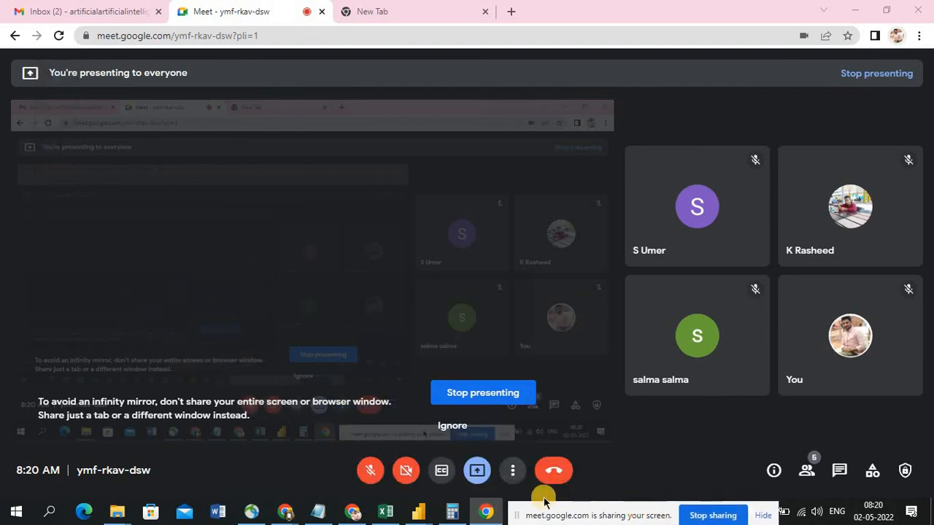
{"action": "mouse_move", "coordinate": [418, 511]}
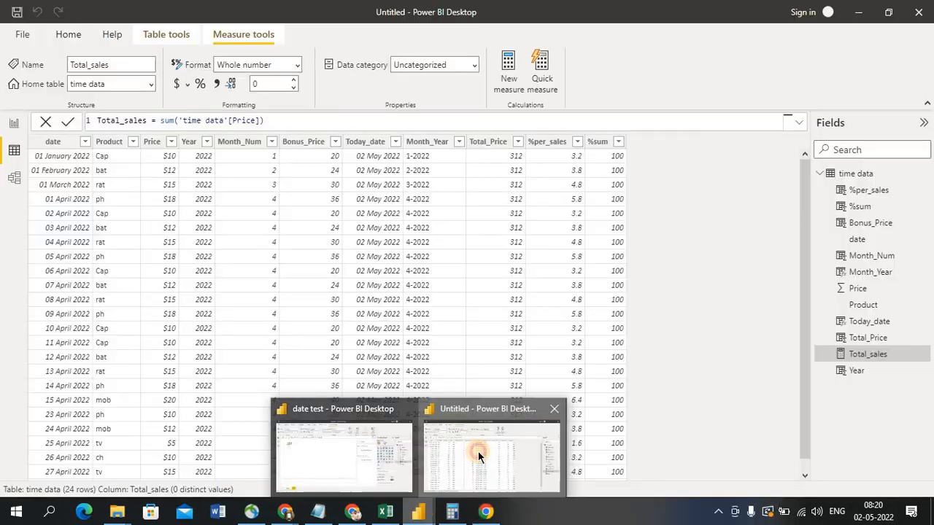
{"action": "left_click", "coordinate": [478, 451]}
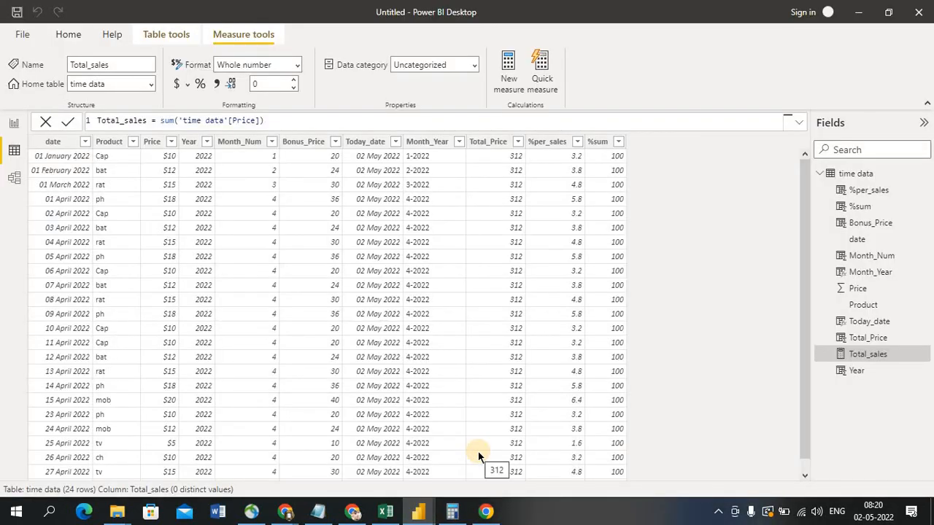